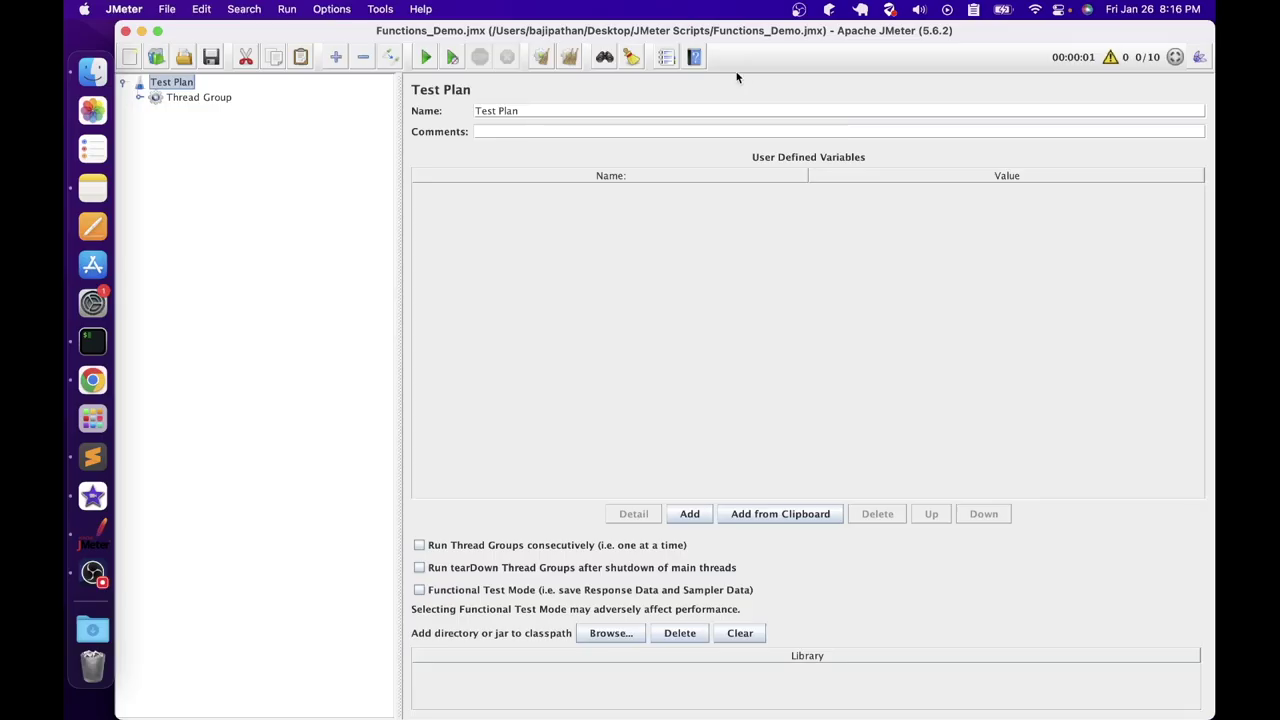
Expand the Thread Group and look at its Dummy Sampler and View Results Tree elements
click(140, 98)
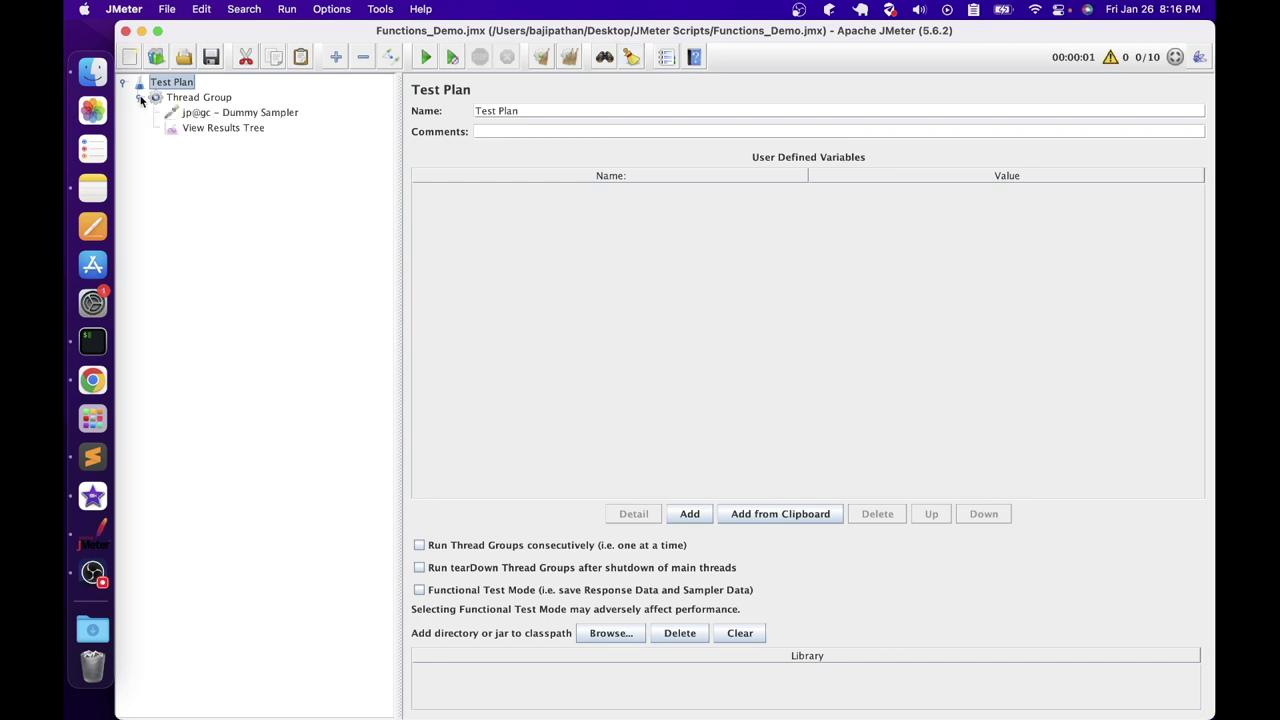
click(218, 113)
click(213, 128)
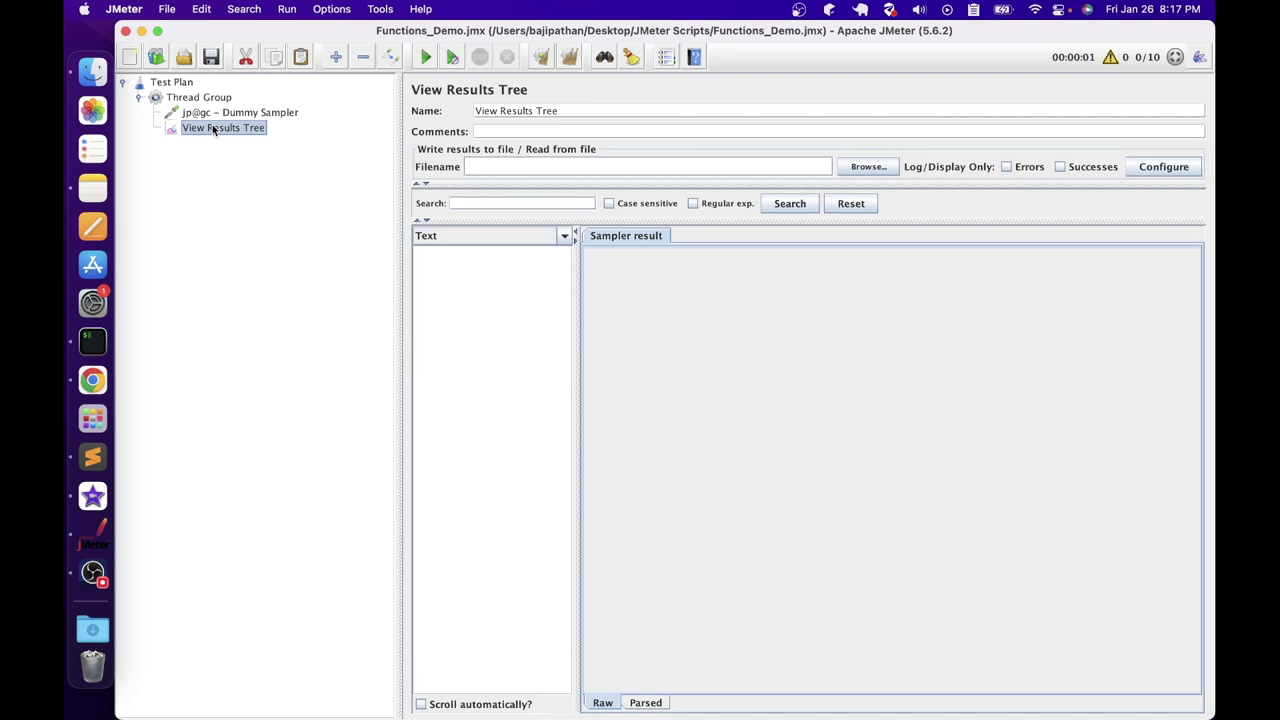
Open the Function Helper dialog and choose the time function
click(371, 12)
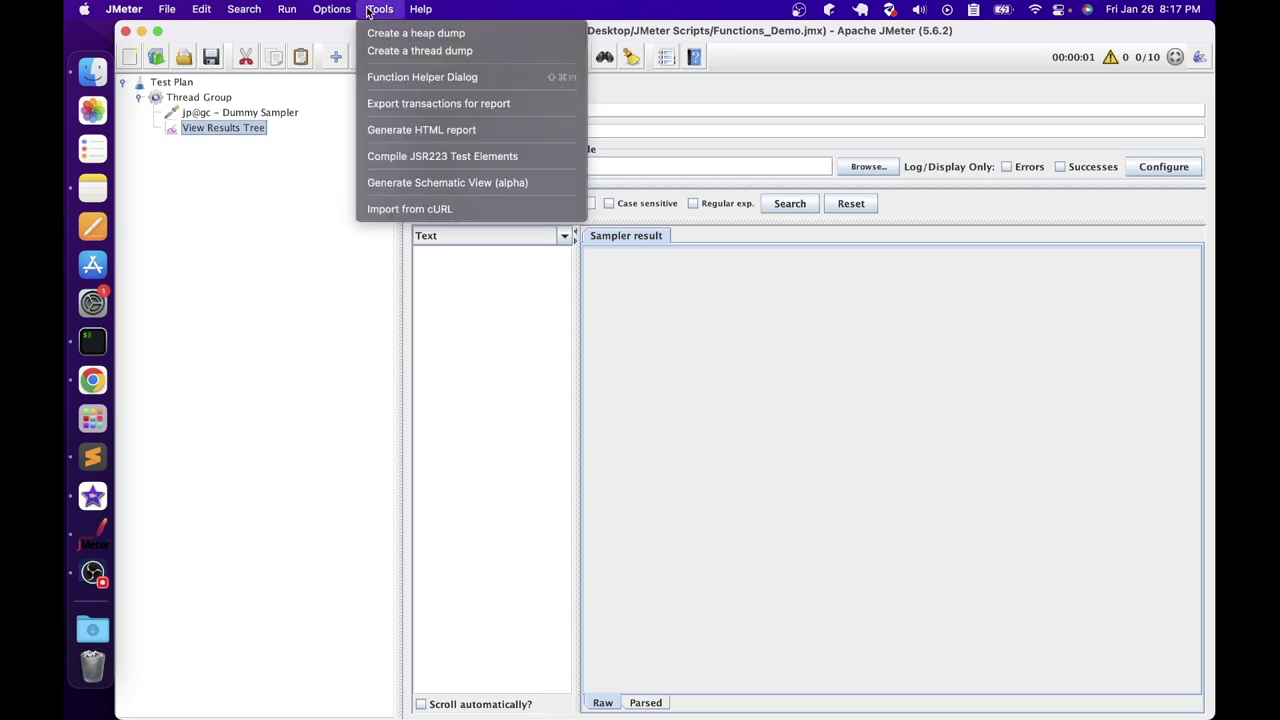
click(468, 84)
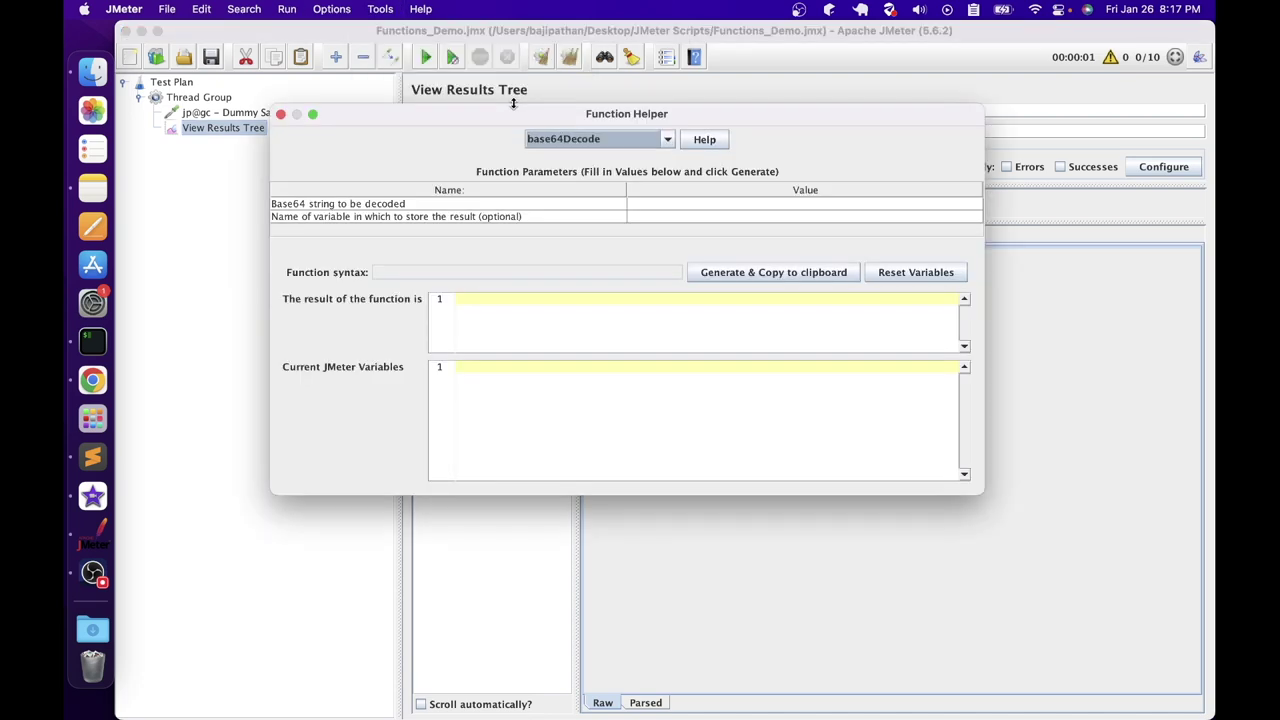
click(666, 139)
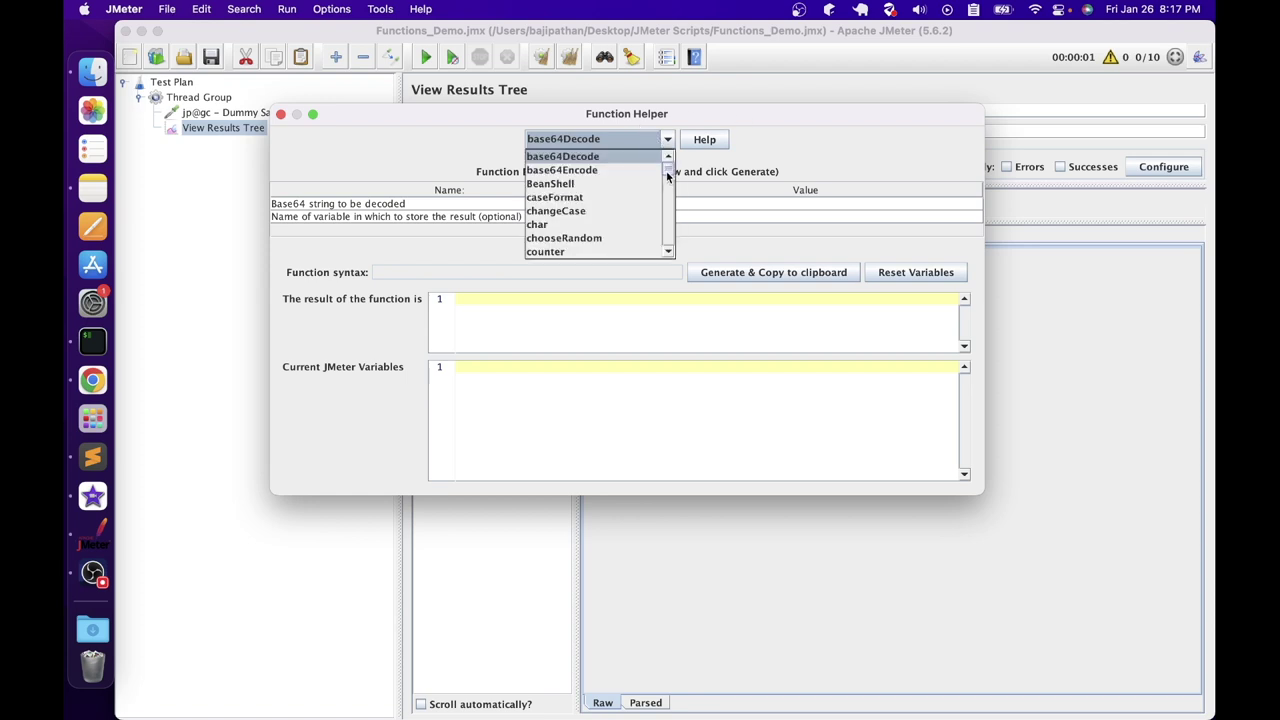
mouse_move(667, 174)
mouse_down()
mouse_move(670, 256)
mouse_move(668, 162)
mouse_up()
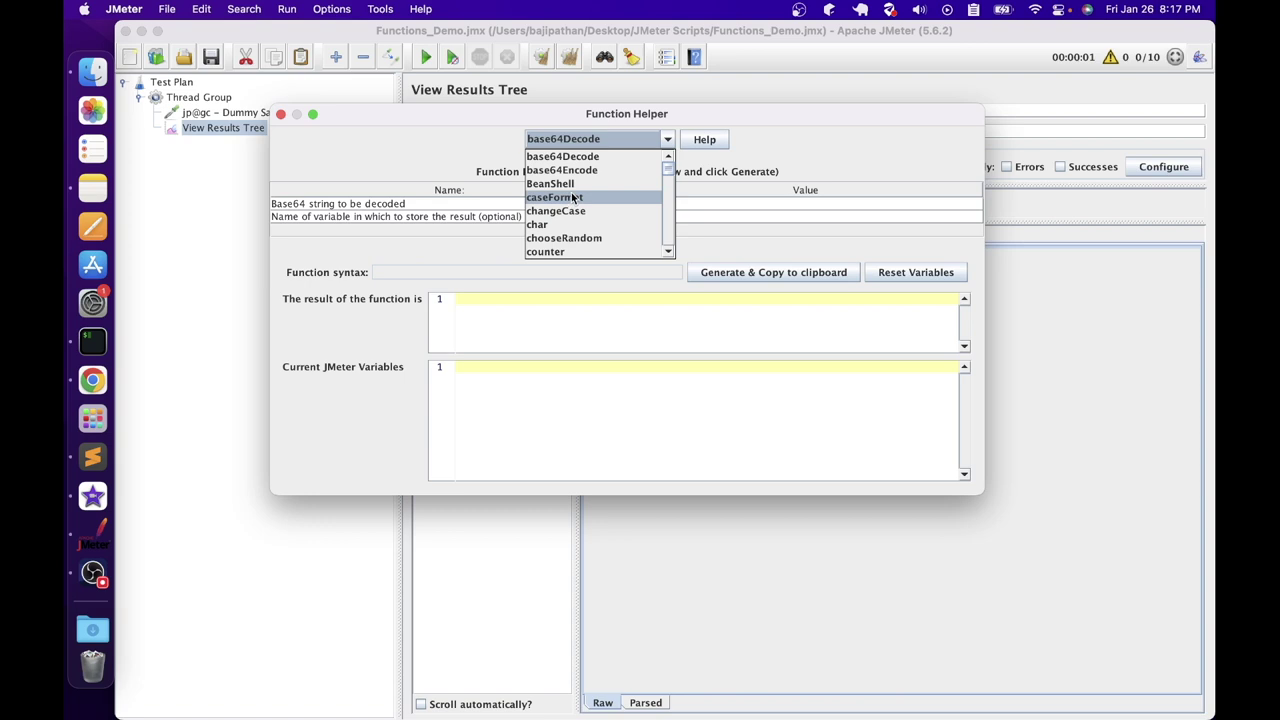
text(time)
click(537, 171)
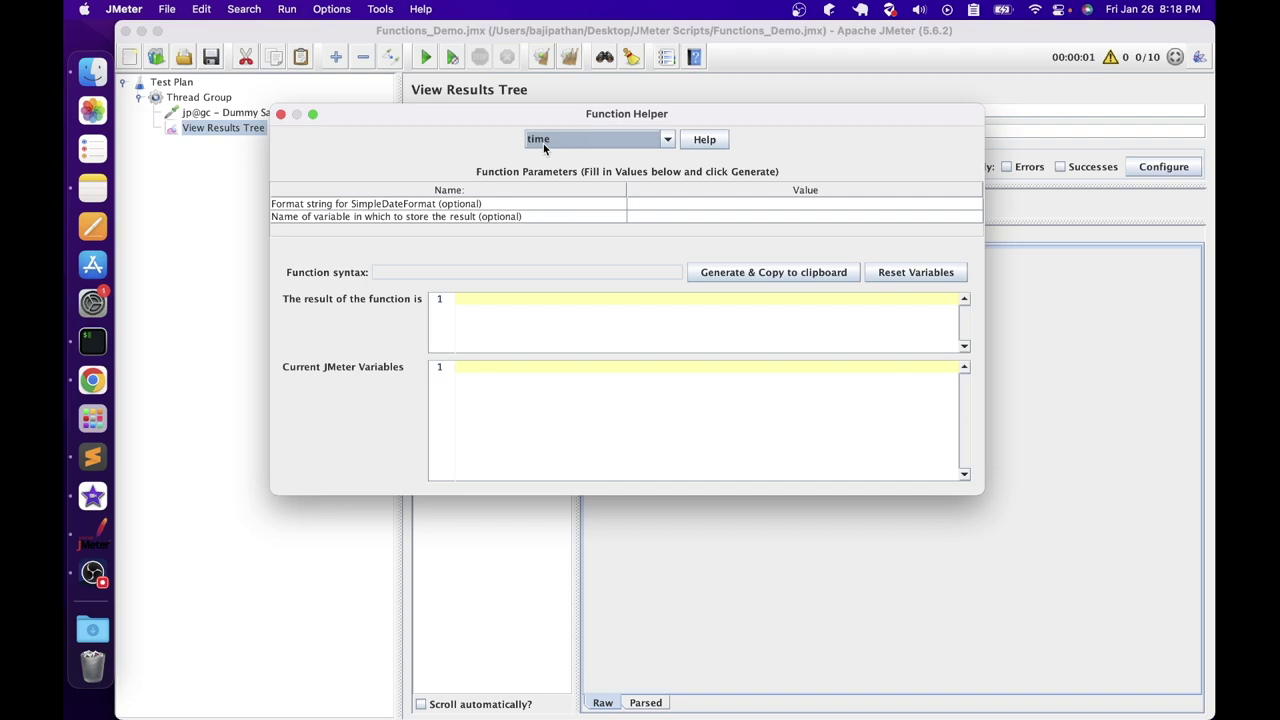
Read the time function's parameters, format aliases and examples in the online manual, and return to the Function Helper
click(710, 141)
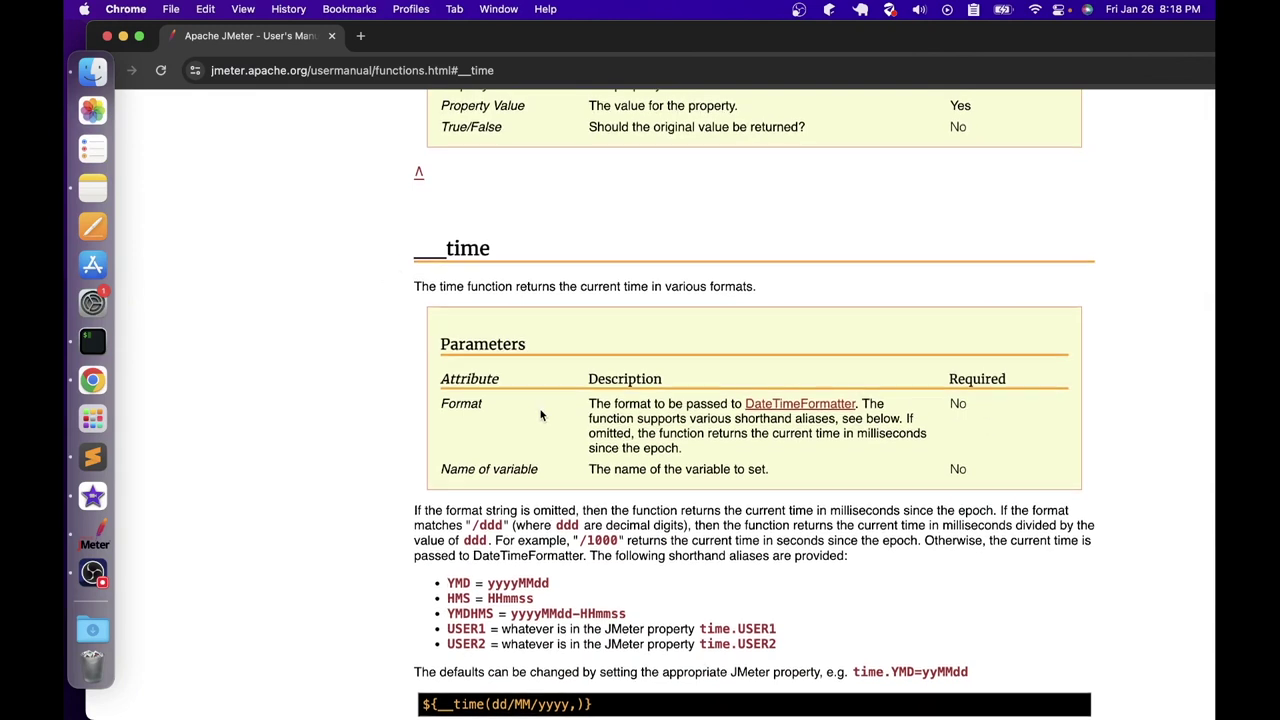
scroll(540, 415, down, 4)
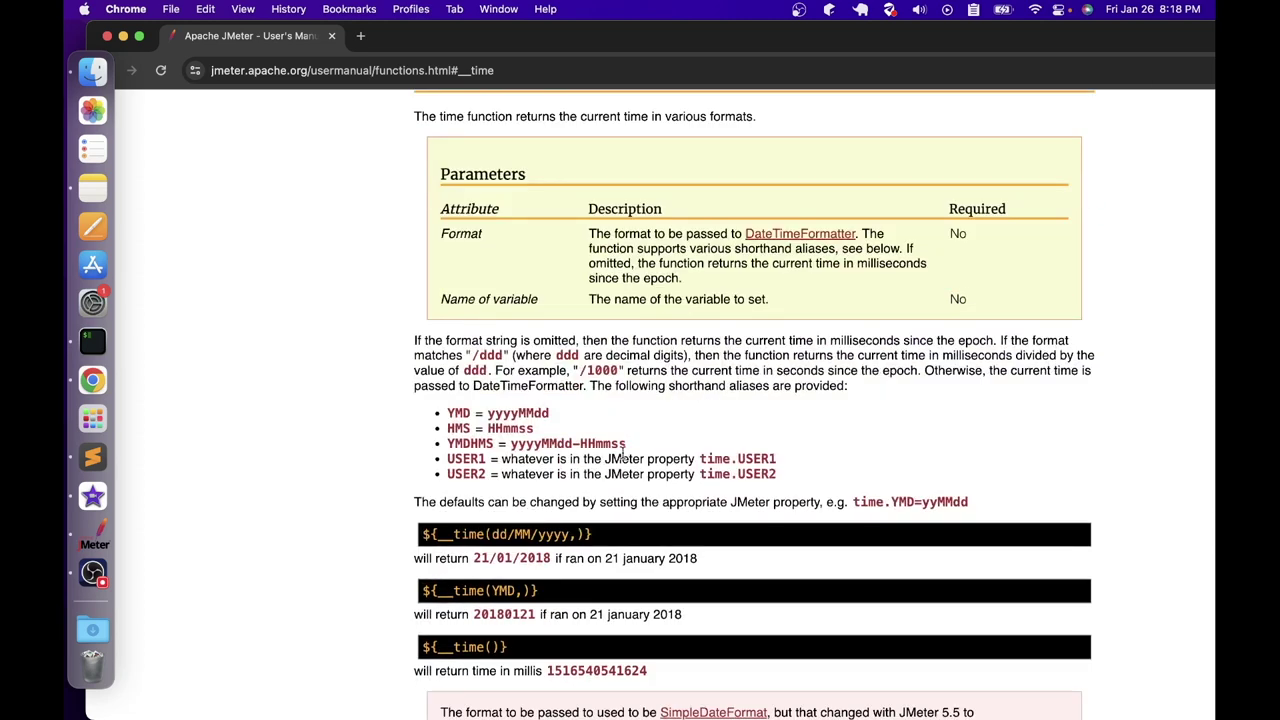
key(super+Tab)
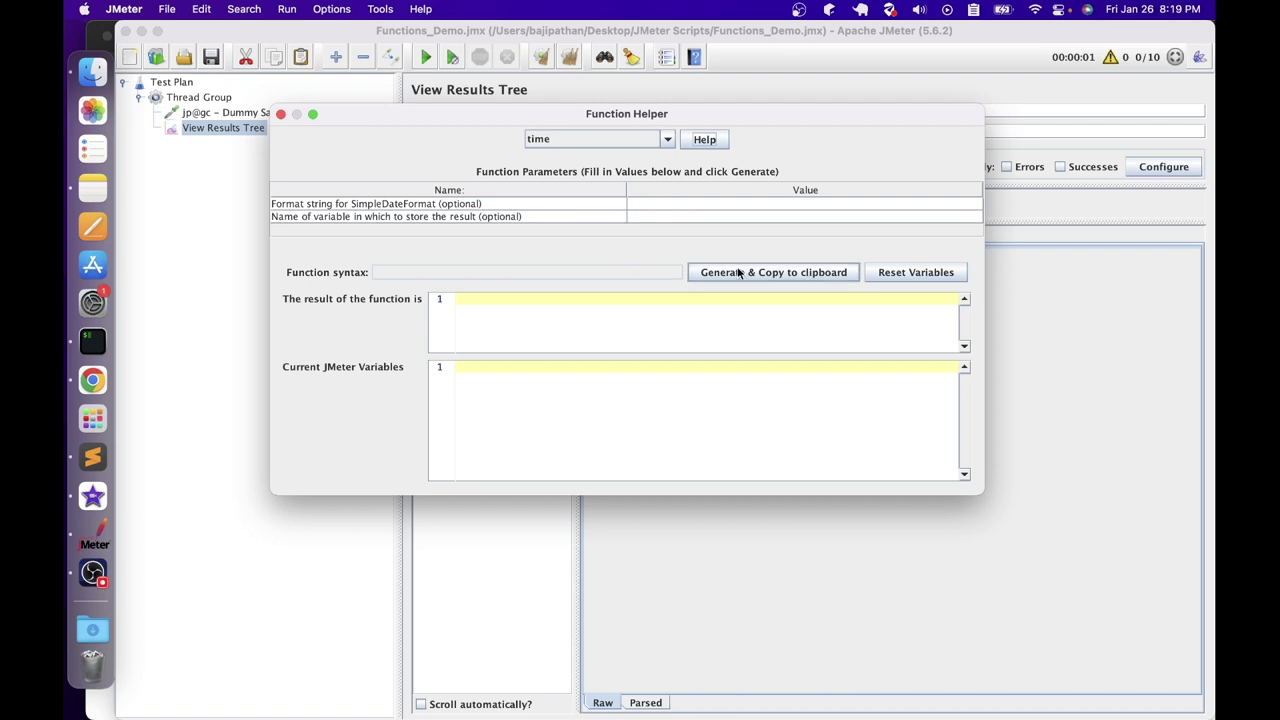
Generate the time function with empty parameters, check its syntax and result, then reset the variables and generate it again
click(812, 274)
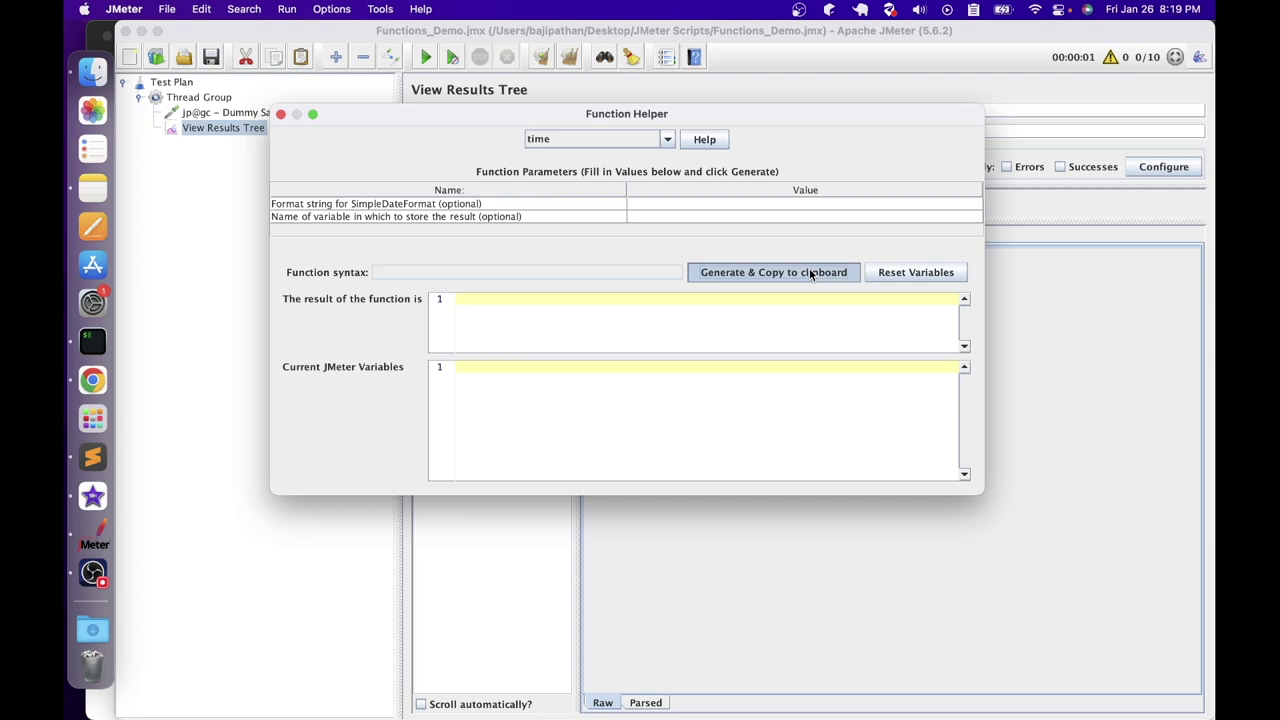
drag(375, 272, 429, 277)
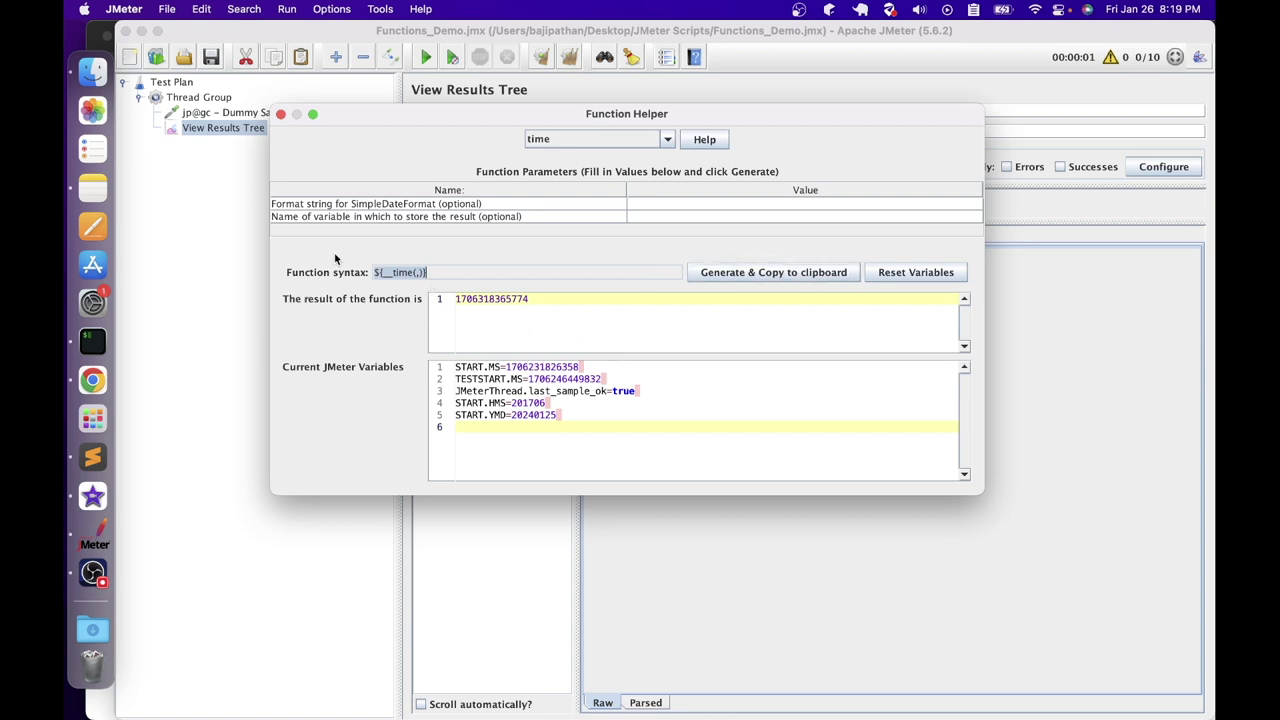
drag(557, 297, 417, 289)
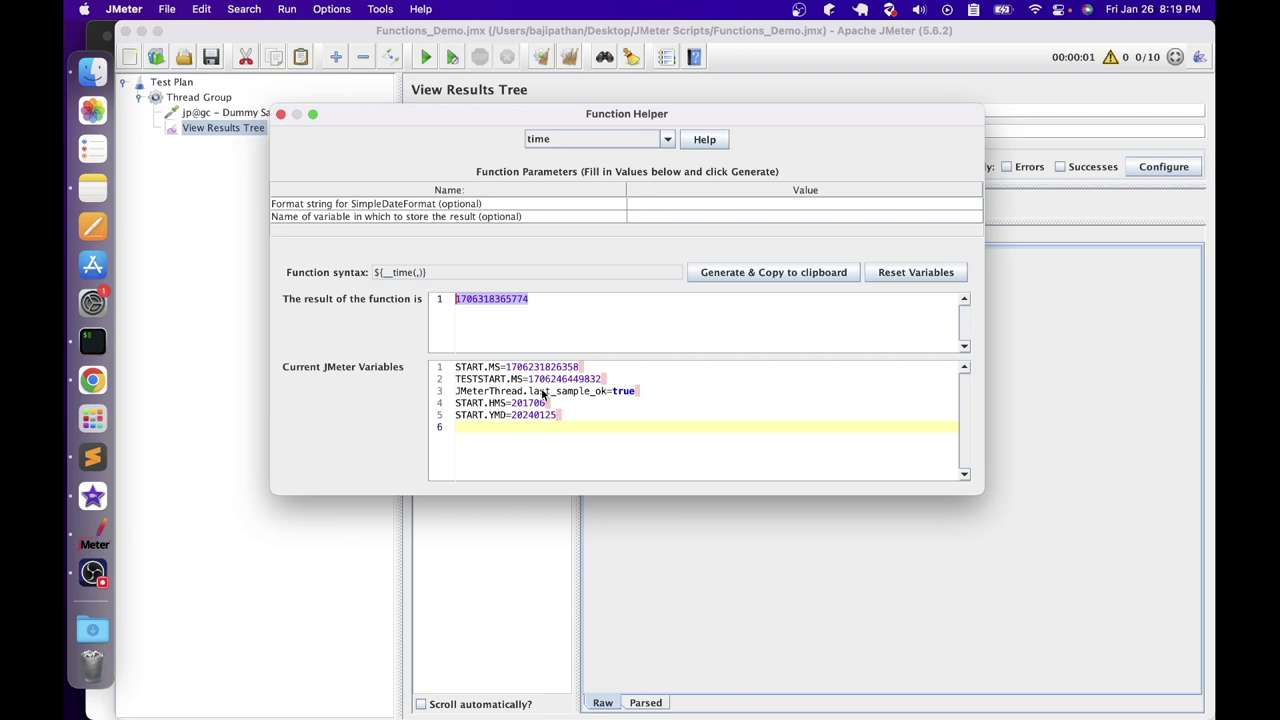
click(935, 278)
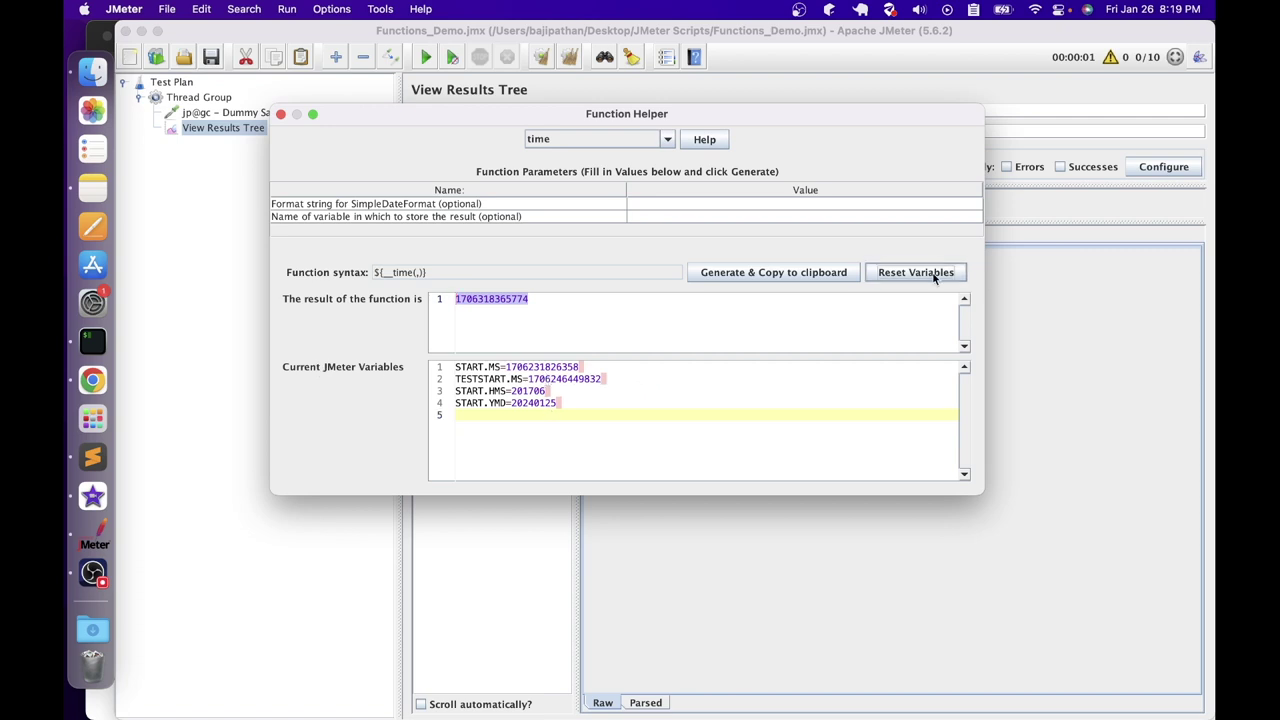
click(785, 270)
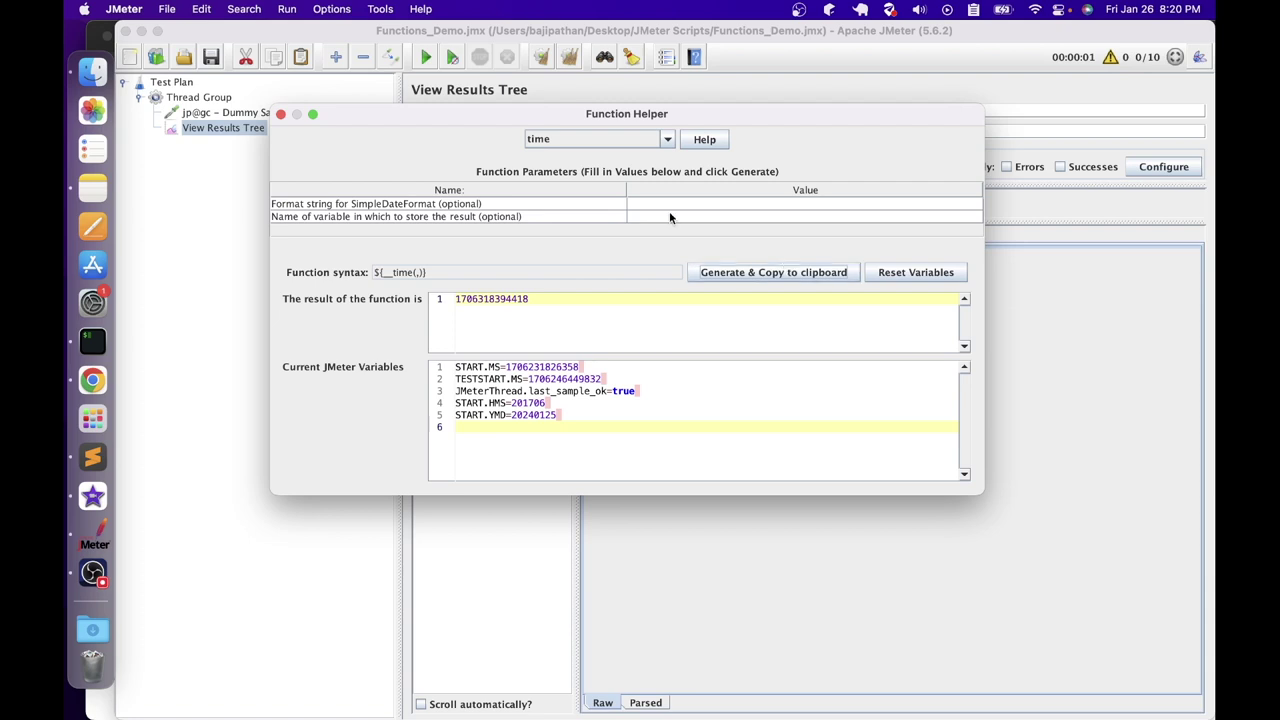
click(666, 139)
scroll(618, 195, up, 4)
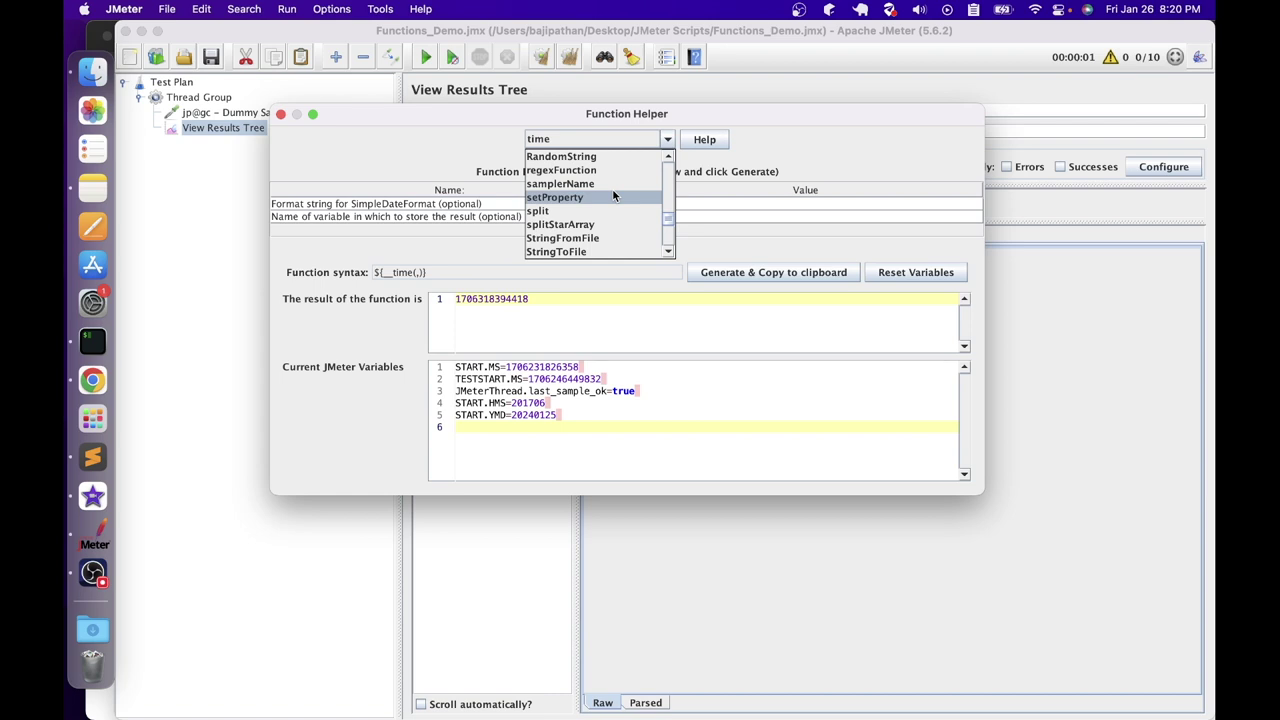
click(473, 252)
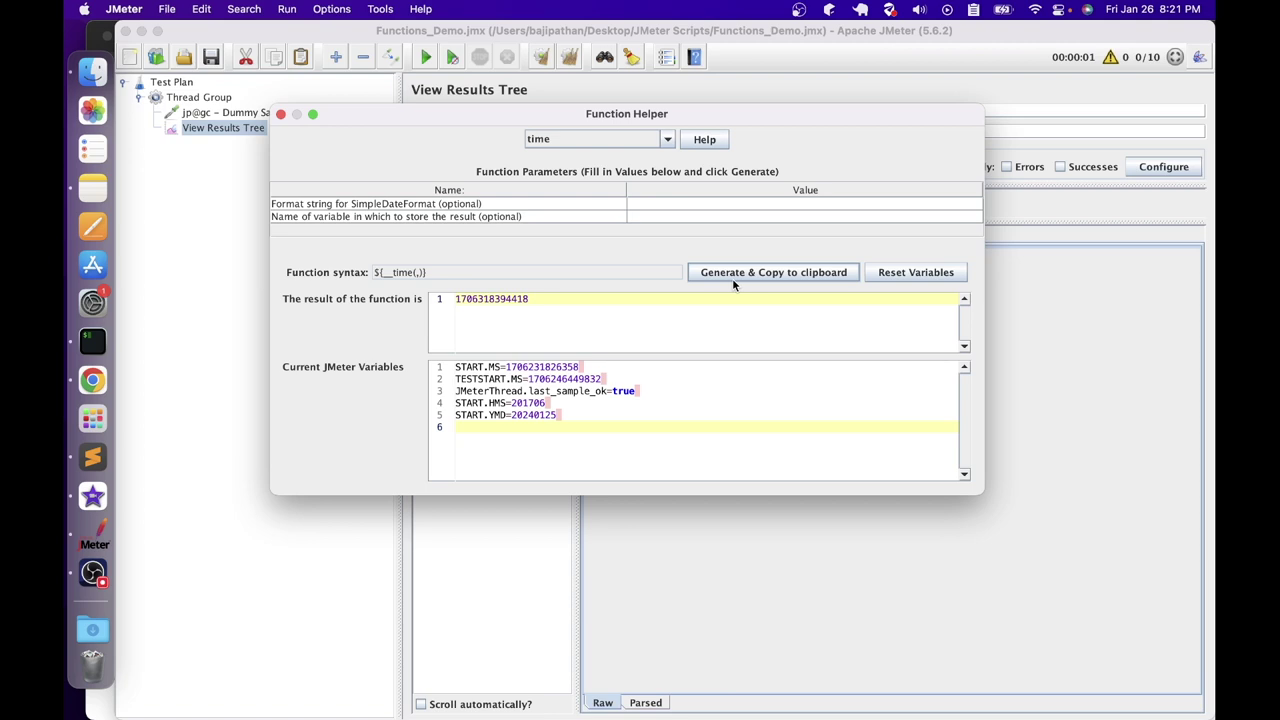
Choose the threadNum function and read its description in the online manual before returning to the Function Helper
click(599, 141)
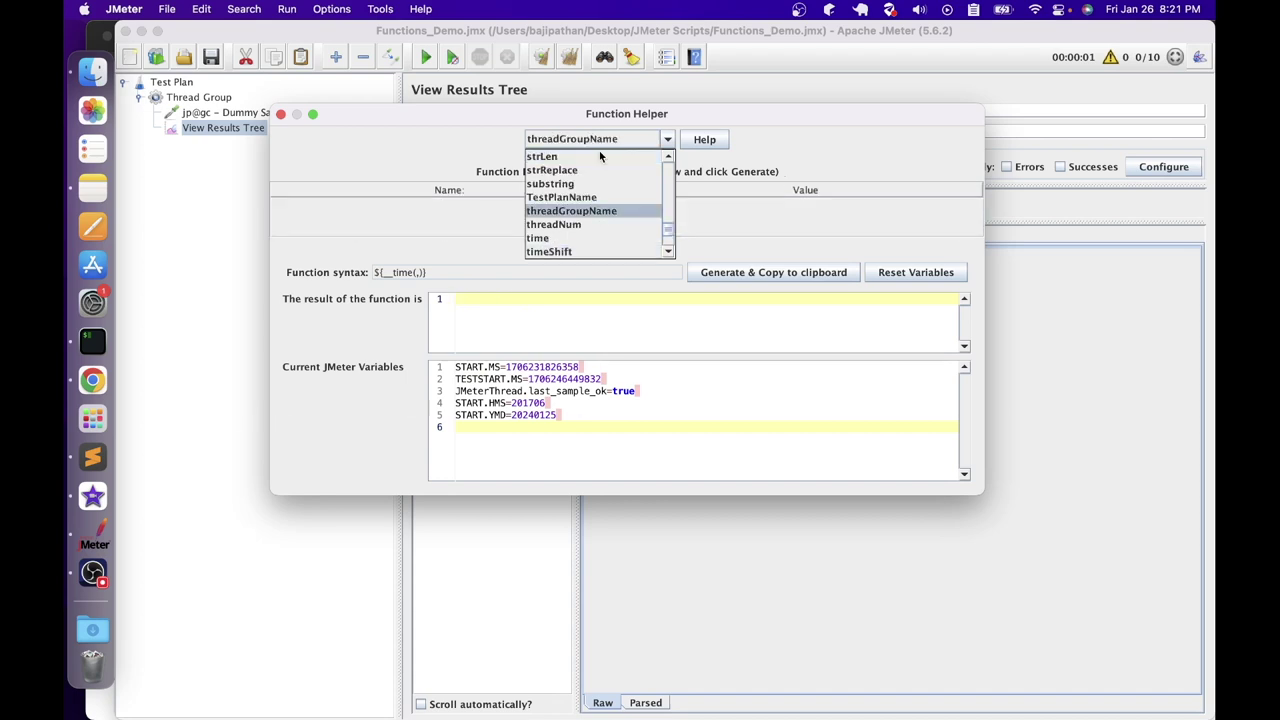
click(553, 238)
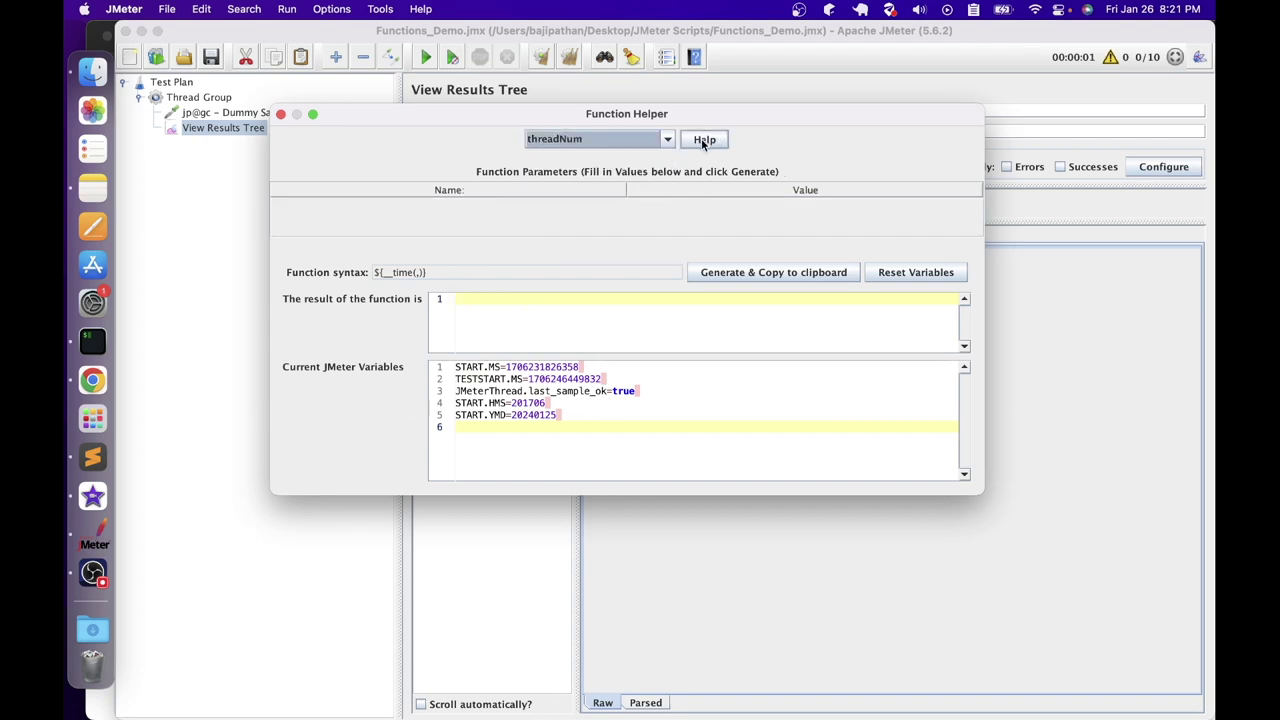
click(704, 140)
drag(414, 140, 947, 148)
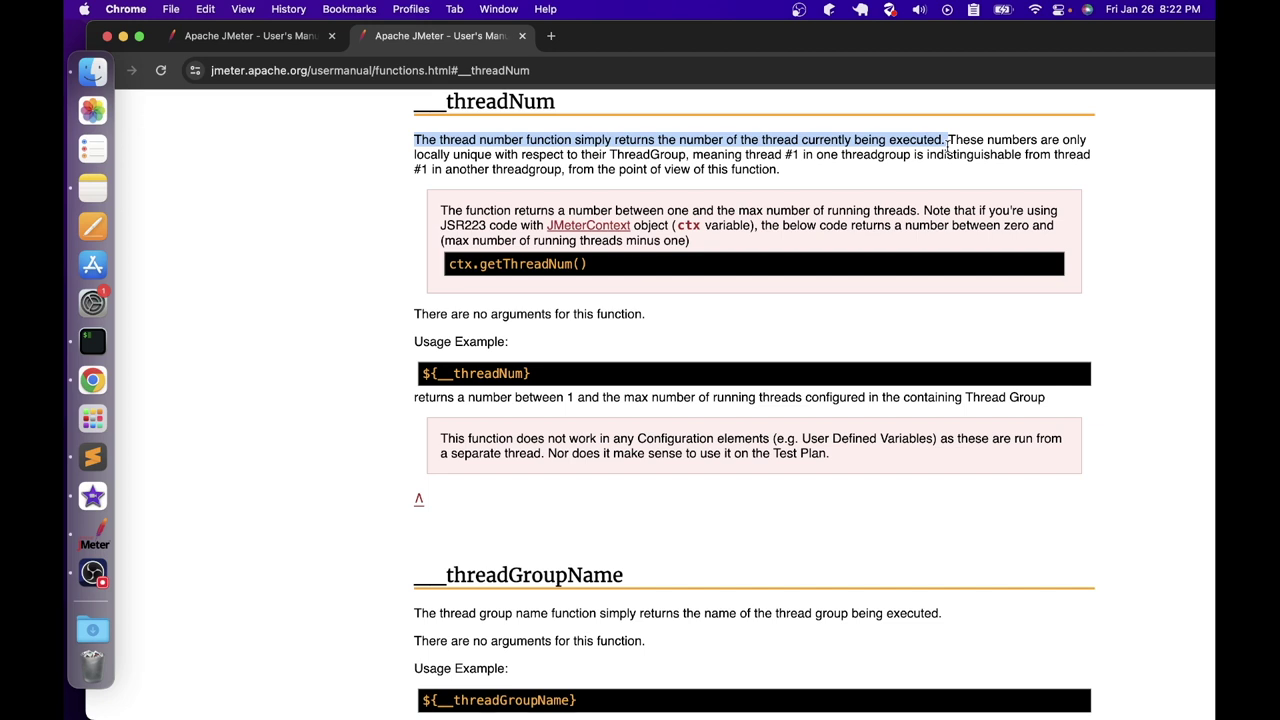
key(super+Tab)
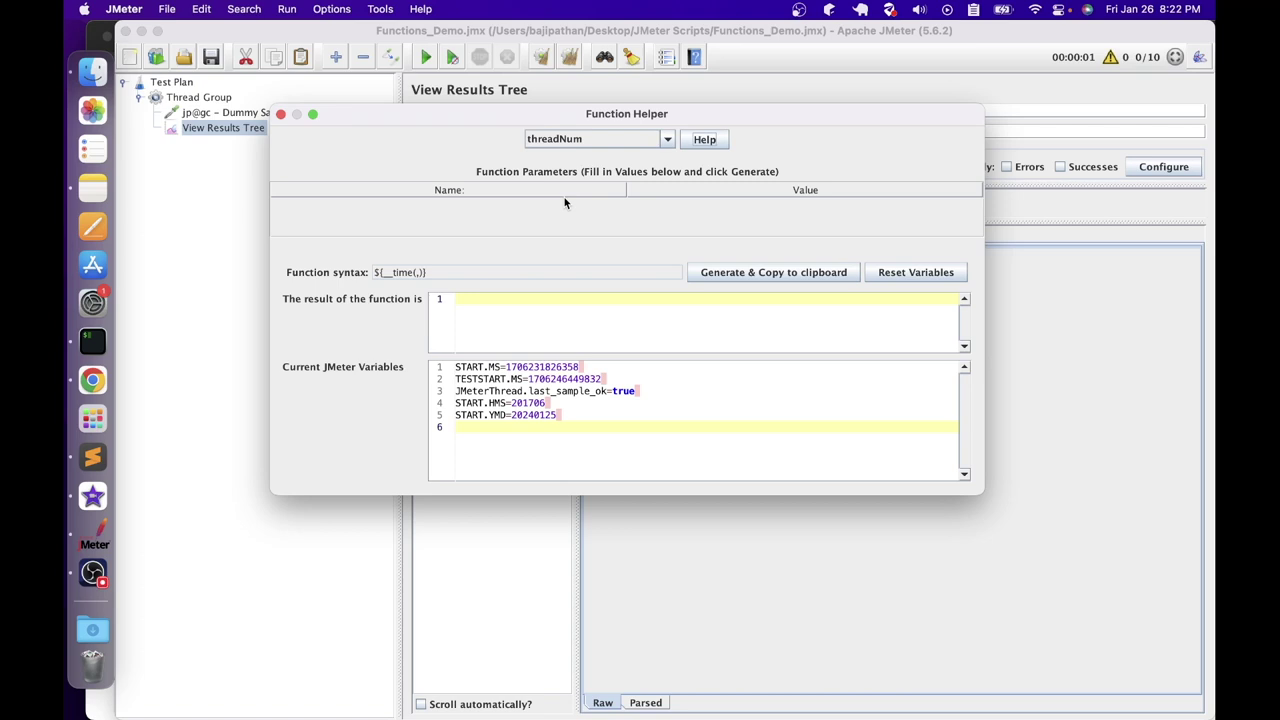
Generate and copy the threadNum function syntax, and rename the Dummy Sampler to "Thread ${__threadNum}"
click(742, 272)
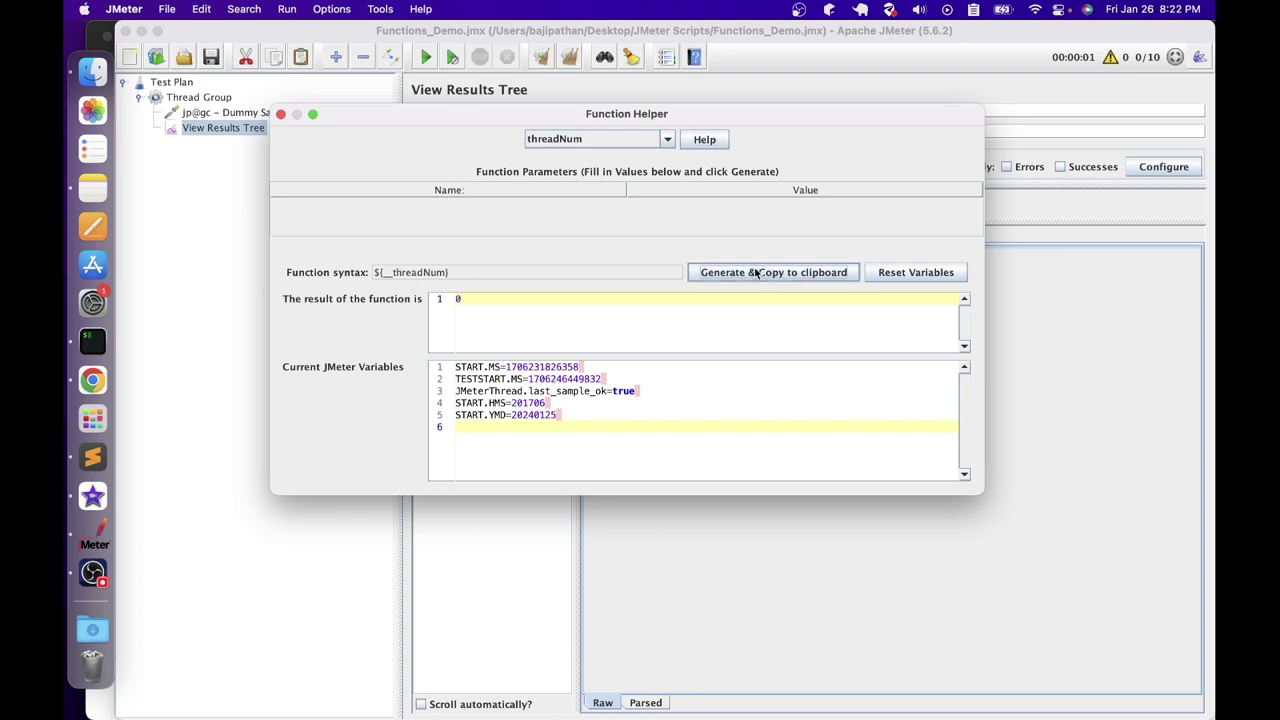
drag(456, 281, 355, 282)
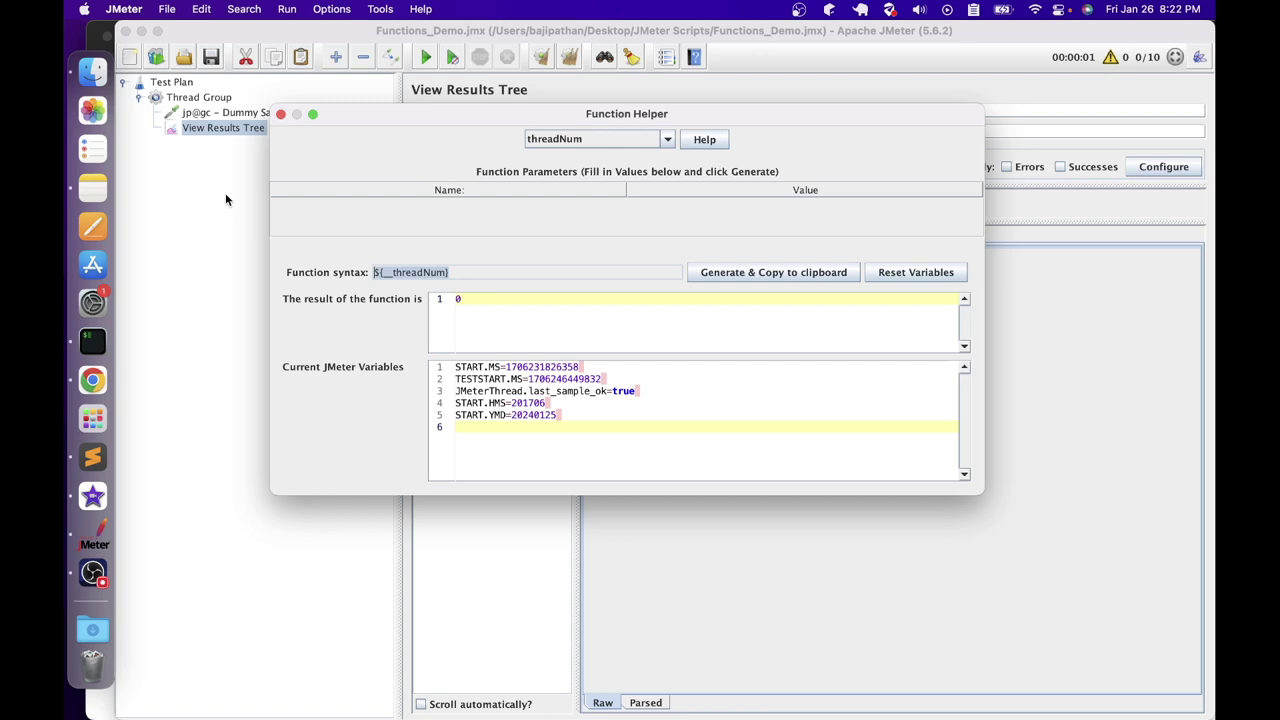
click(225, 112)
drag(630, 110, 463, 103)
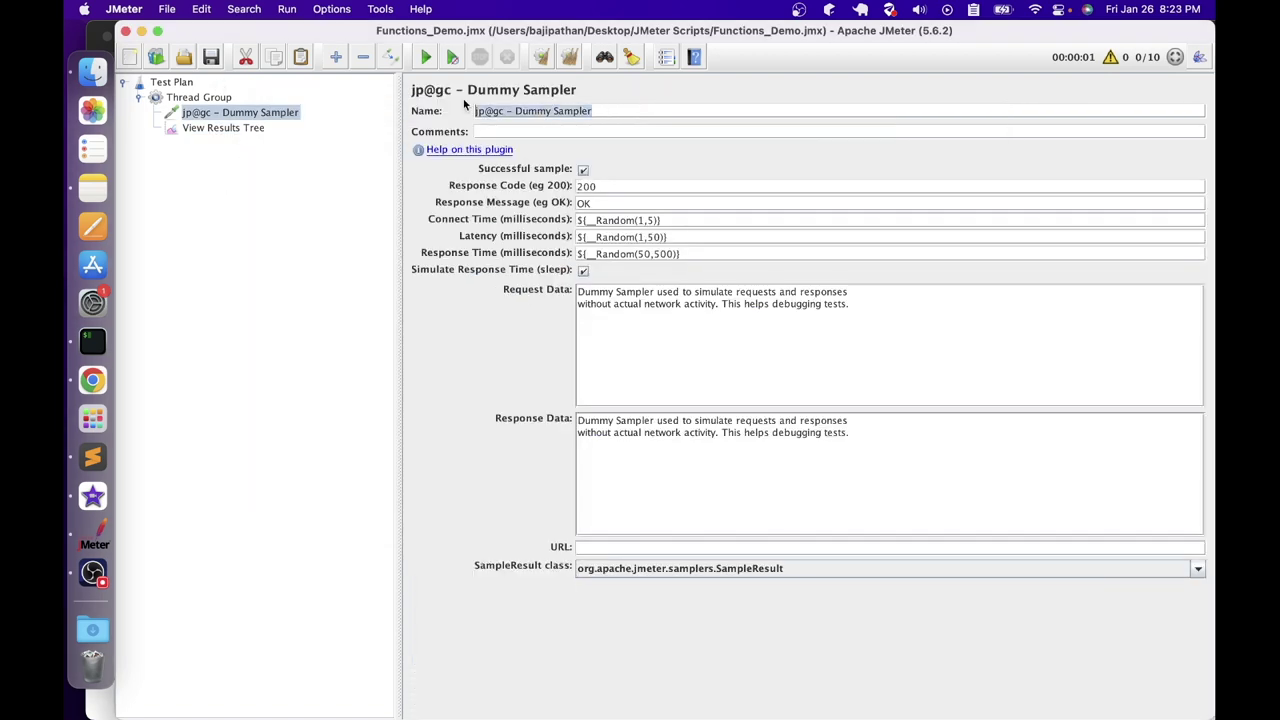
text(Thread)
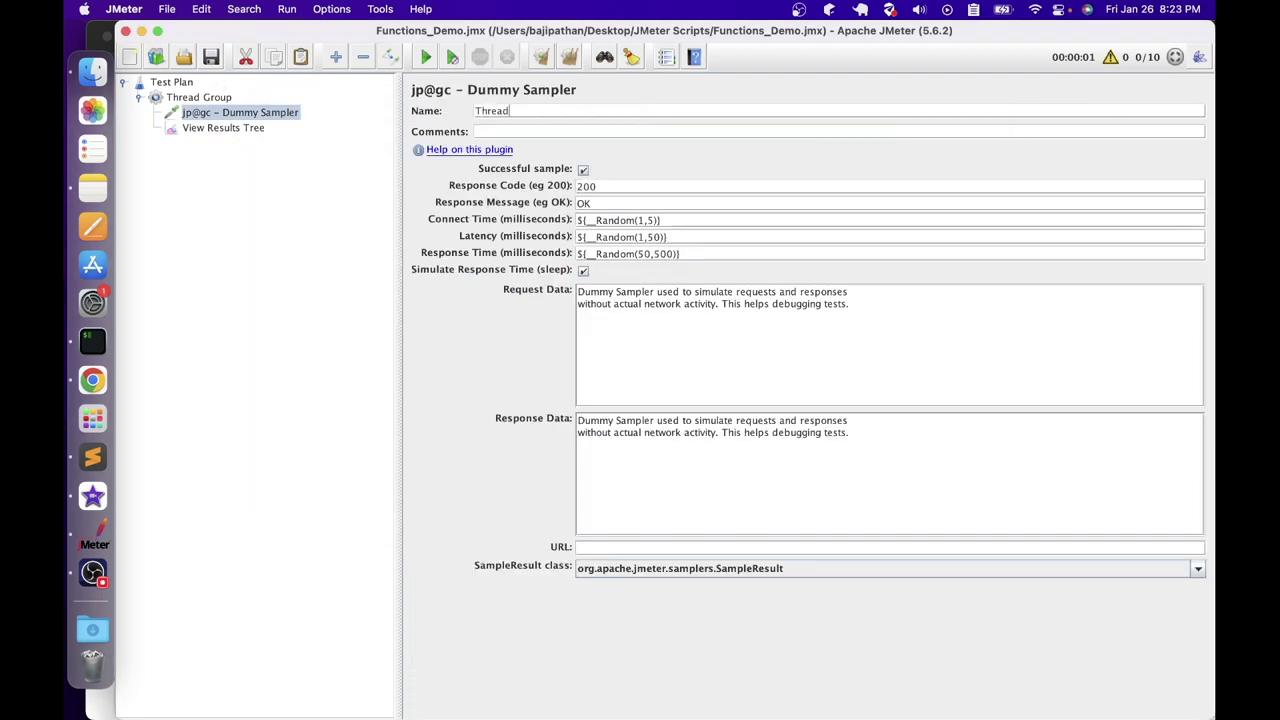
key(super+v)
Set the Thread Group's number of threads to 10 and run the test with the View Results Tree shown
click(205, 97)
click(596, 244)
text(10)
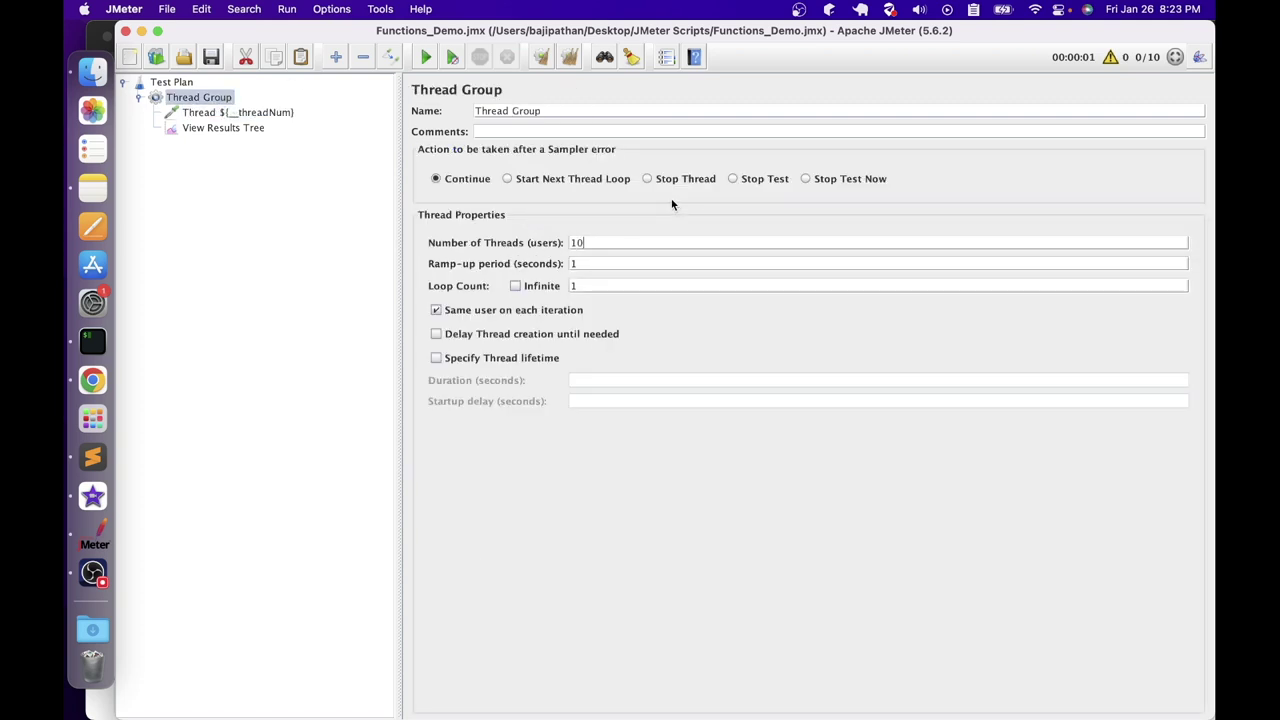
click(219, 128)
click(425, 57)
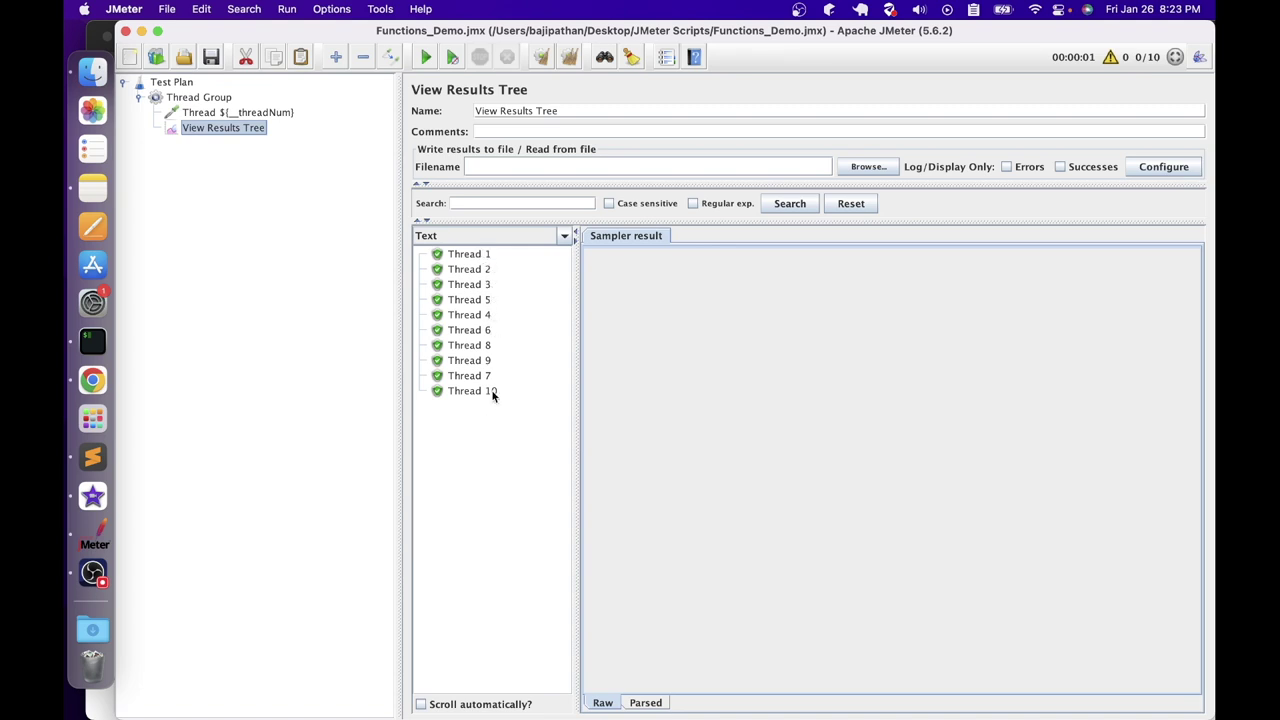
Return to the Dummy Sampler and choose the counter function in the Function Helper
click(252, 113)
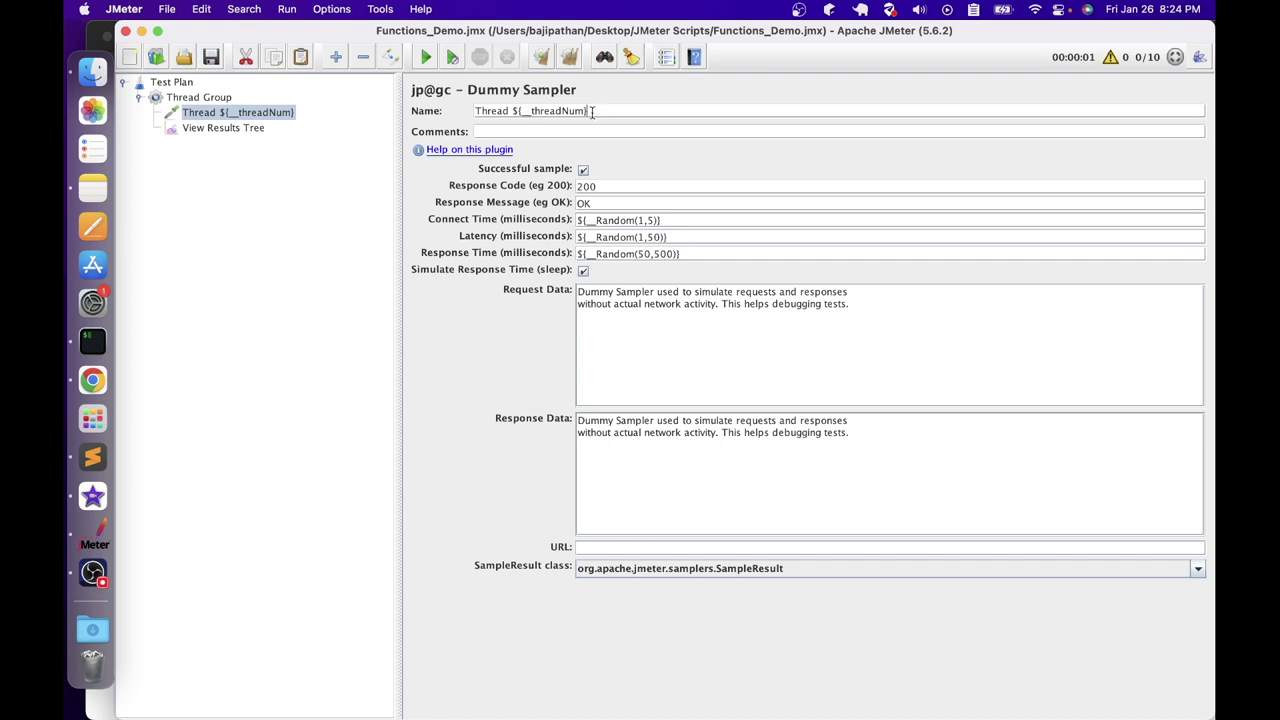
click(378, 10)
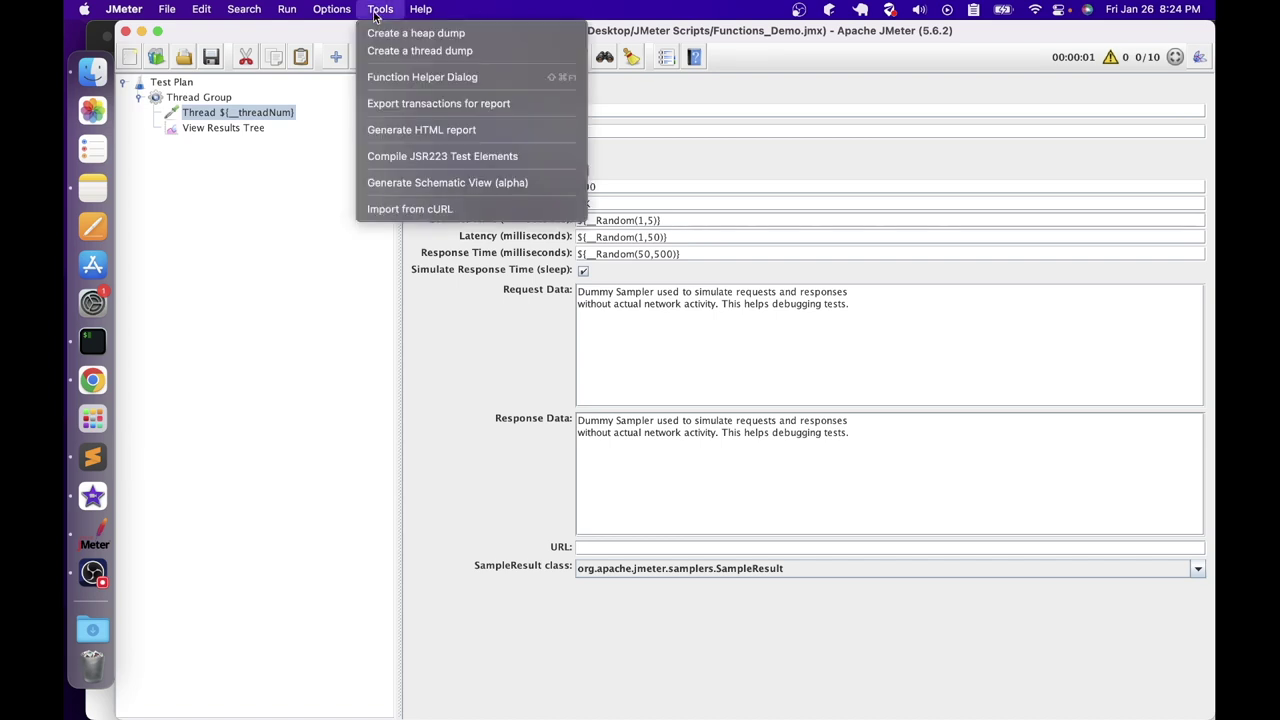
click(401, 75)
click(561, 199)
click(585, 301)
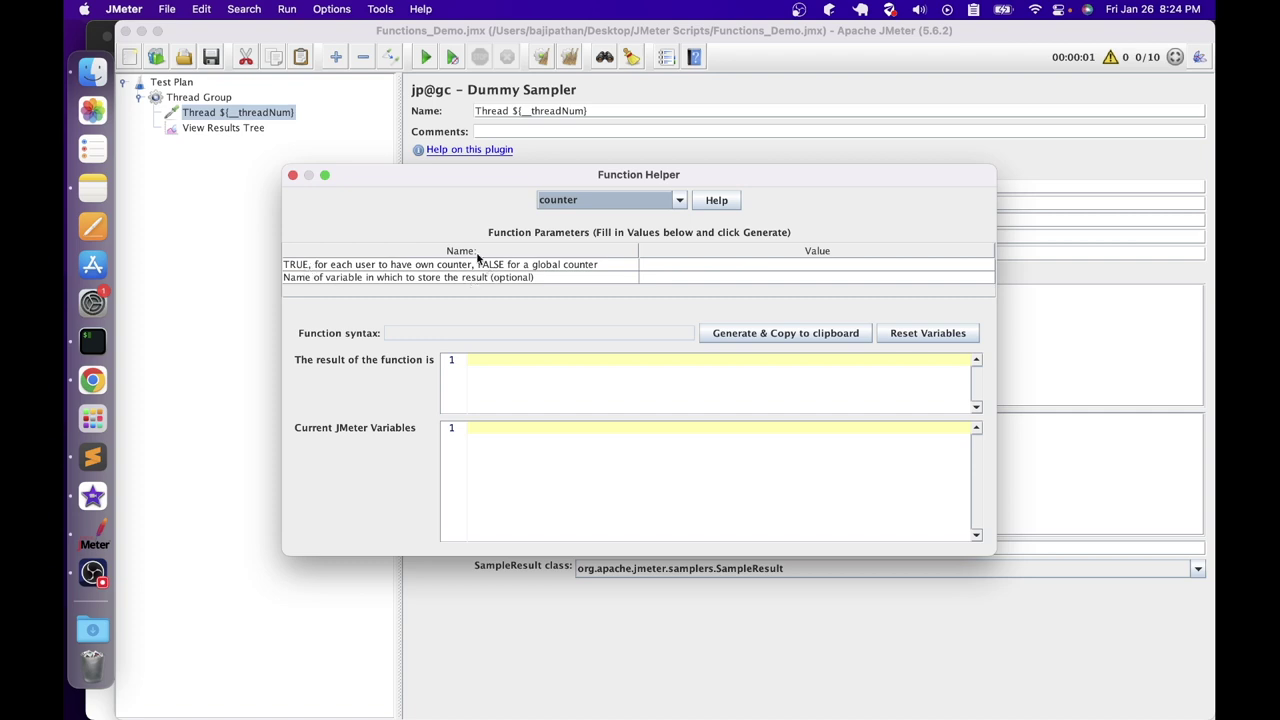
Generate the counter function as a global counter with FALSE, storing the result in counter_var, and check that variable in the output
click(668, 259)
text(FALSE)
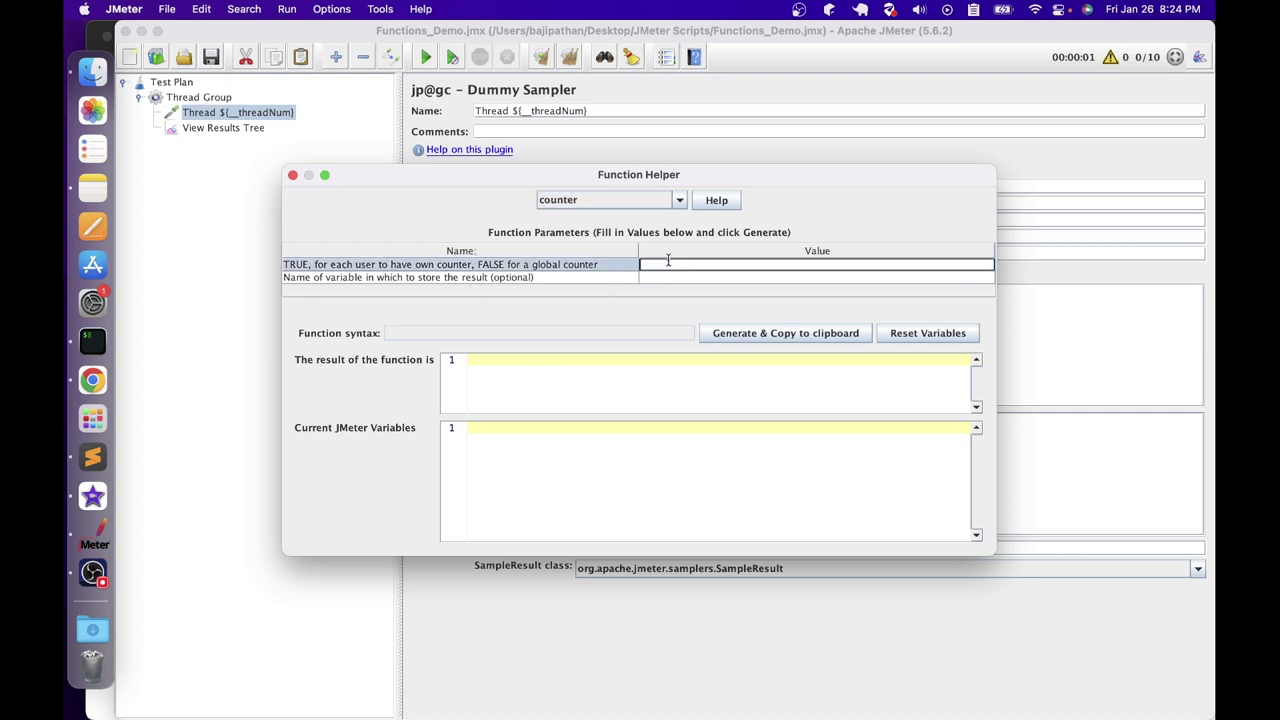
click(668, 280)
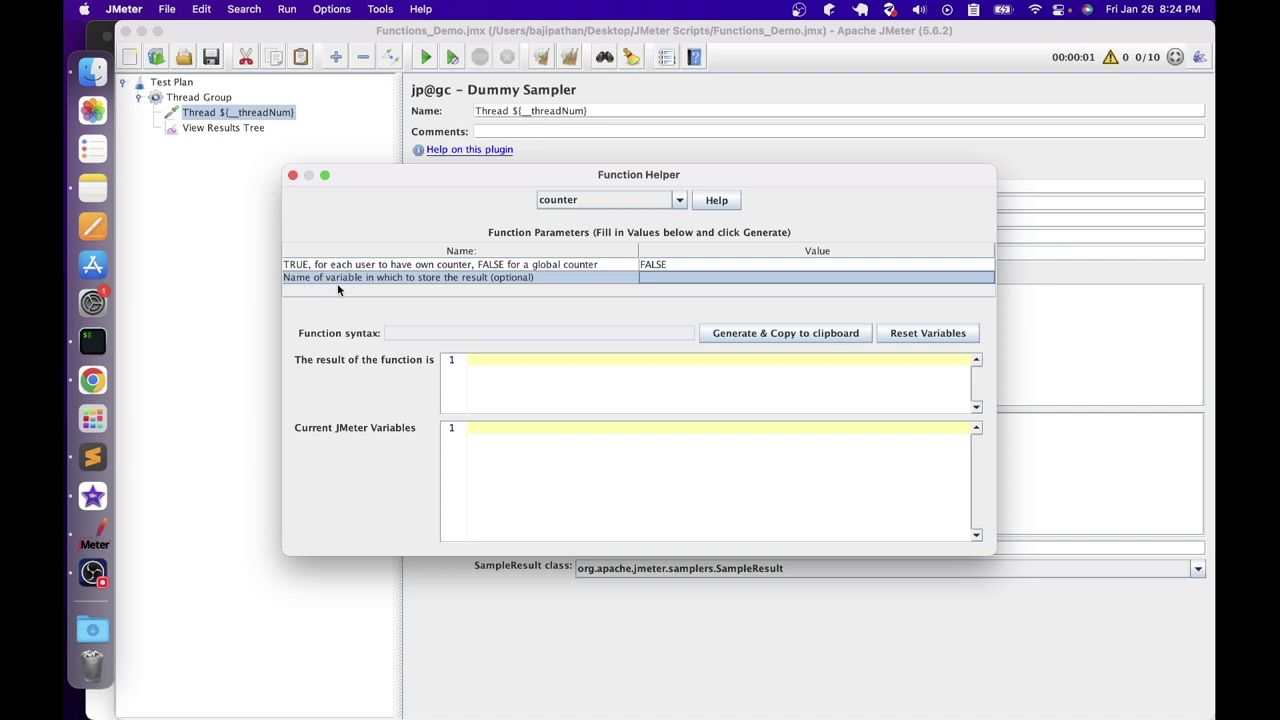
double_click(665, 280)
text(counter_var)
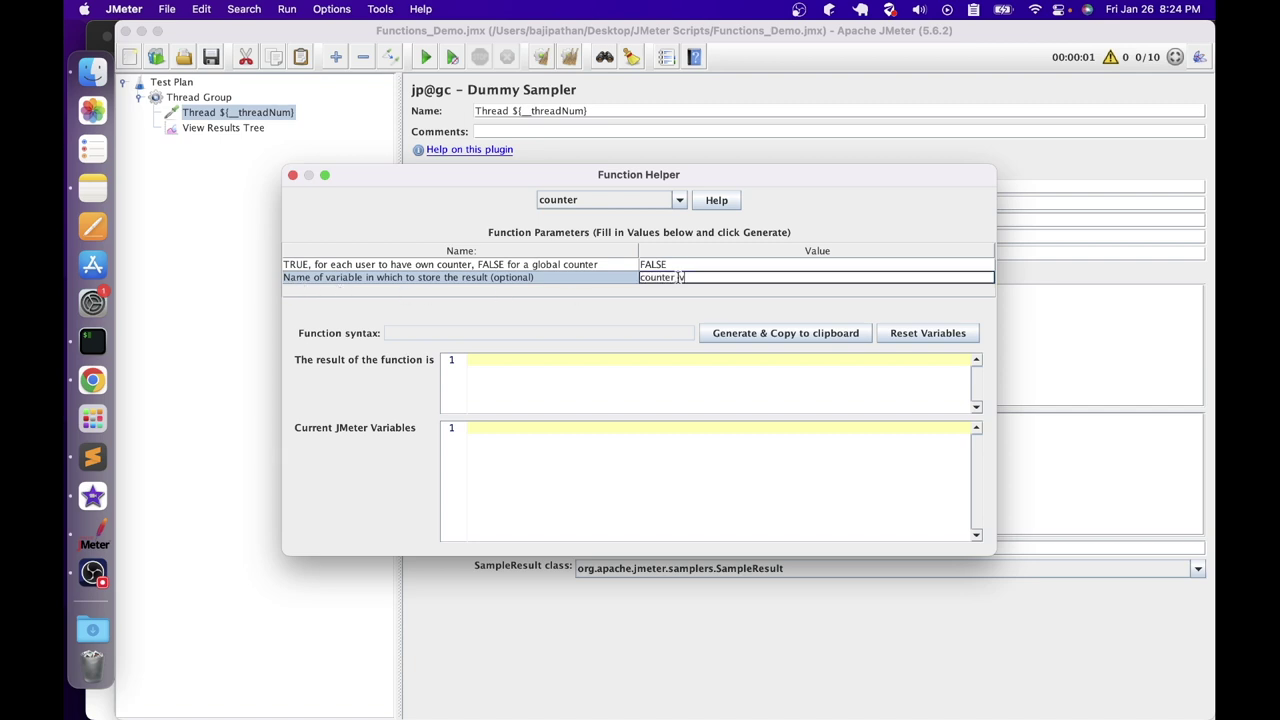
click(756, 333)
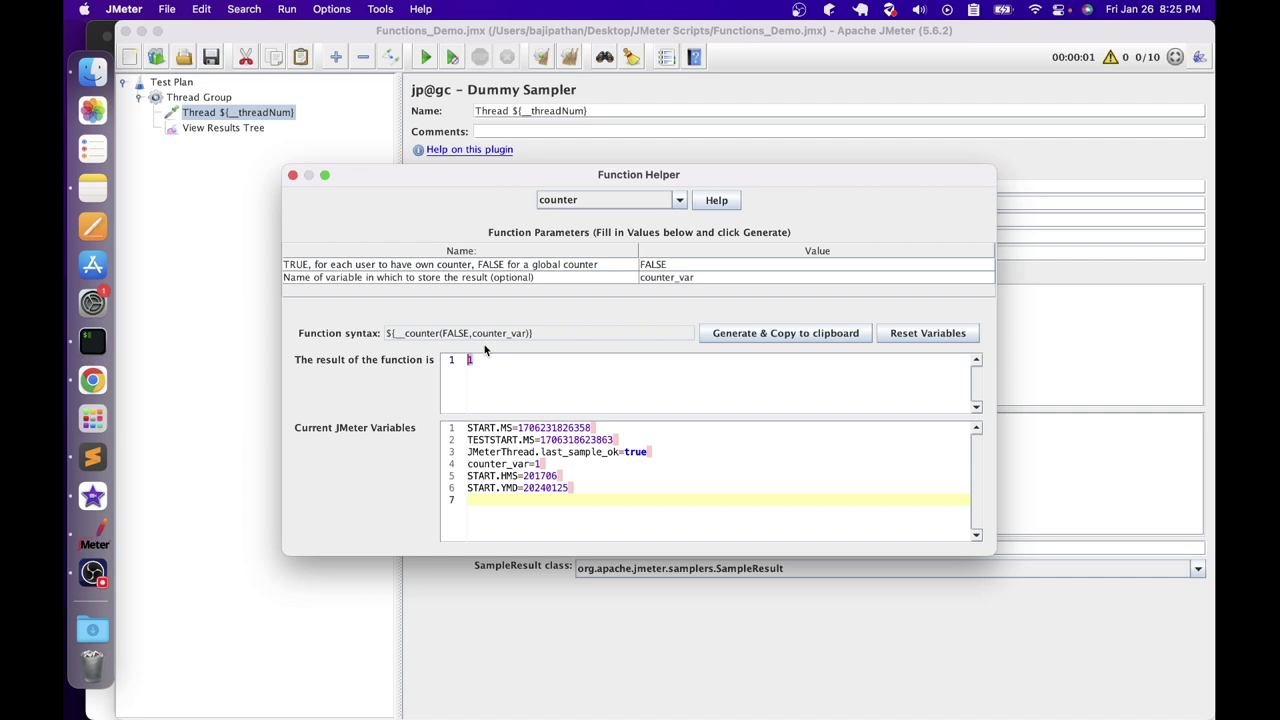
drag(544, 464, 472, 464)
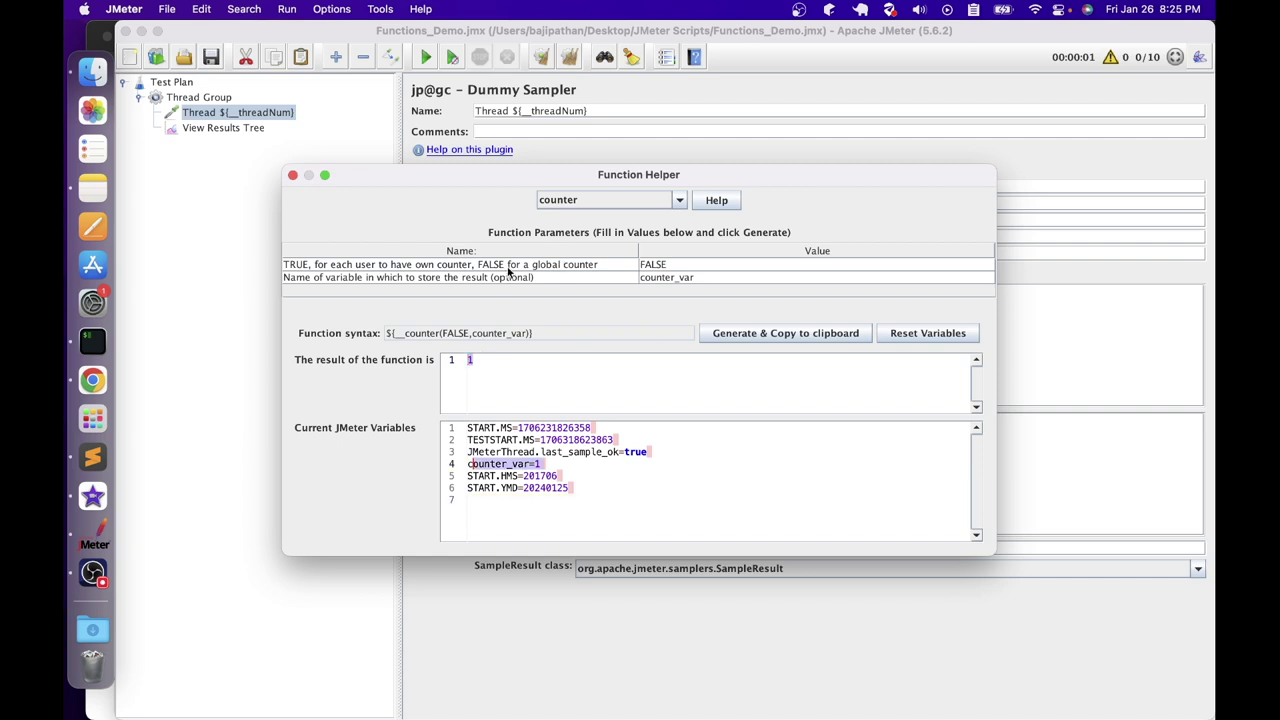
Close the Function Helper and replace the Dummy Sampler's Request Data with "Counter: ${__counter(FALSE,counter_var)}"
drag(557, 465, 460, 460)
click(292, 175)
click(871, 323)
key(super+a)
key(BackSpace)
text(Counter:)
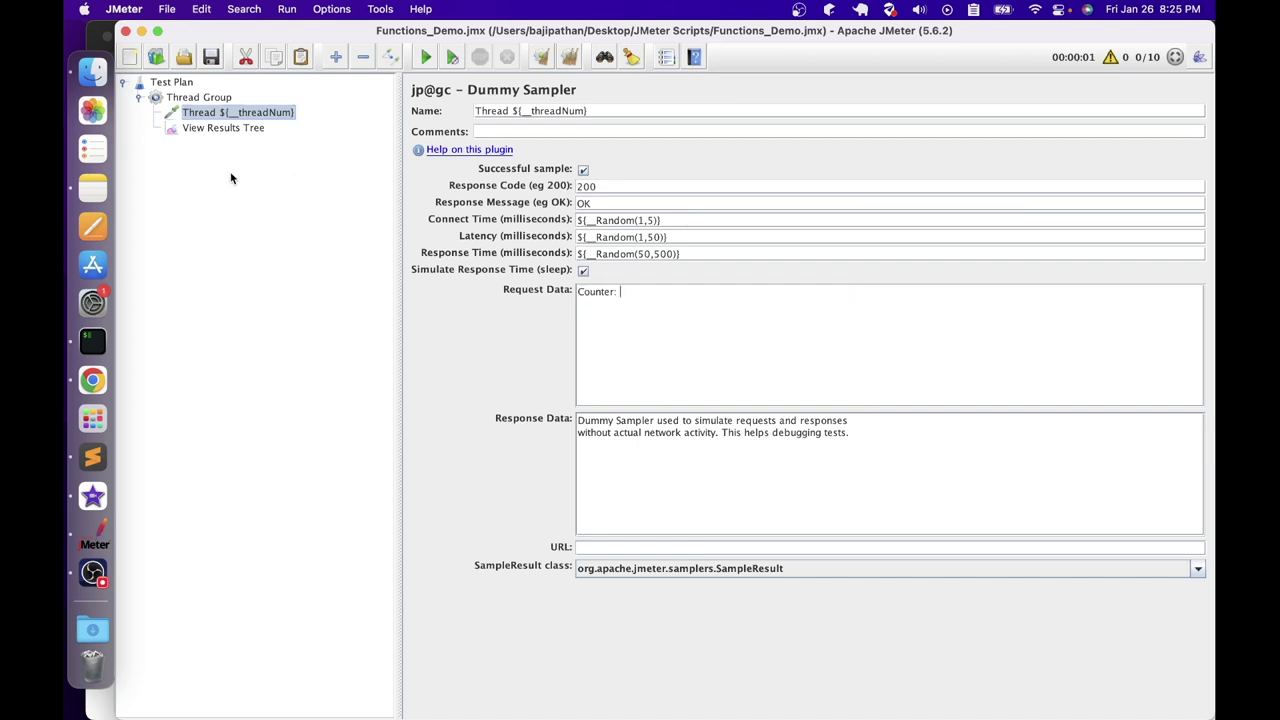
key(super+v)
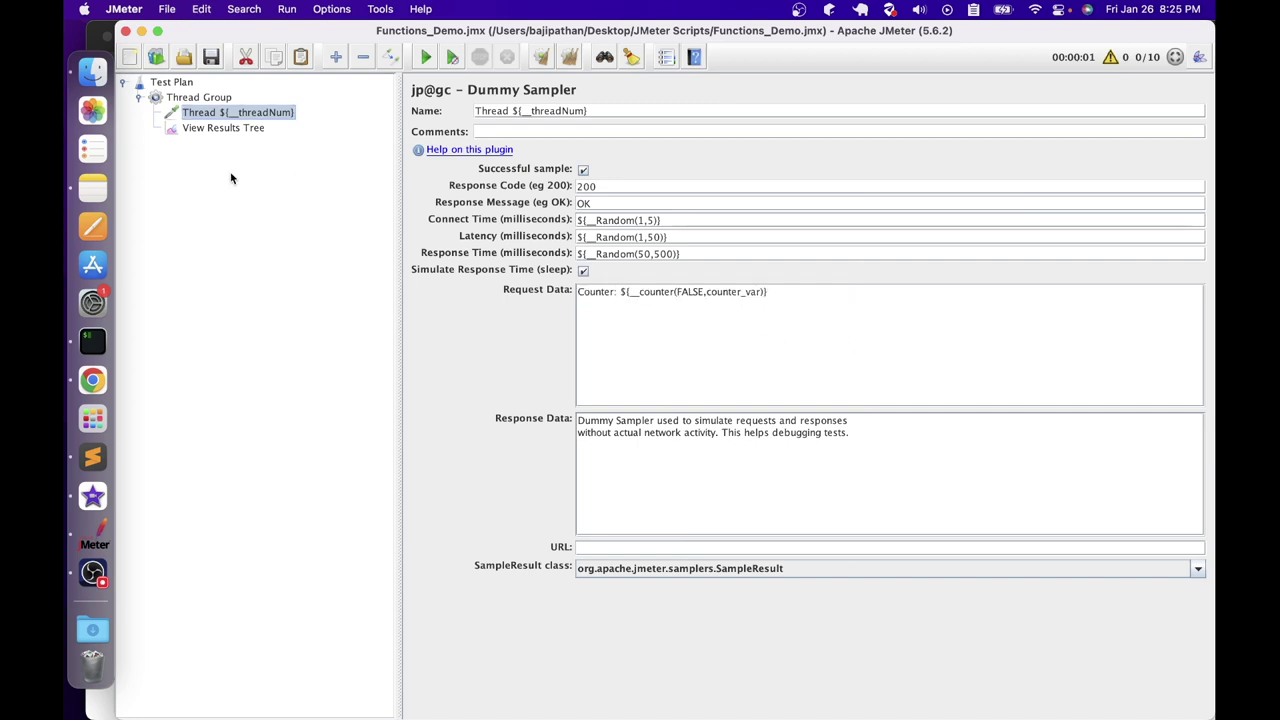
Clear the old results in the View Results Tree and run the test with the global counter
click(223, 128)
click(568, 57)
click(425, 57)
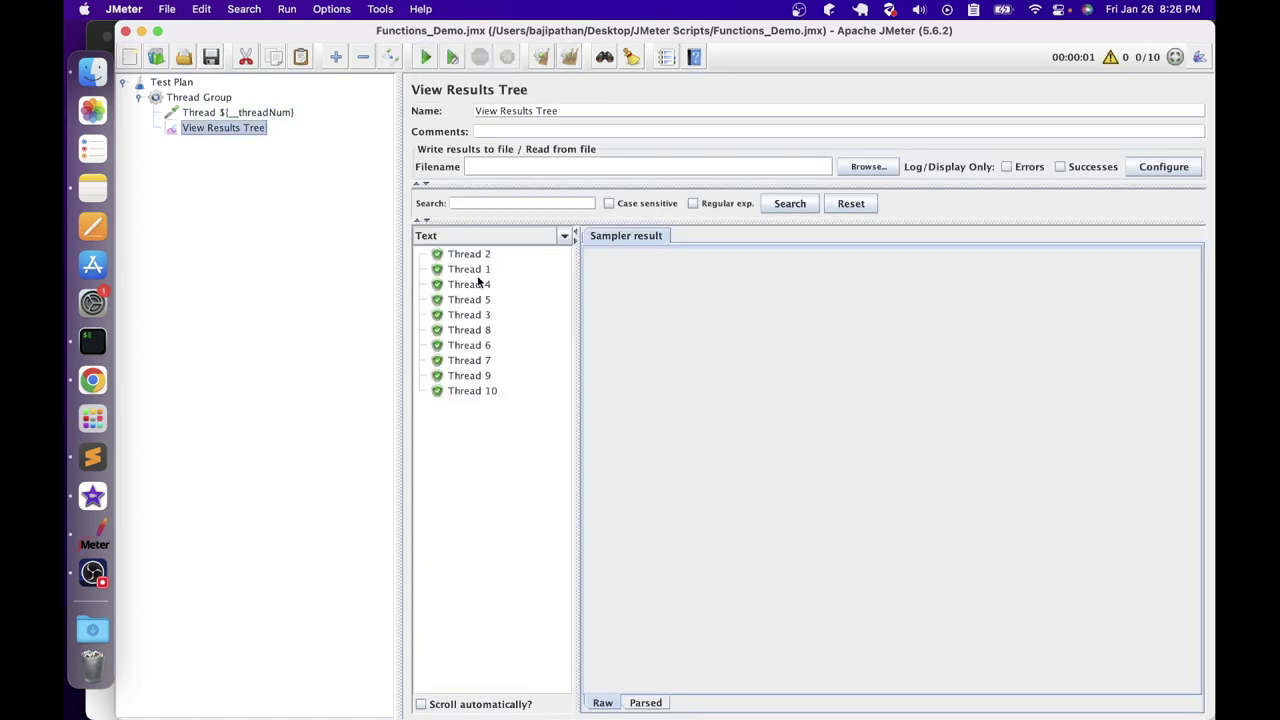
Examine the request body of the first six thread samples to see the counter value each one sent
click(478, 272)
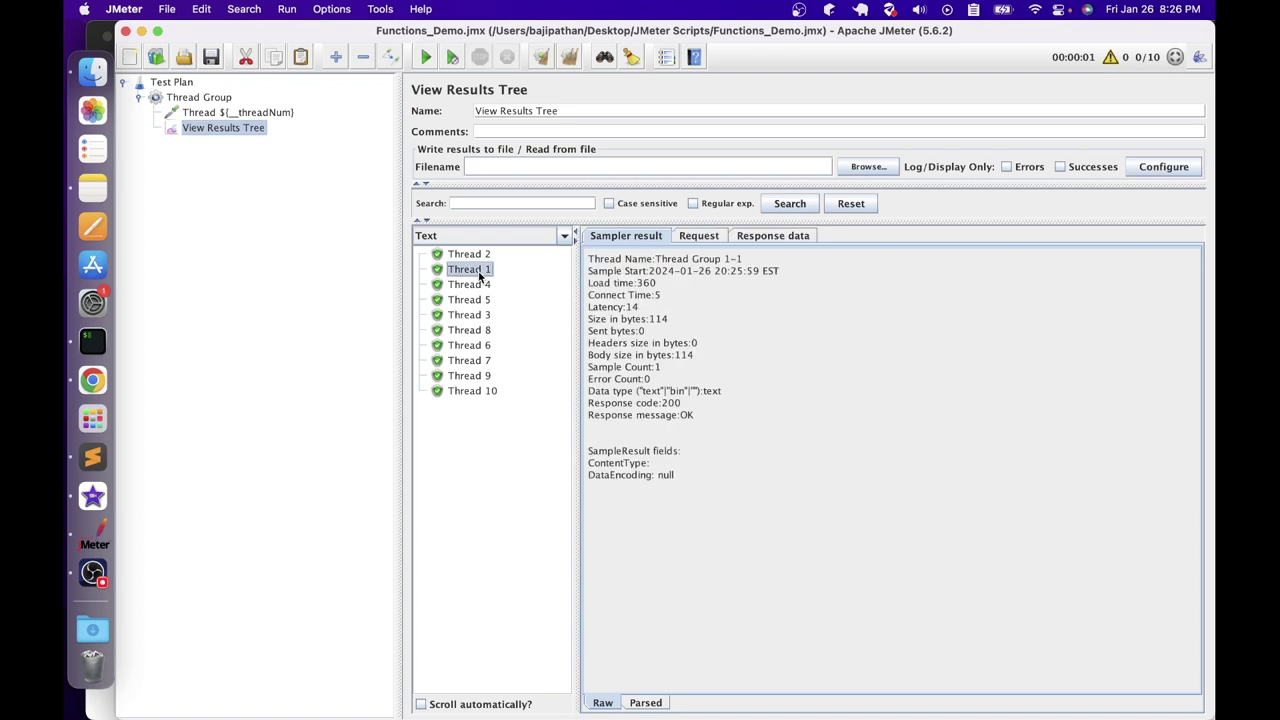
click(699, 237)
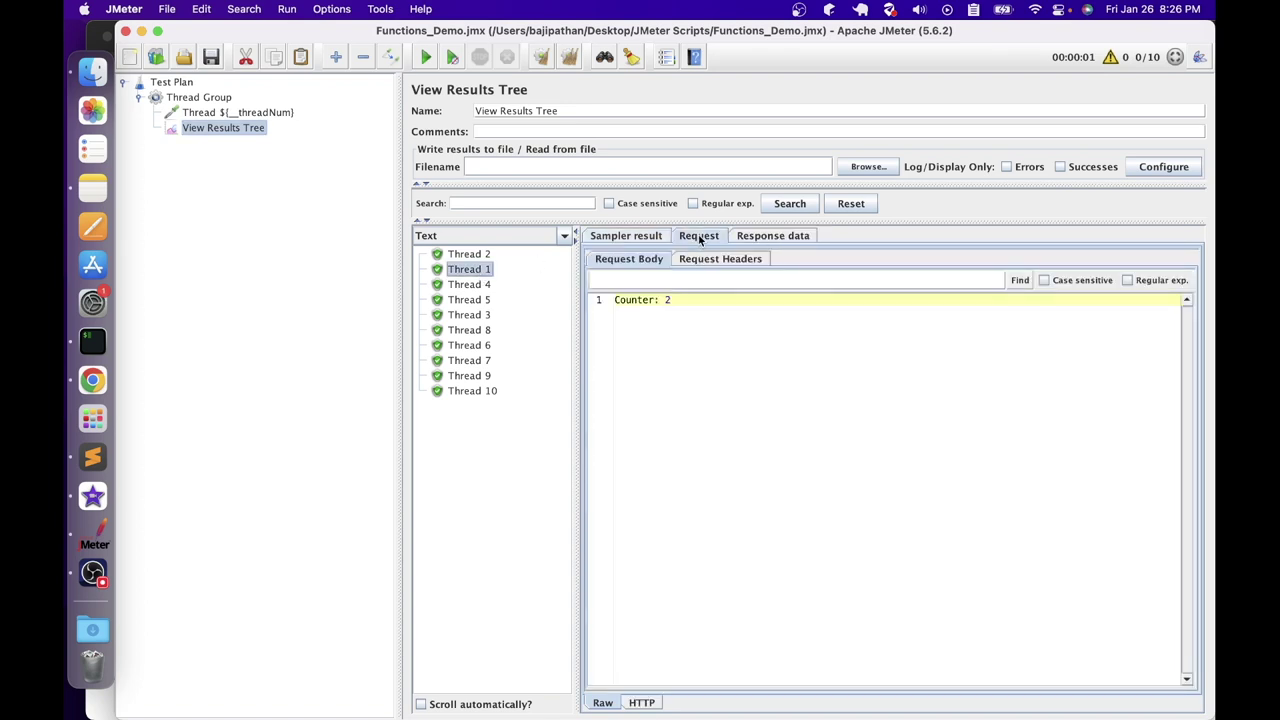
click(478, 256)
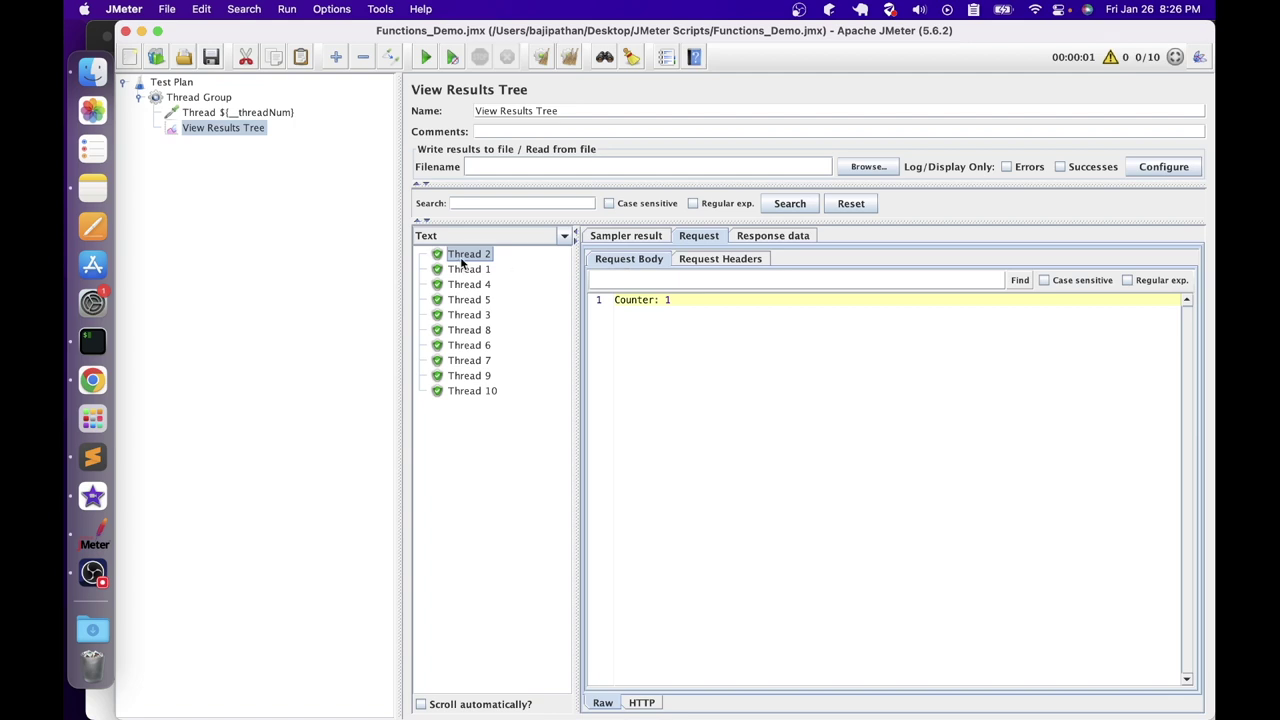
key(Down)
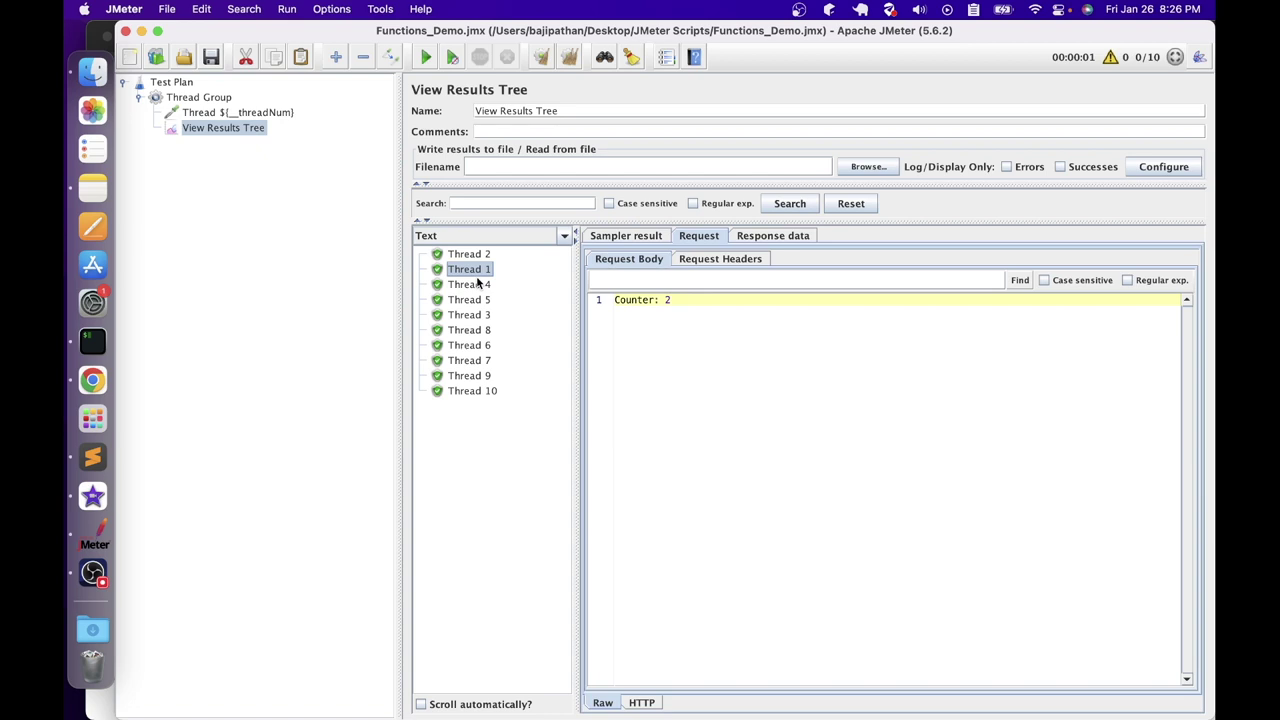
key(Down)
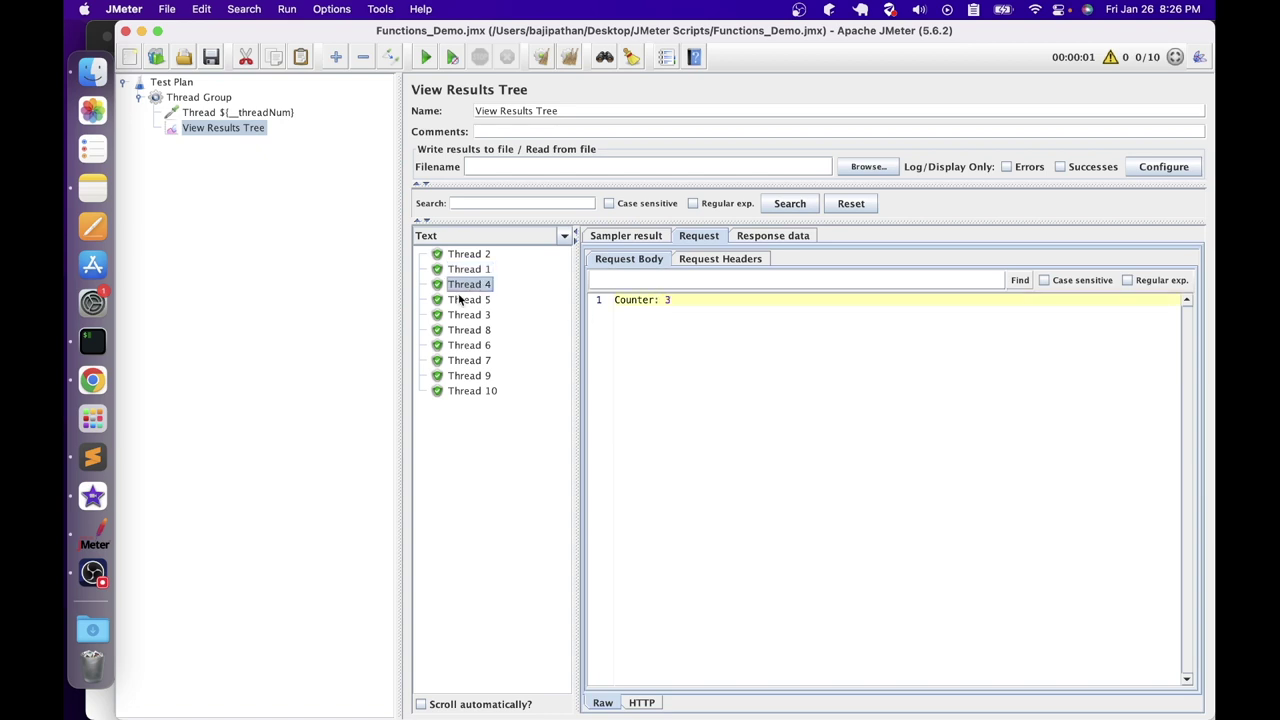
click(461, 300)
click(474, 314)
click(474, 329)
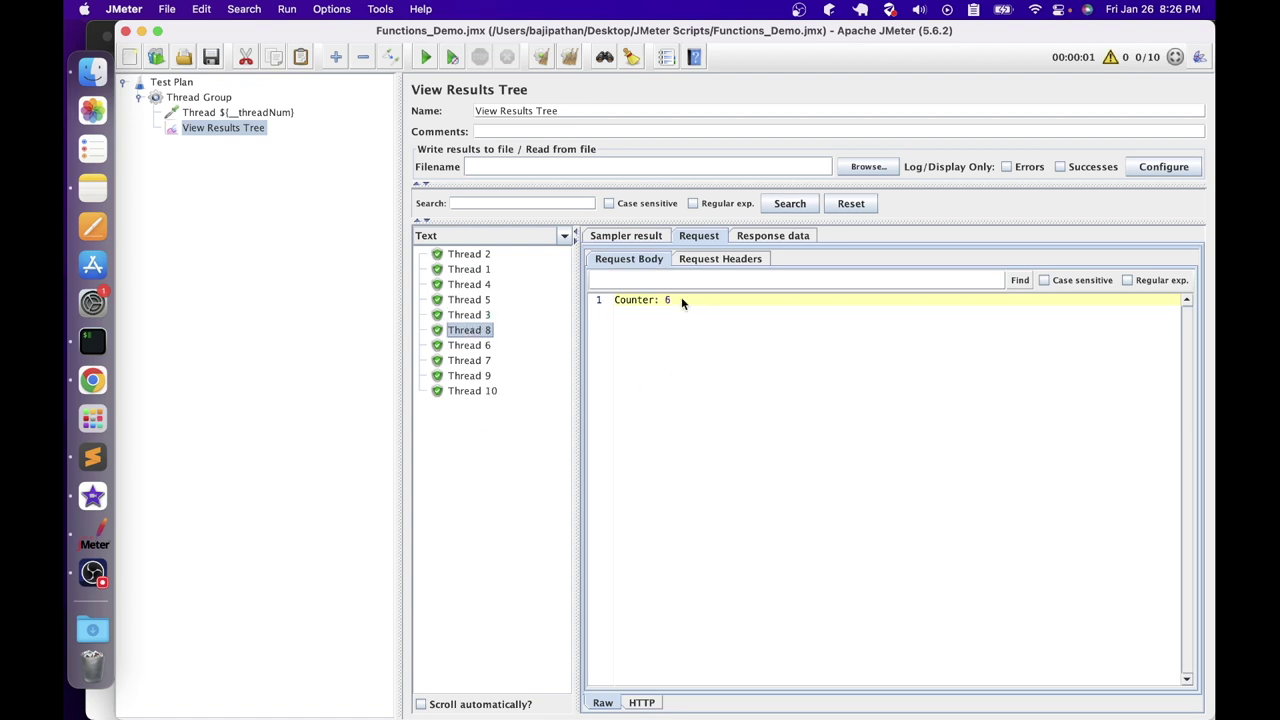
Recheck the first four samples' counter values against the FALSE argument in the Dummy Sampler's request data
click(484, 258)
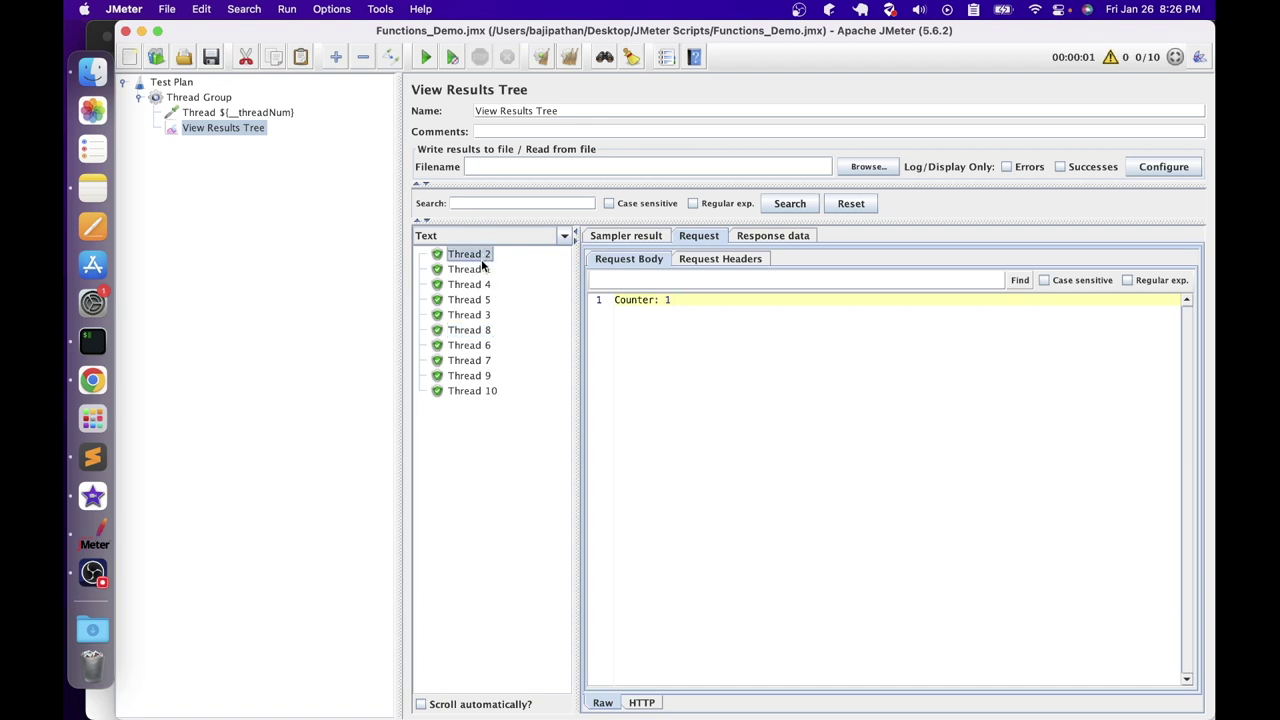
click(481, 268)
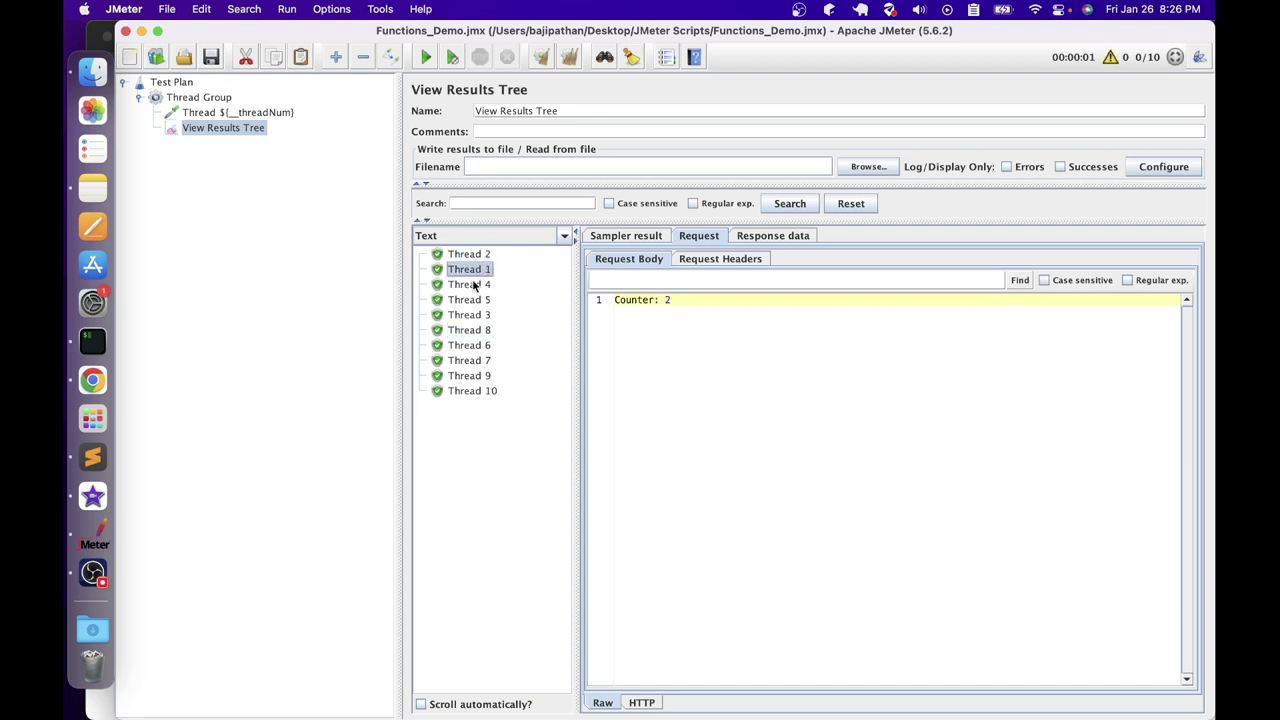
click(475, 286)
click(469, 300)
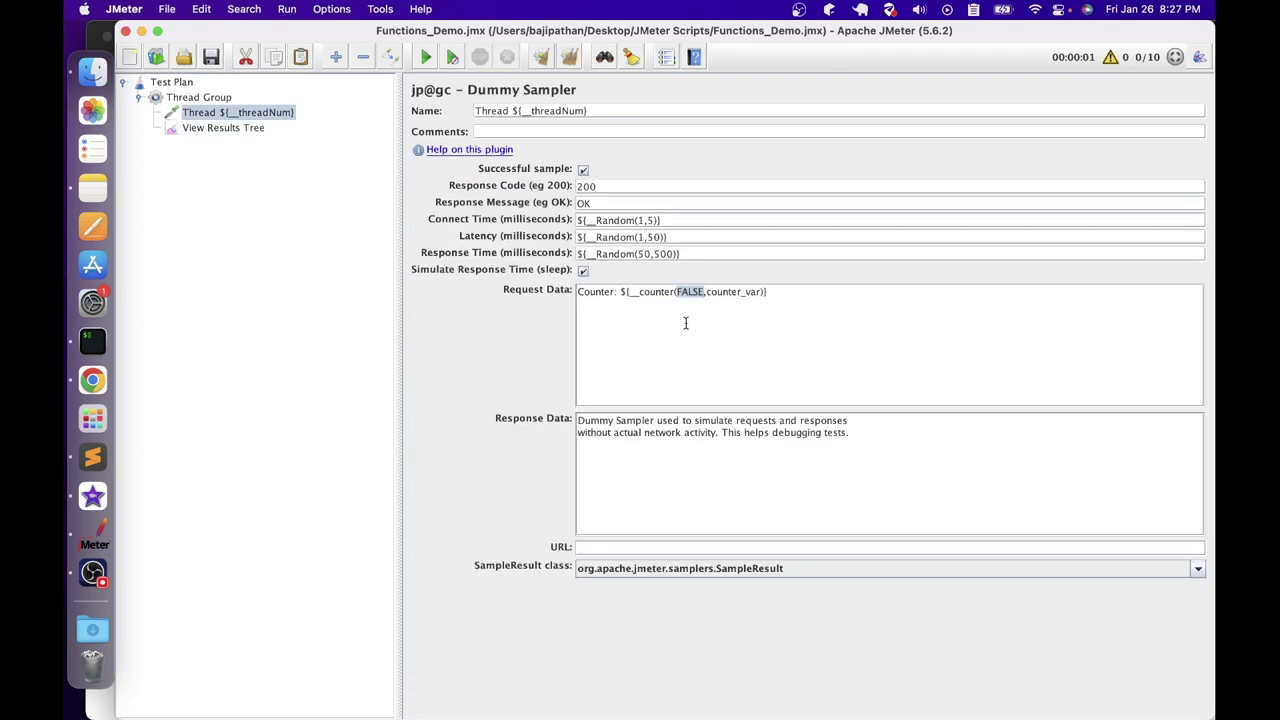
click(254, 130)
click(461, 256)
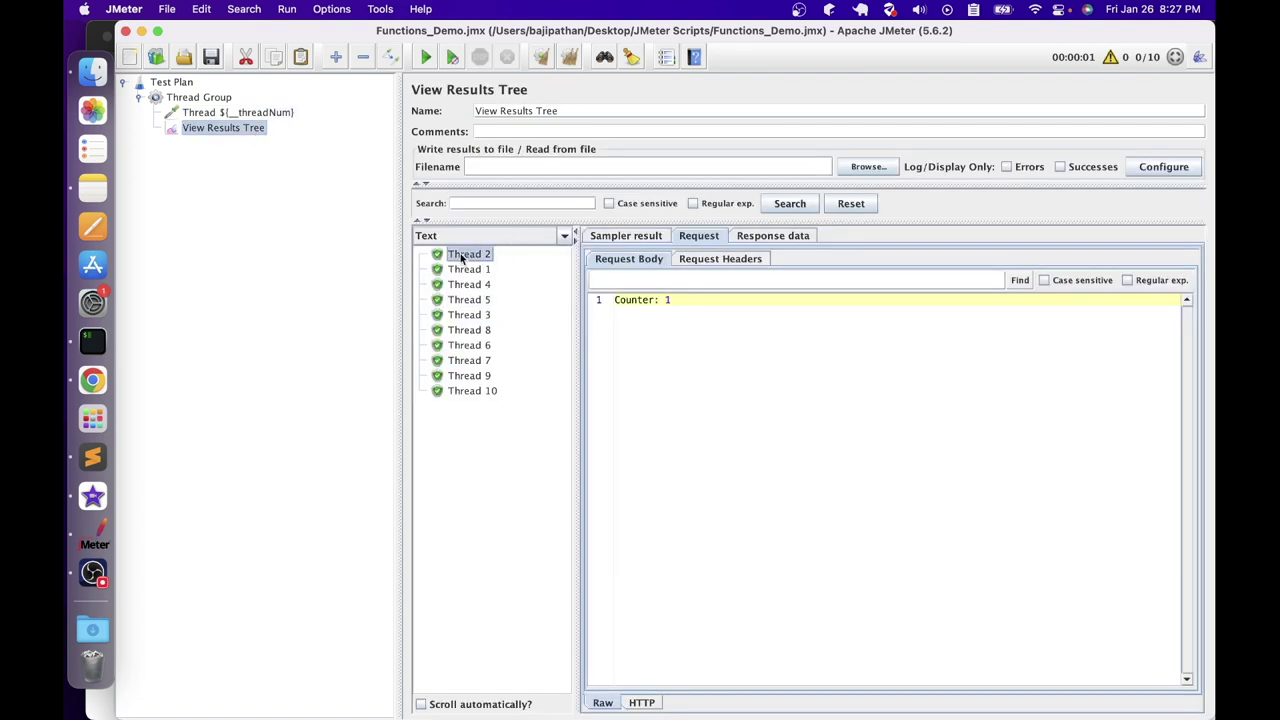
Change the counter function's FALSE argument to TRUE in the Dummy Sampler's Request Data
click(240, 112)
double_click(690, 291)
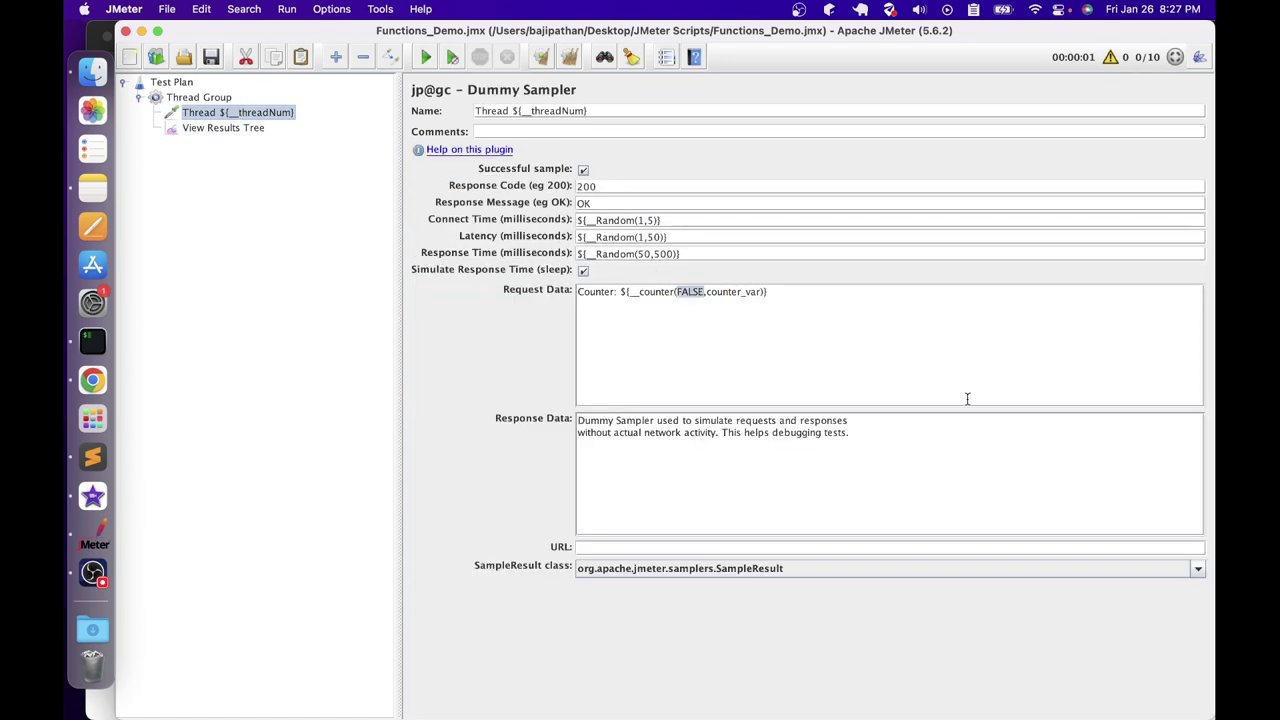
text(TRUE)
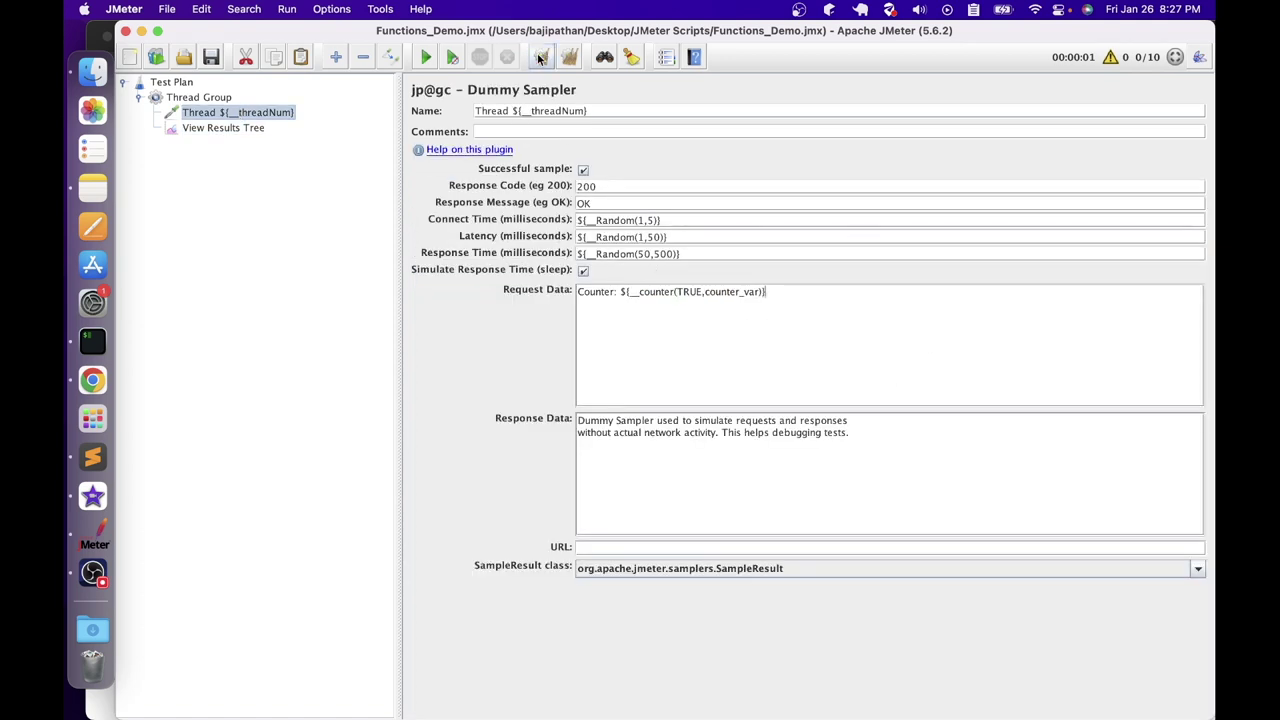
Rerun the test with the per-user counter and check the request bodies of the first three samples
click(427, 57)
click(254, 125)
click(474, 256)
click(480, 270)
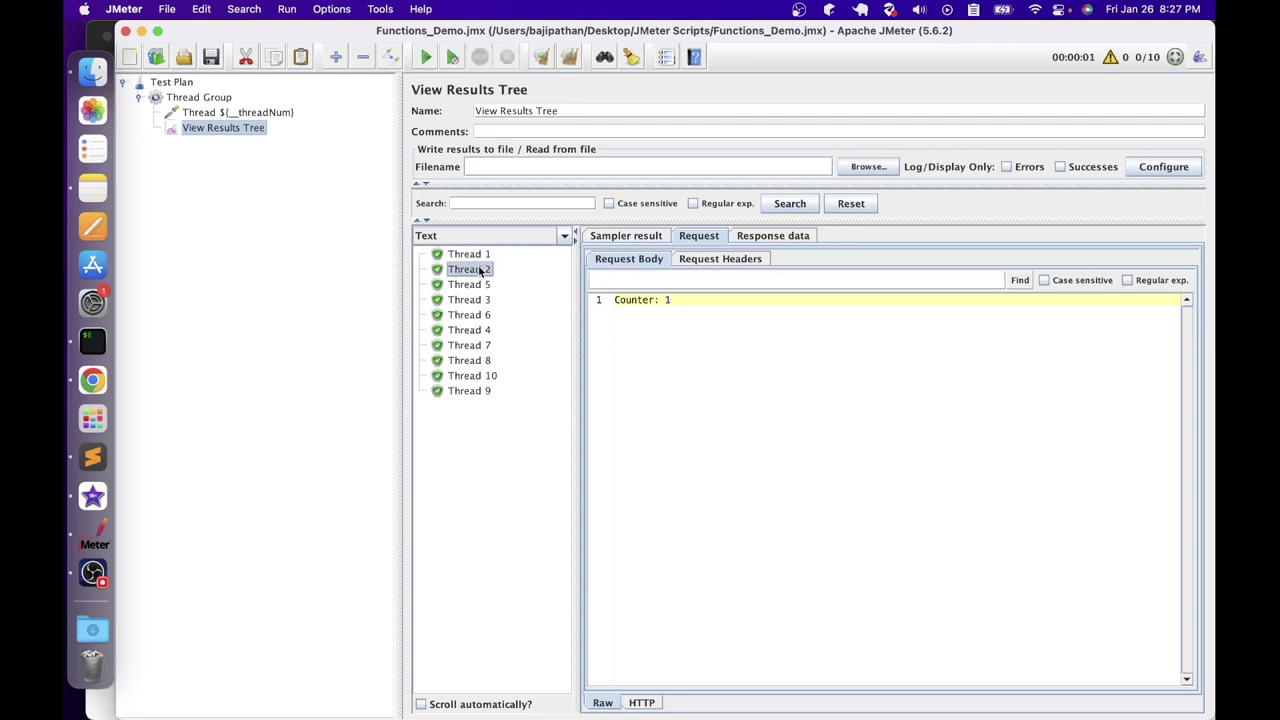
click(479, 285)
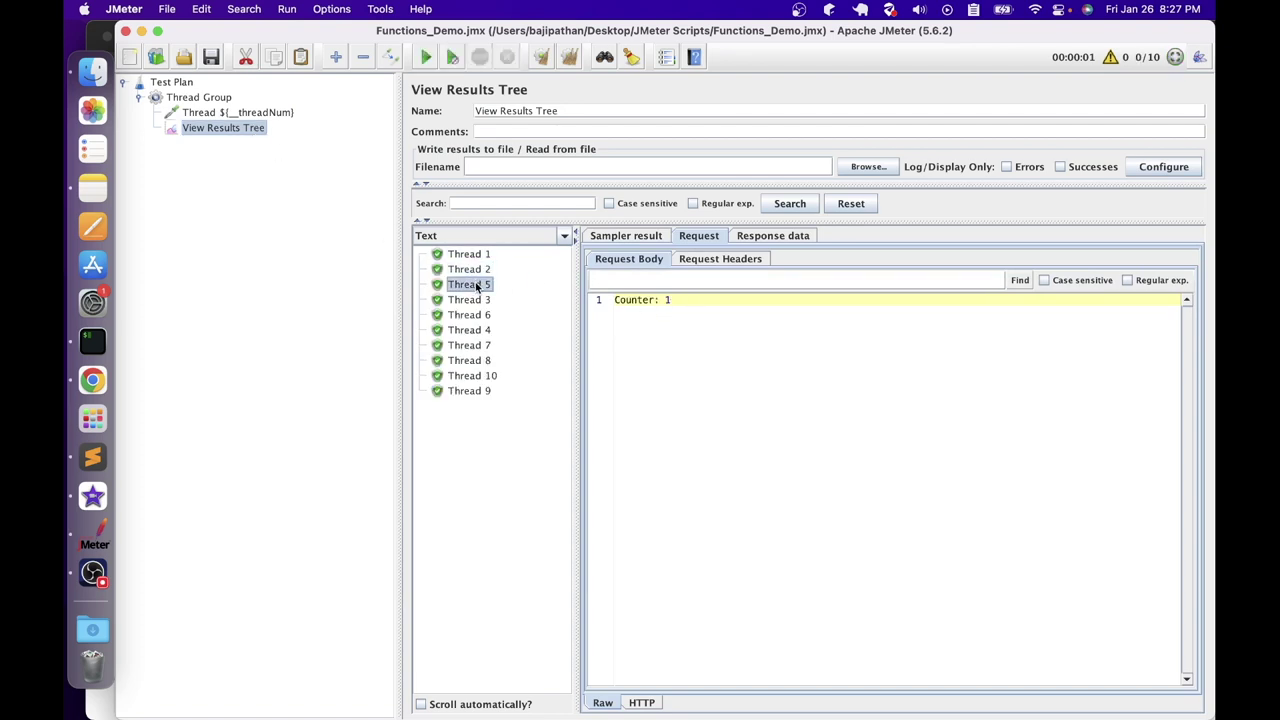
Return to the Dummy Sampler and choose the dateTimeConvert function in the Function Helper
click(237, 112)
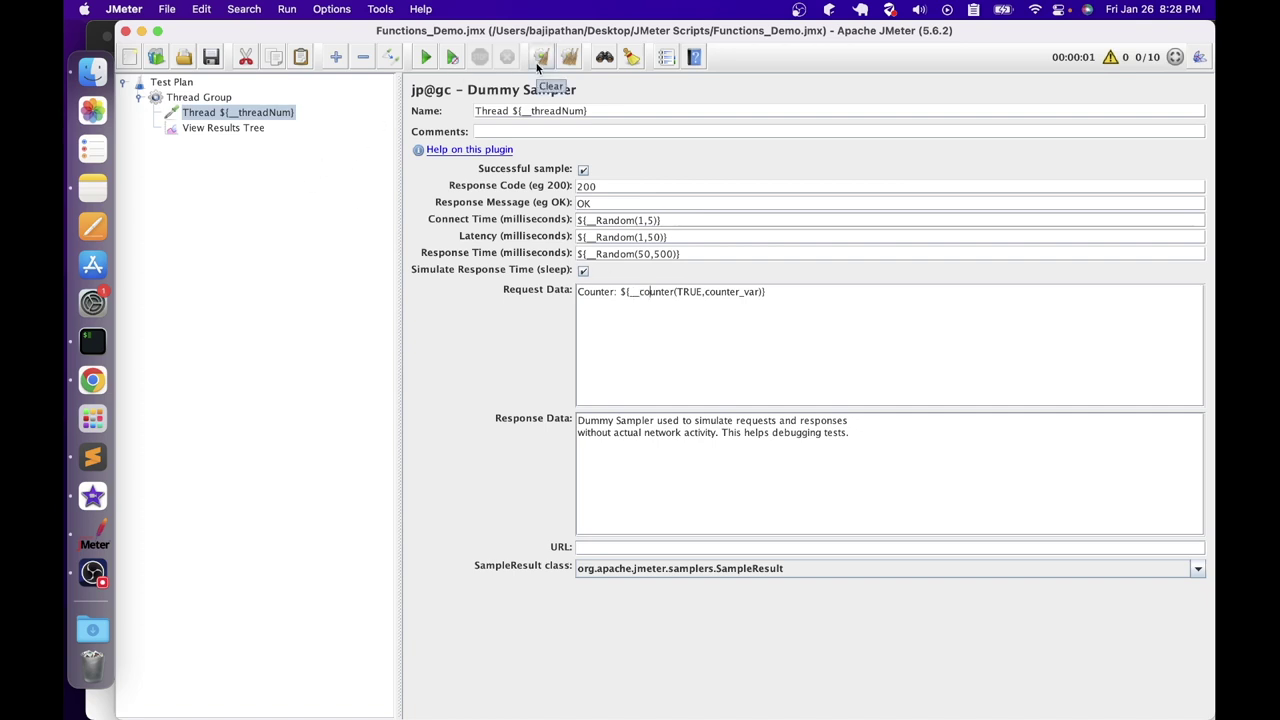
click(380, 10)
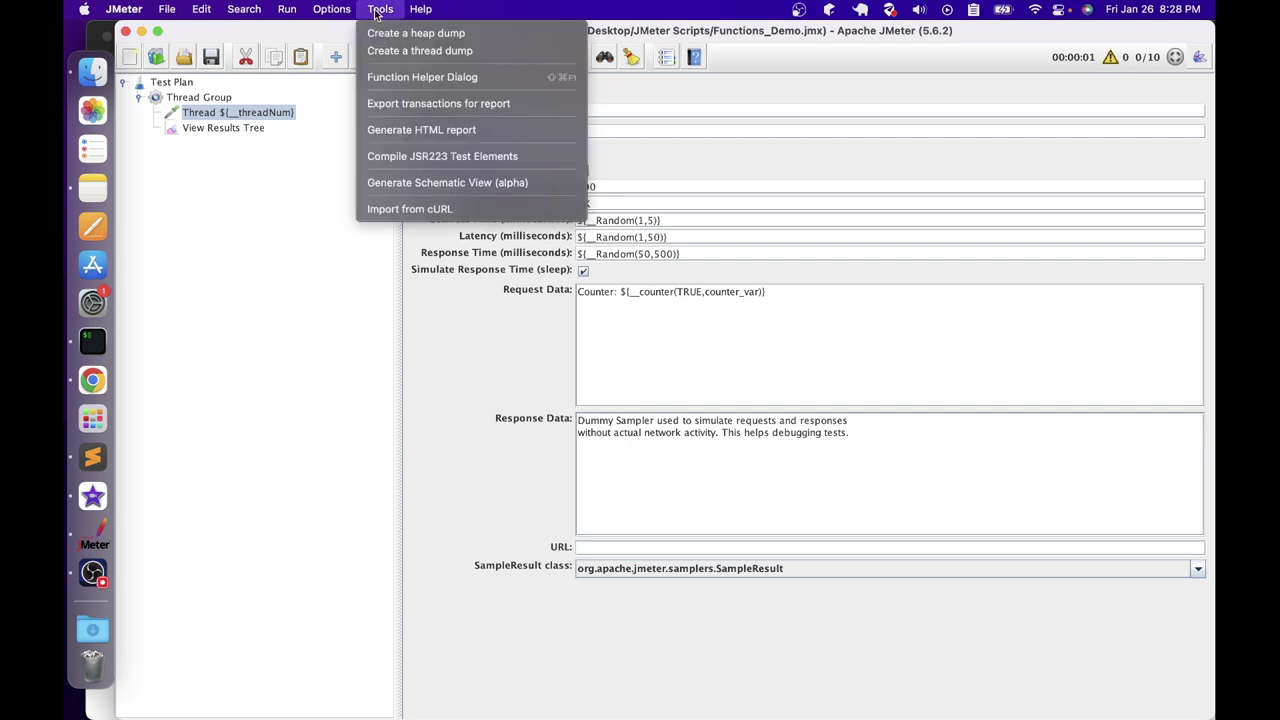
click(397, 77)
click(629, 201)
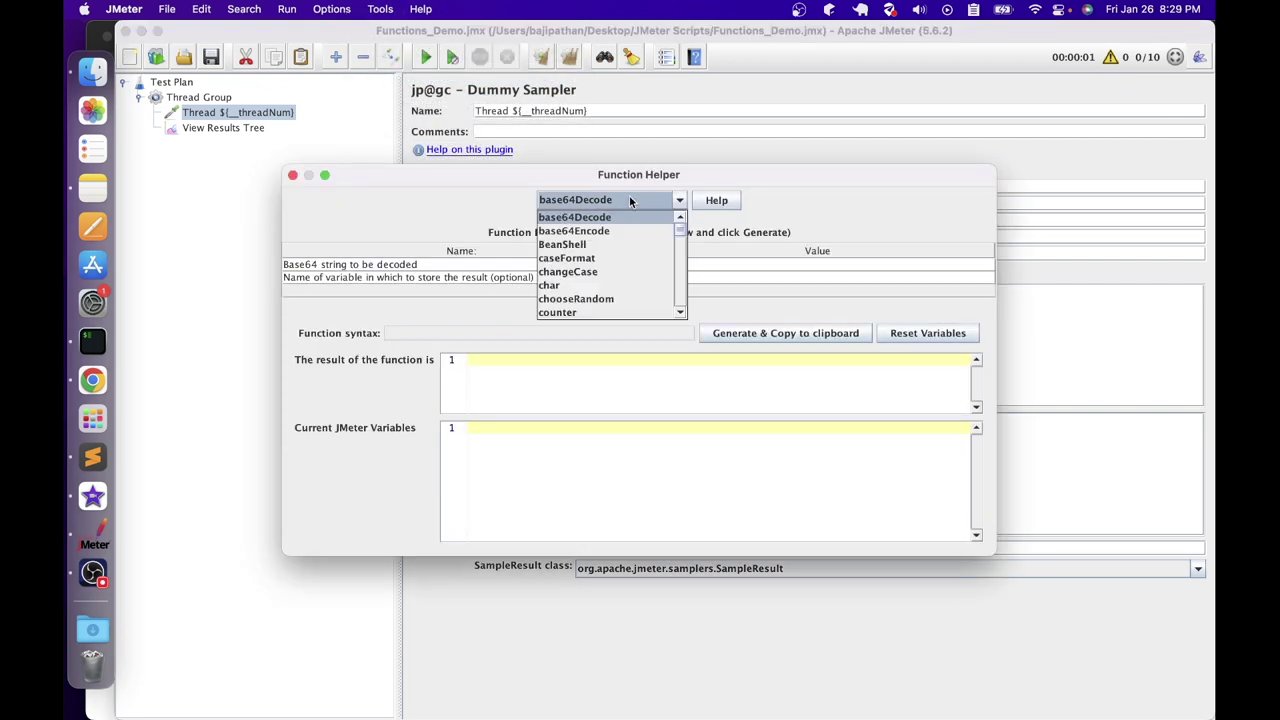
key(d)
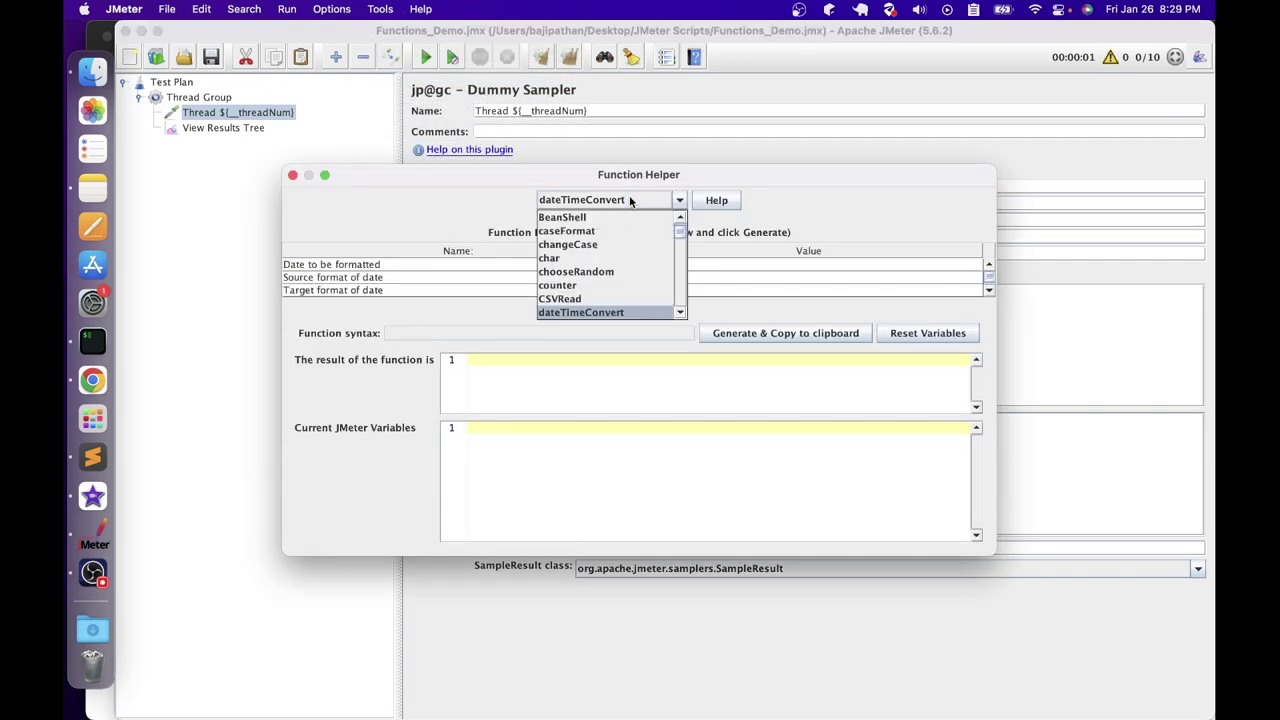
click(600, 311)
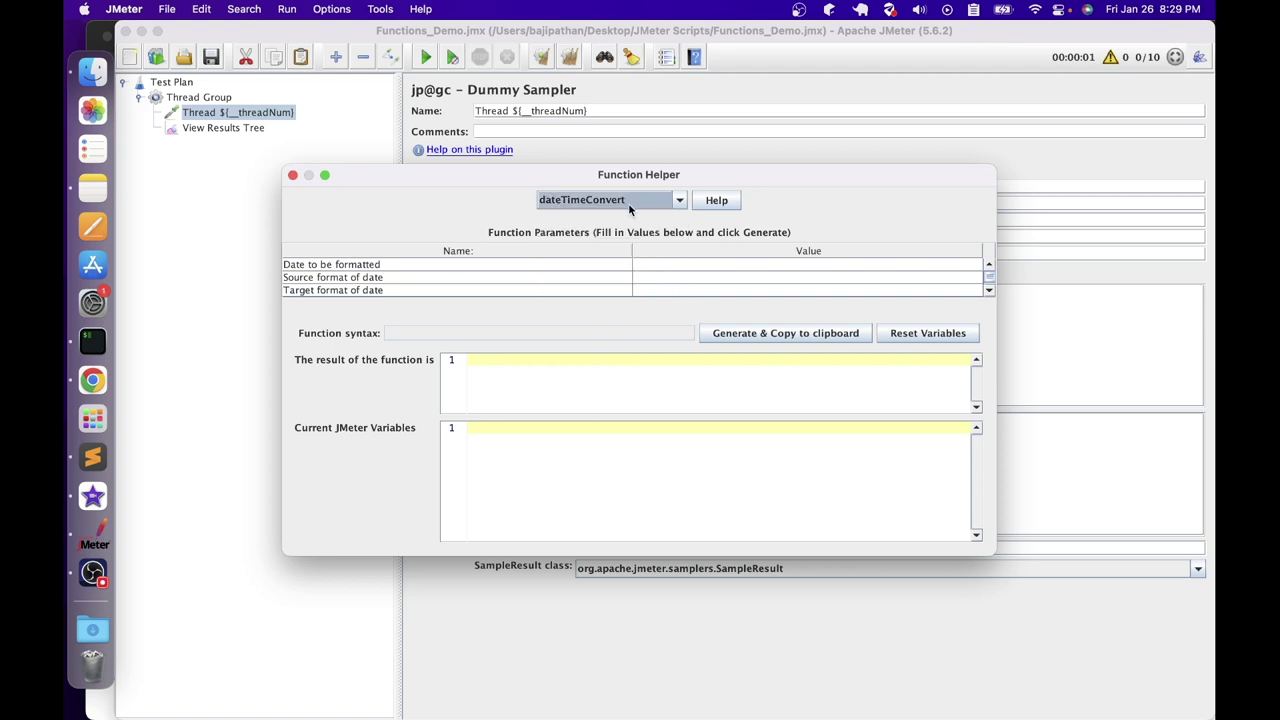
Open the dateTimeConvert documentation, read which parameters it takes and which are required, and return to the Function Helper
click(726, 203)
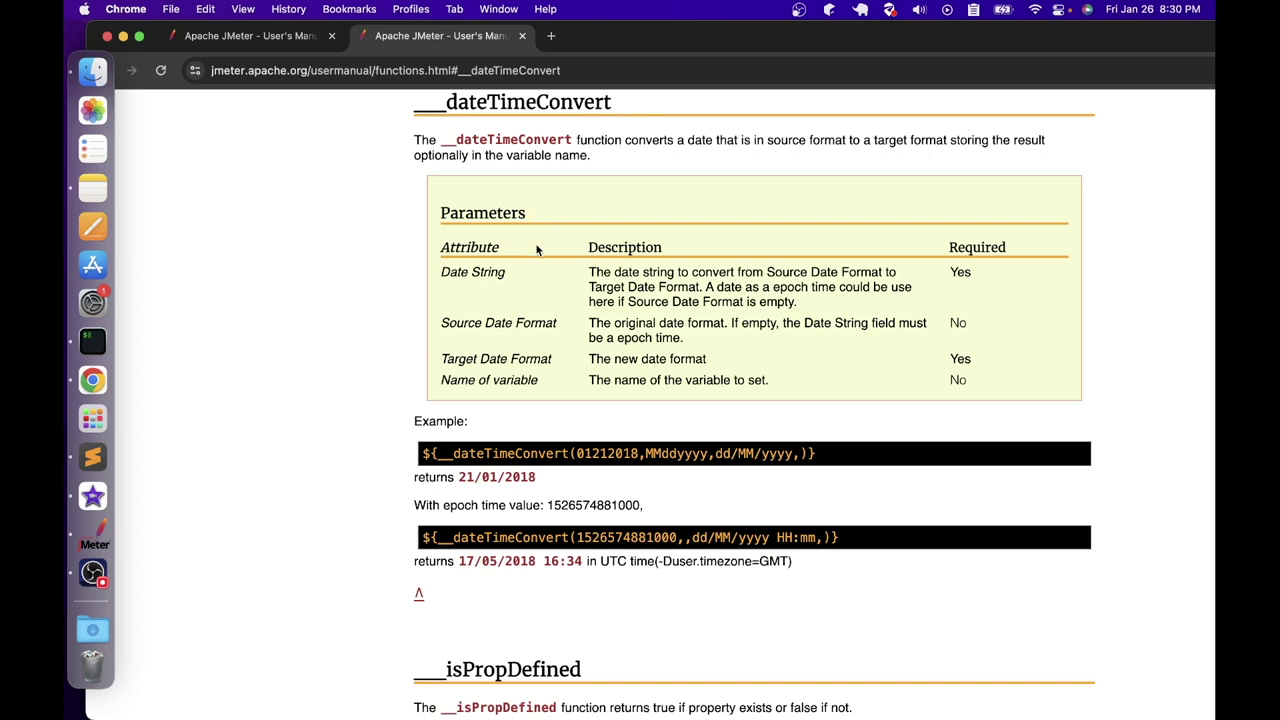
drag(442, 272, 520, 274)
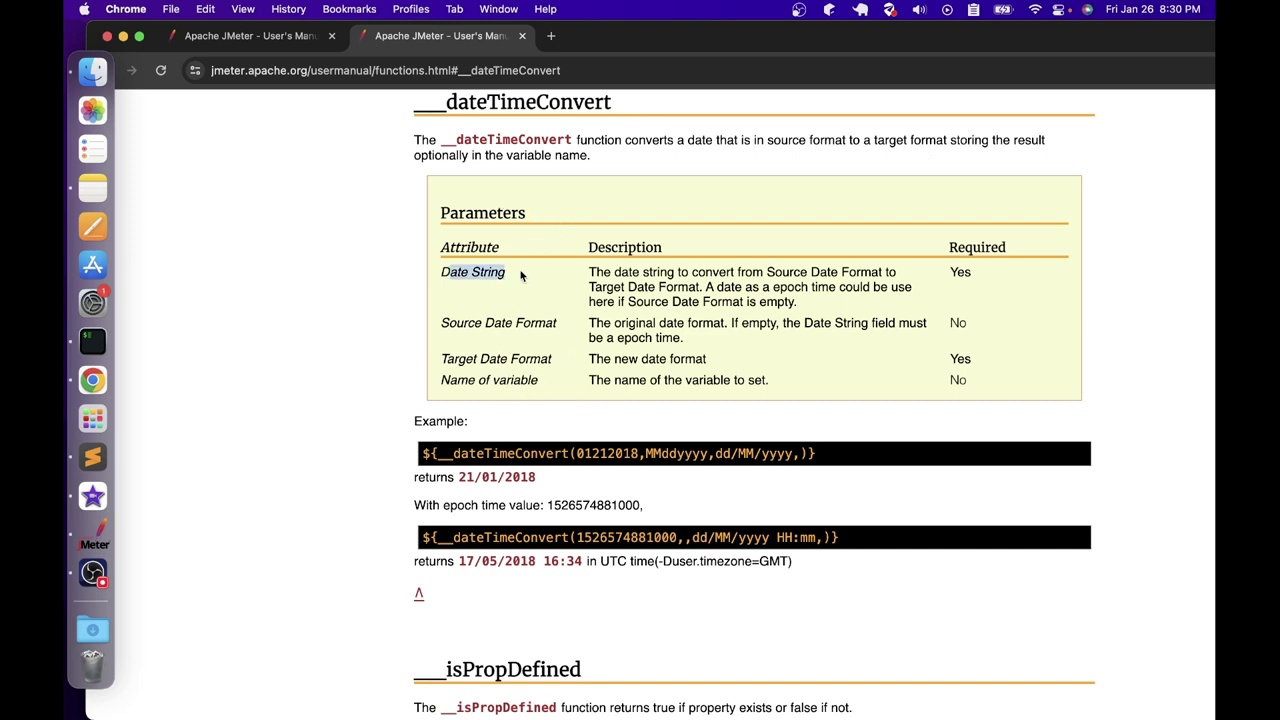
drag(589, 271, 675, 272)
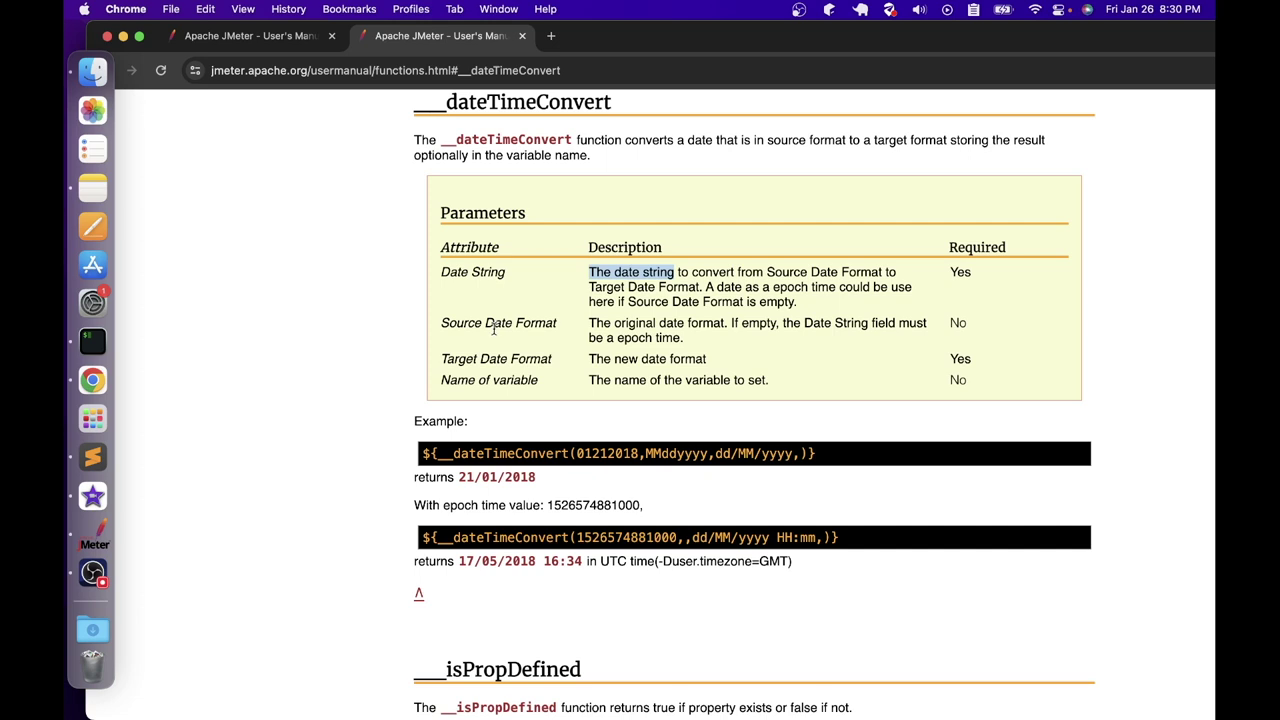
drag(441, 358, 558, 370)
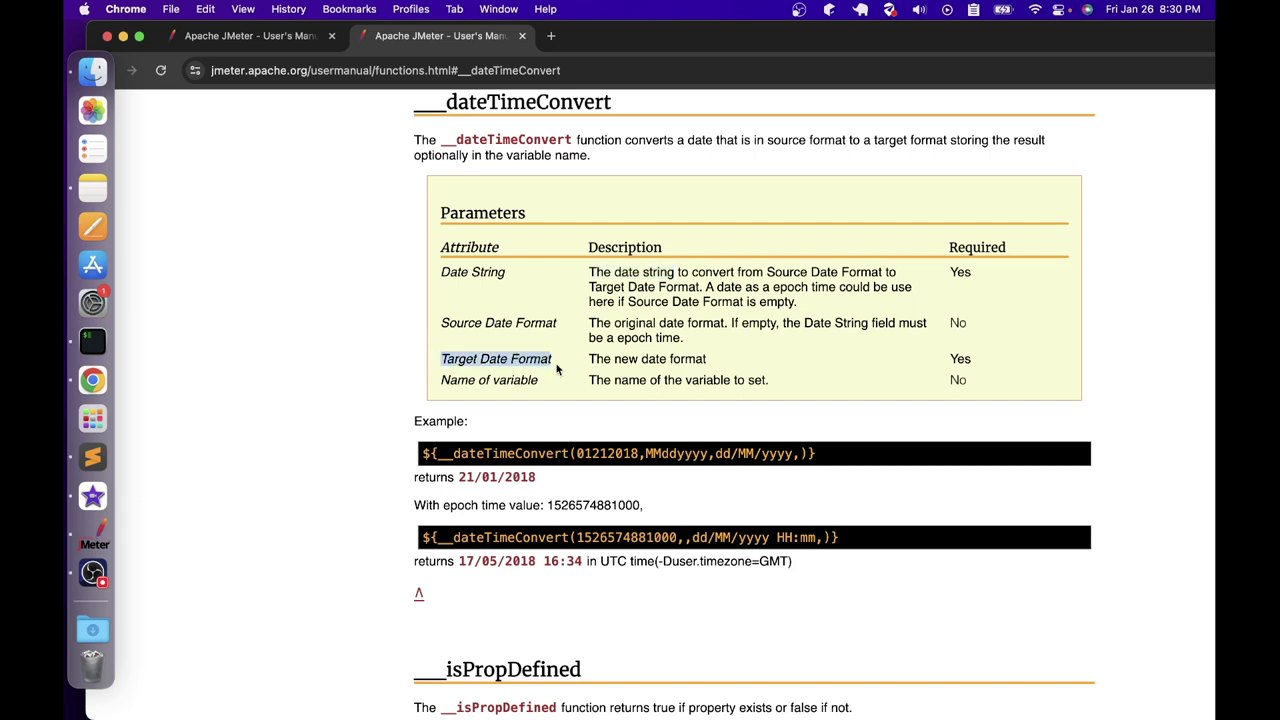
drag(441, 380, 558, 390)
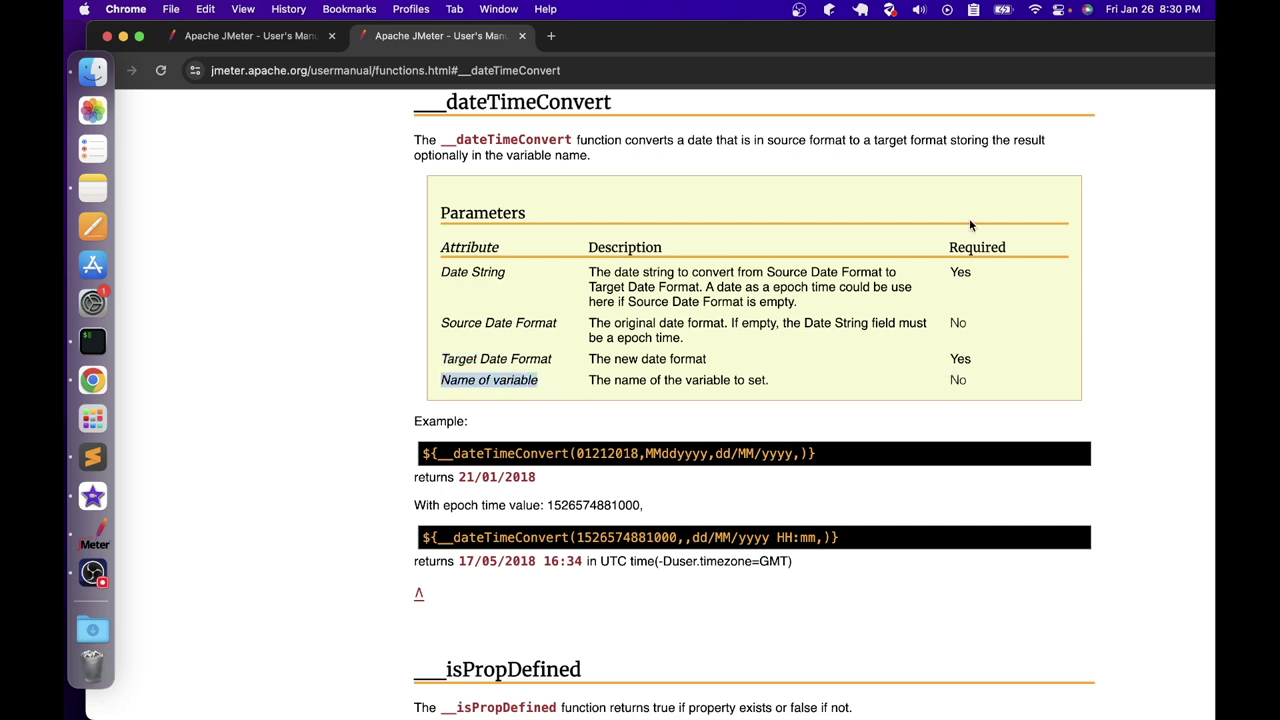
drag(984, 328, 958, 328)
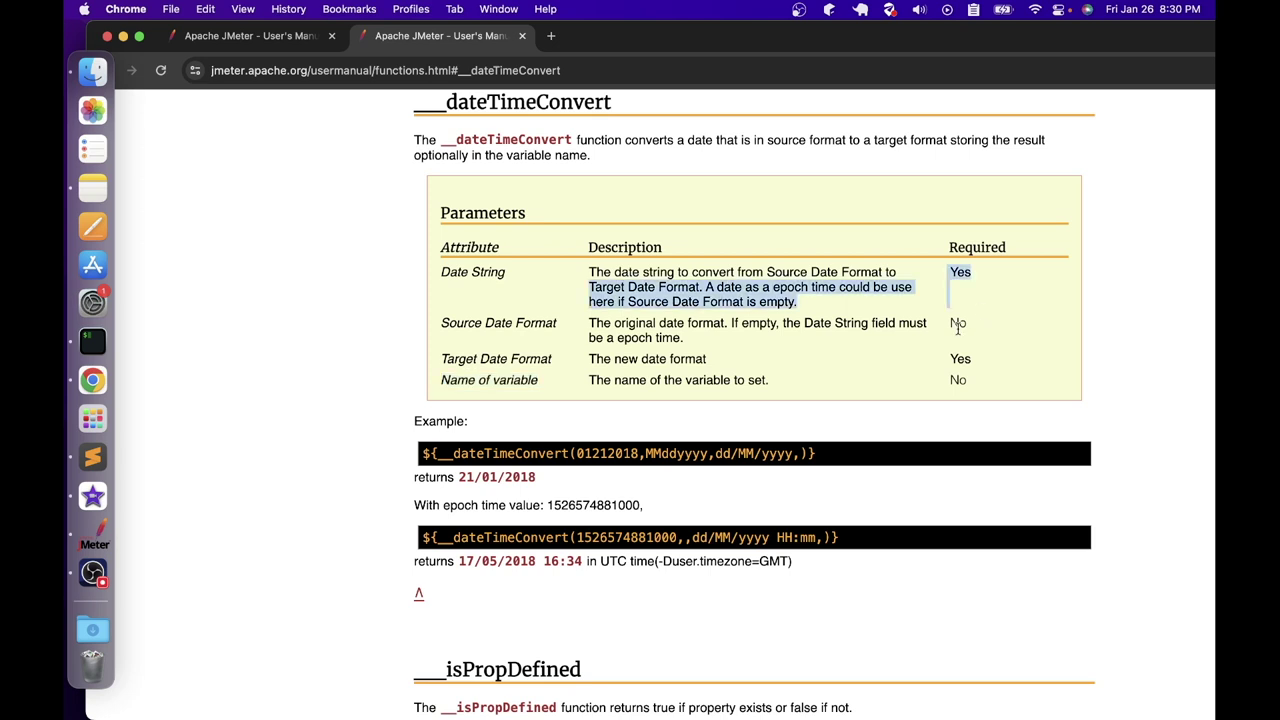
click(957, 322)
double_click(960, 358)
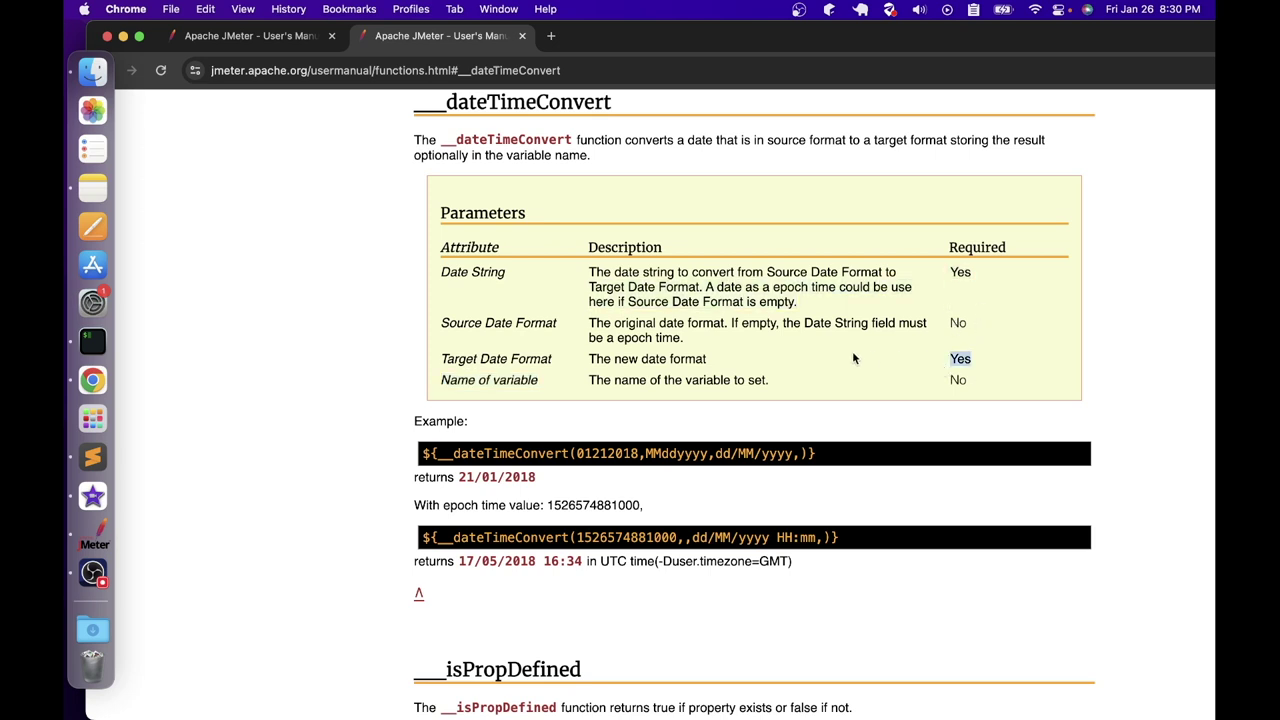
click(619, 293)
key(super+Tab)
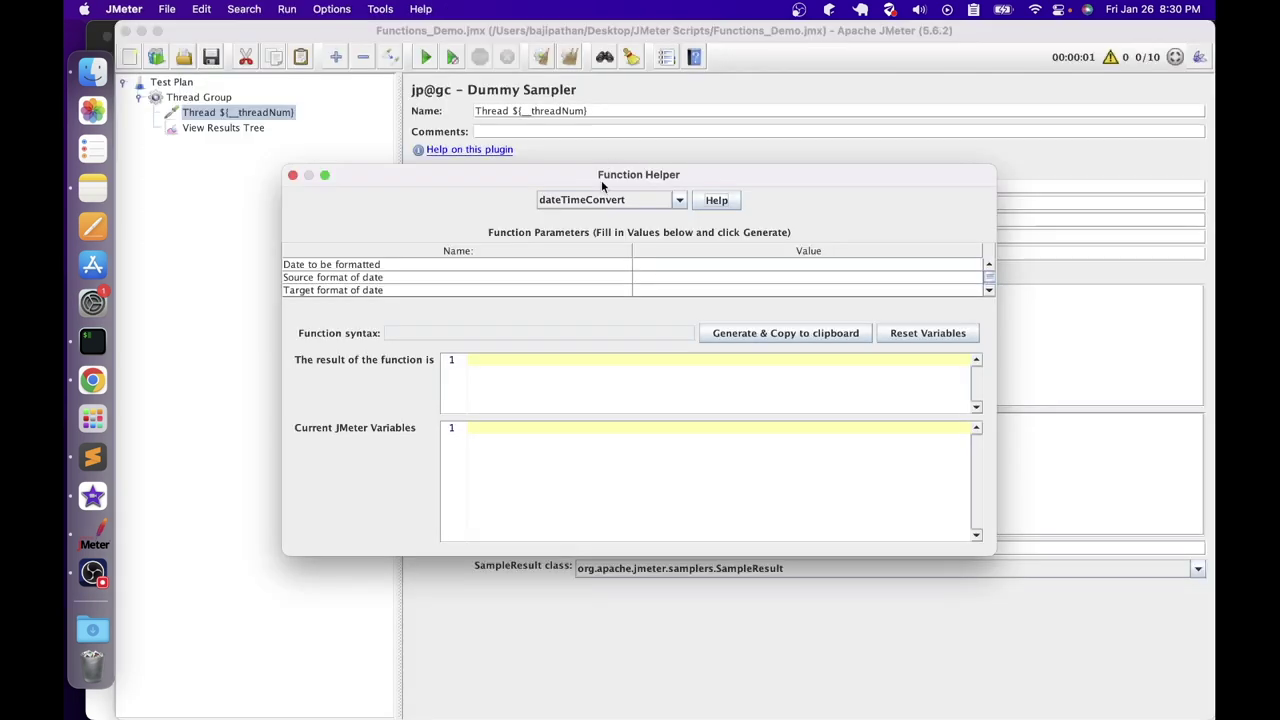
Set dateTimeConvert's date to 01262024, the source format to MMddyyyy and the target format to dd/MM/yyyy
click(664, 265)
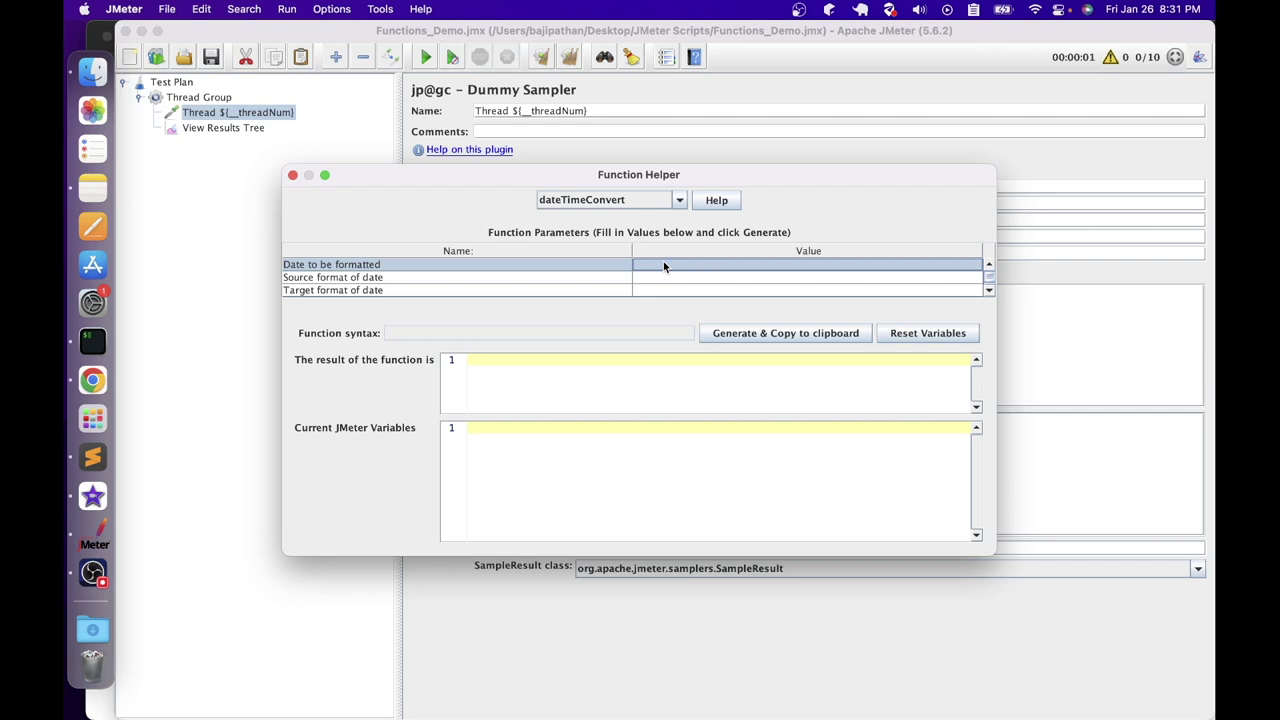
text(01)
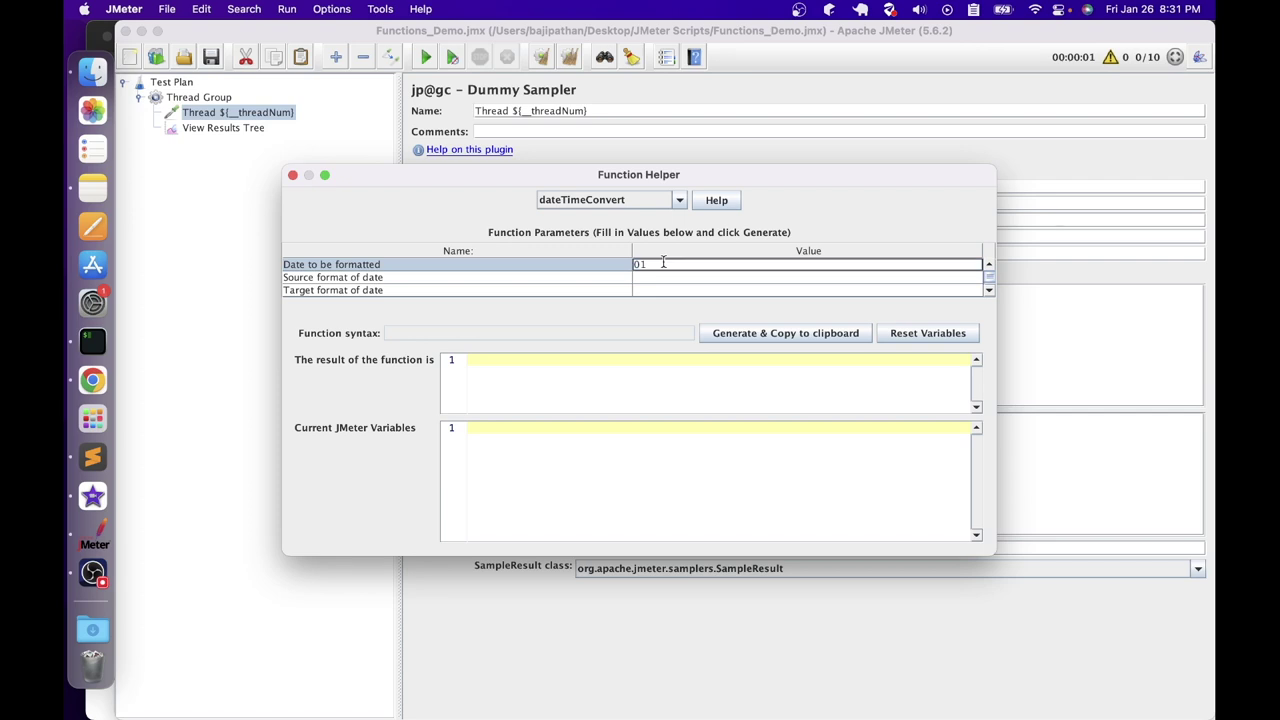
text(262024)
click(668, 280)
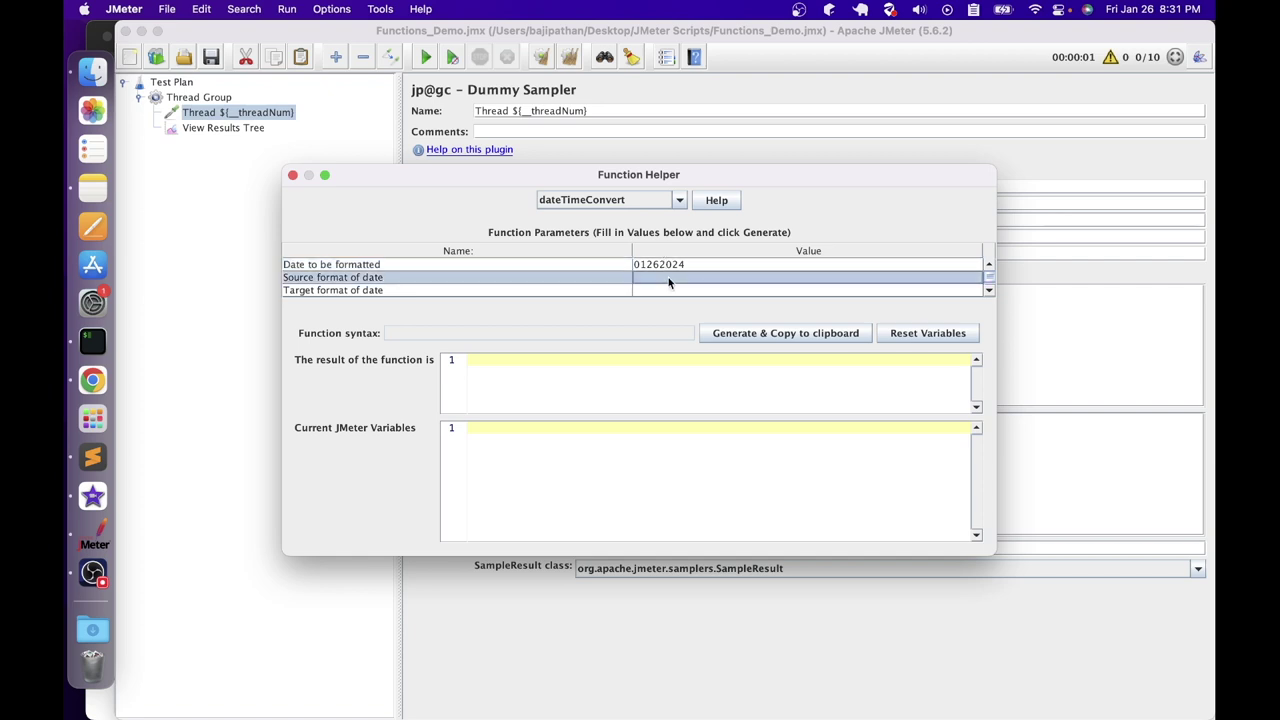
text(MMdd)
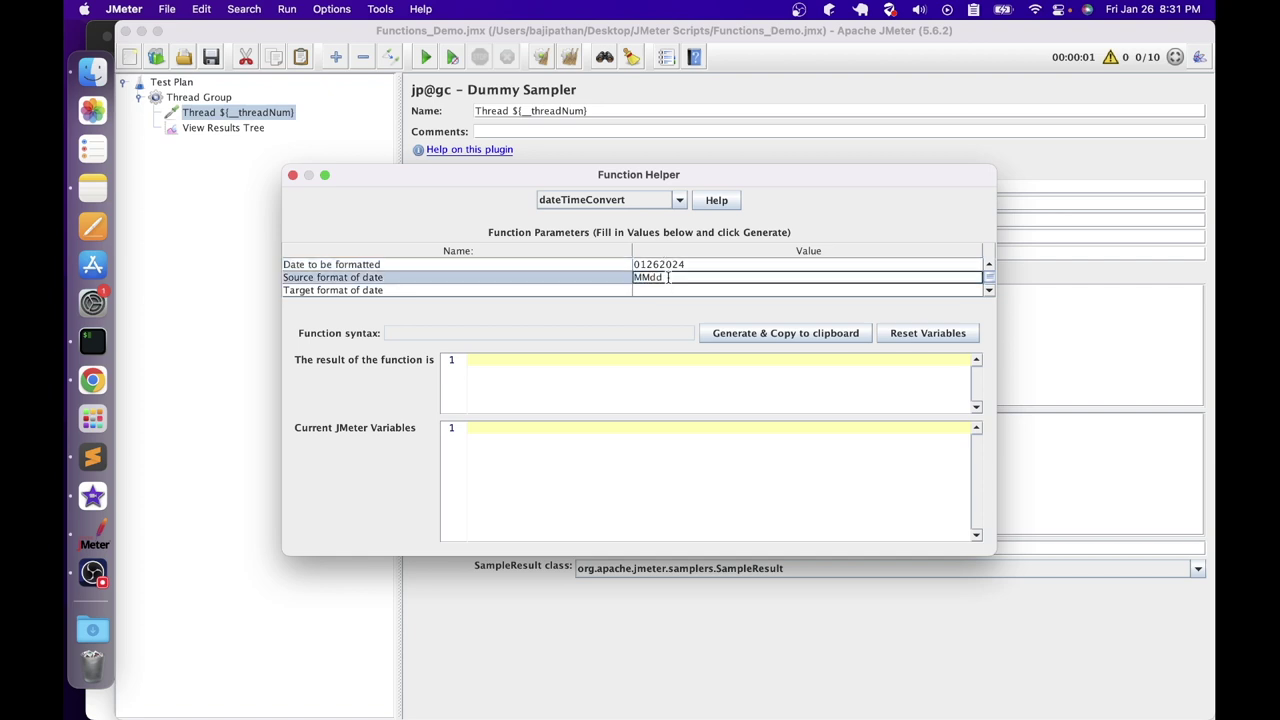
text(yyyy)
click(673, 291)
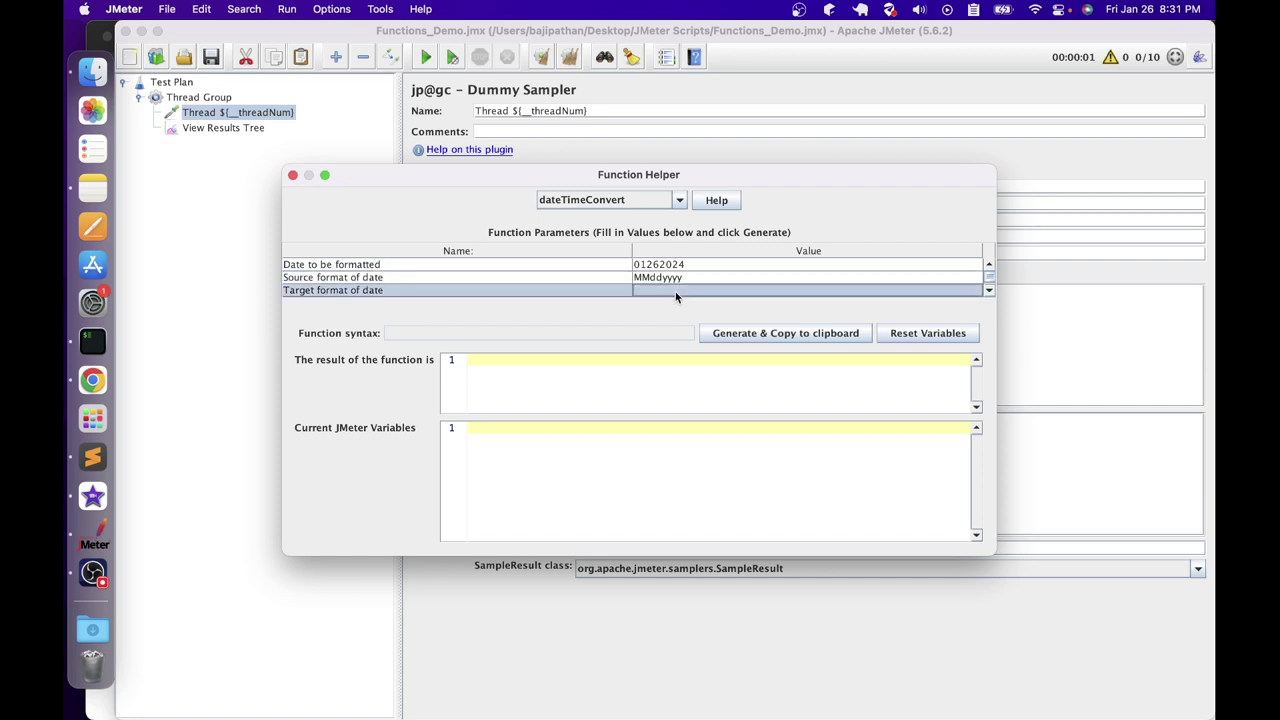
text(dd)
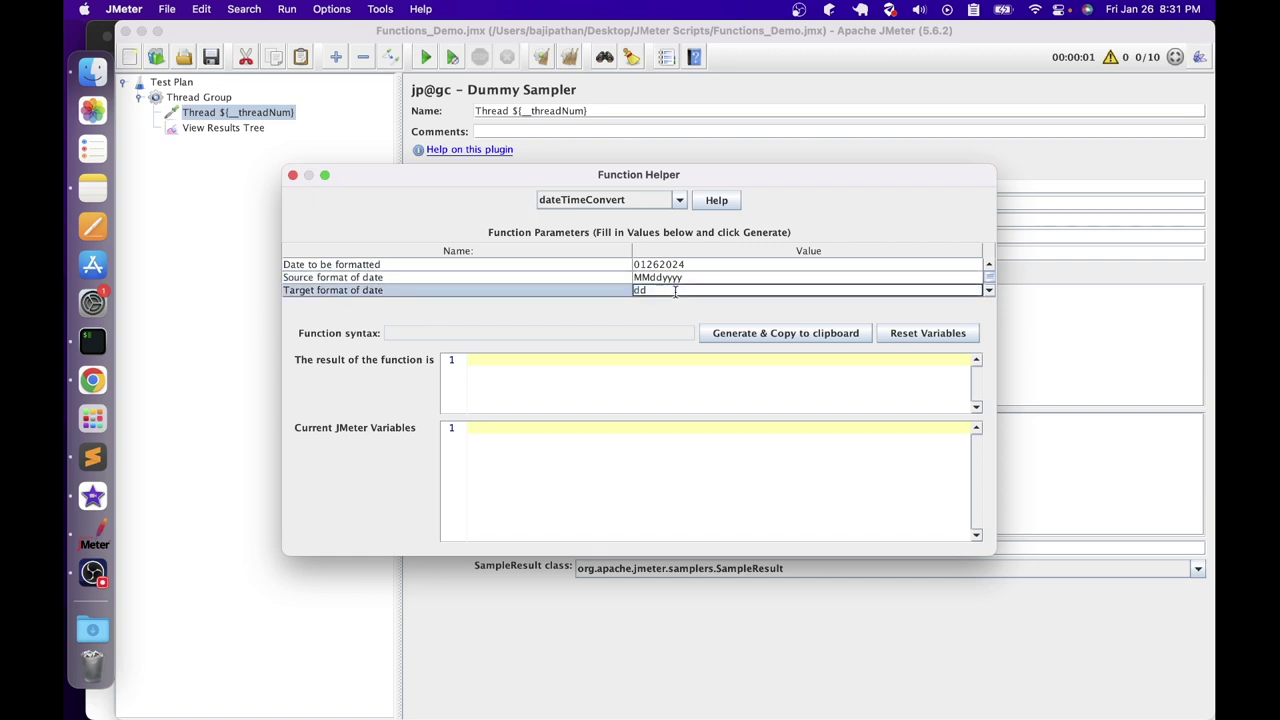
text(/MM/yyyy)
Generate the dateTimeConvert function, copy its syntax and inspect the converted date
click(758, 332)
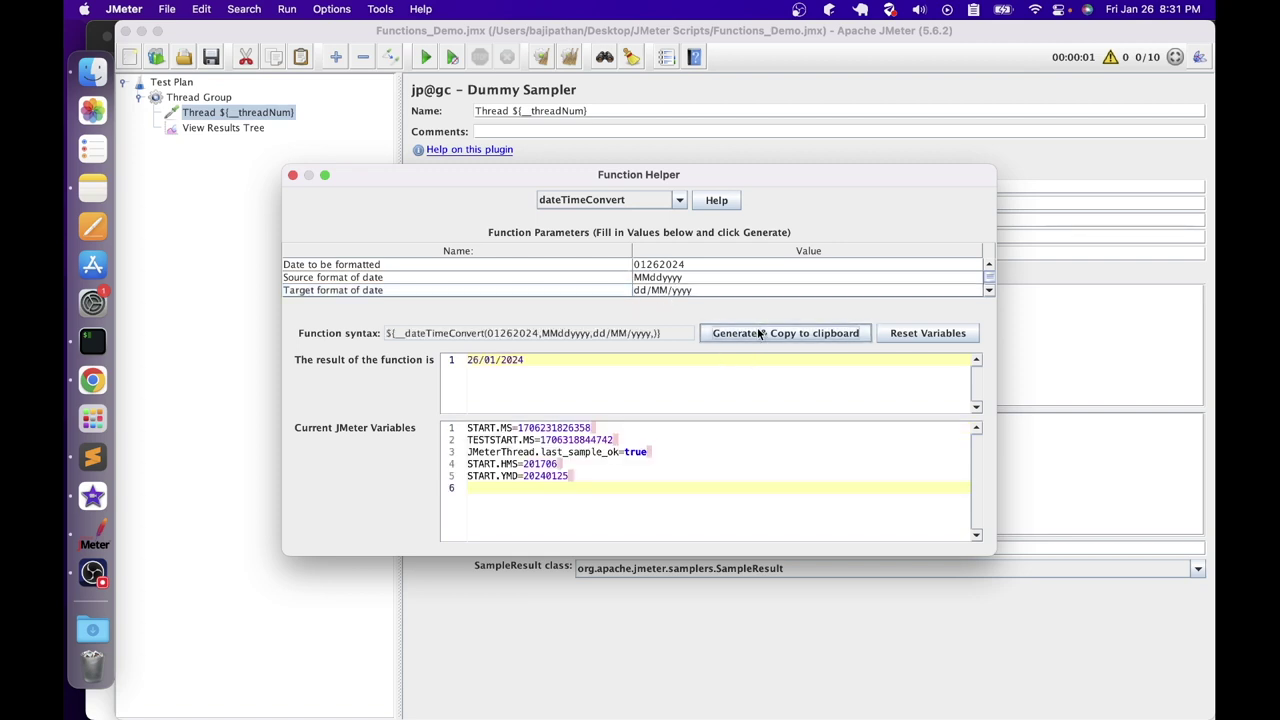
drag(669, 333, 370, 333)
key(super+c)
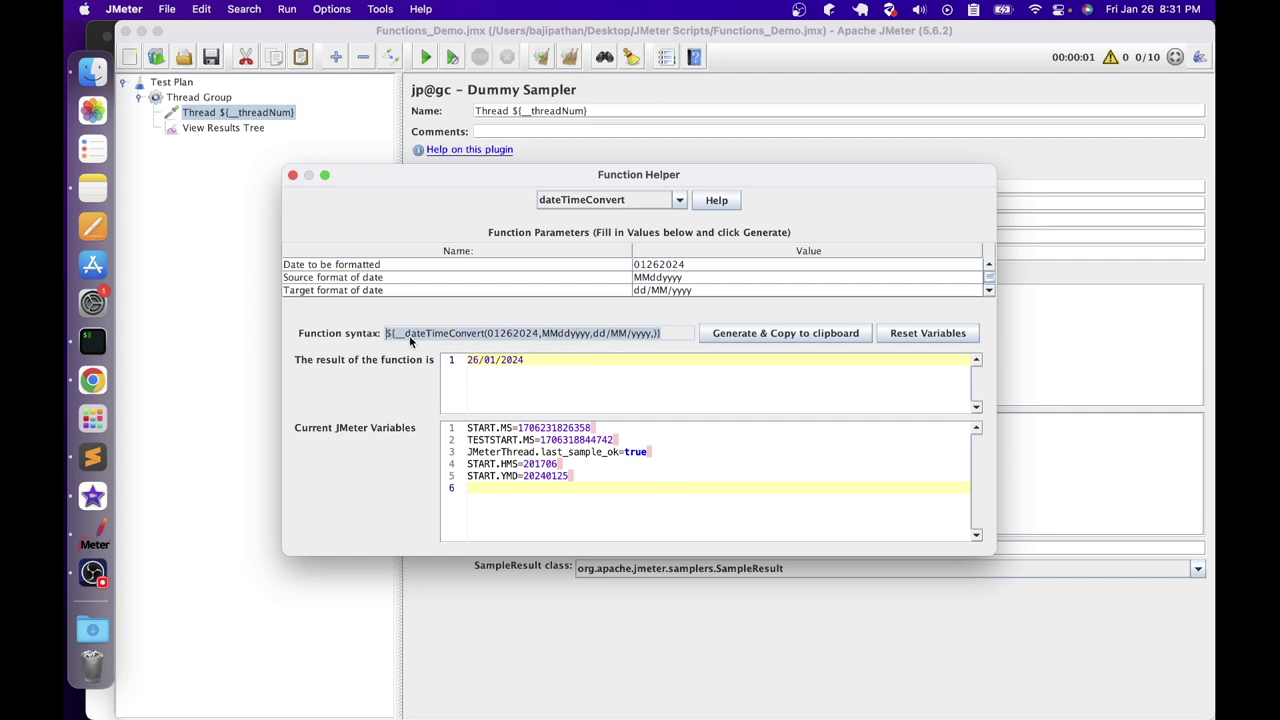
drag(532, 359, 463, 360)
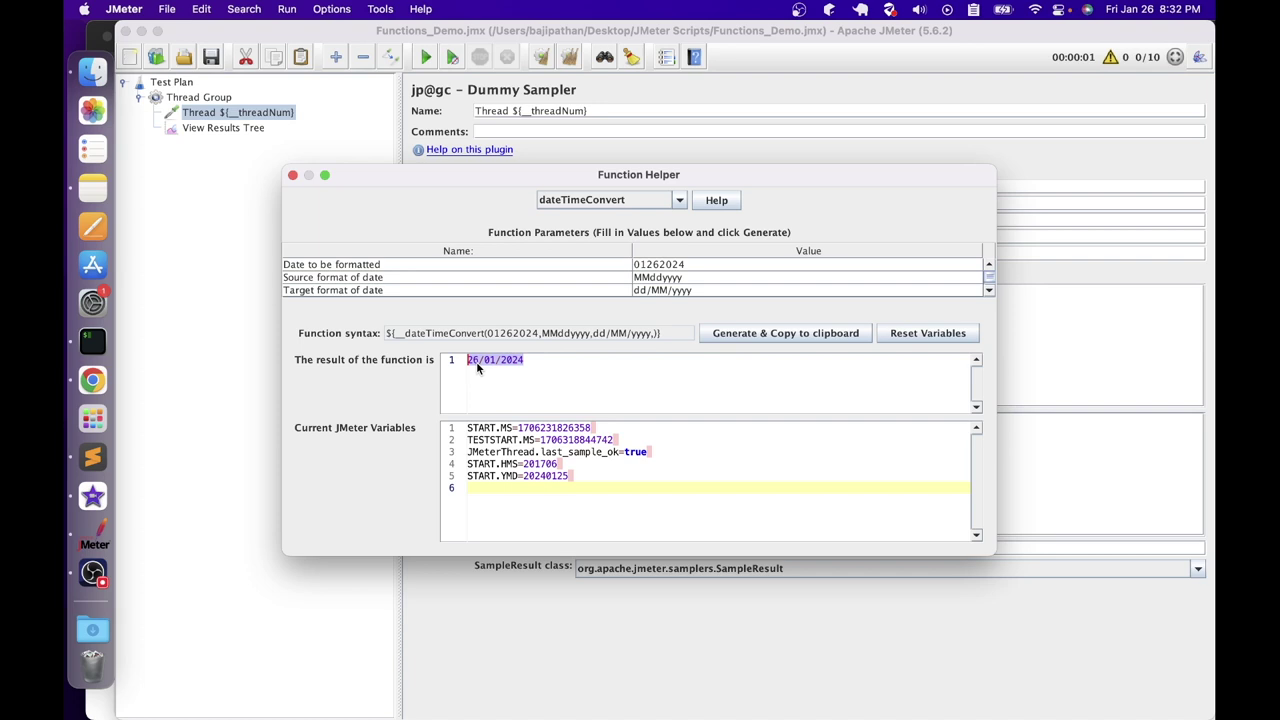
click(482, 361)
drag(467, 360, 484, 361)
key(End)
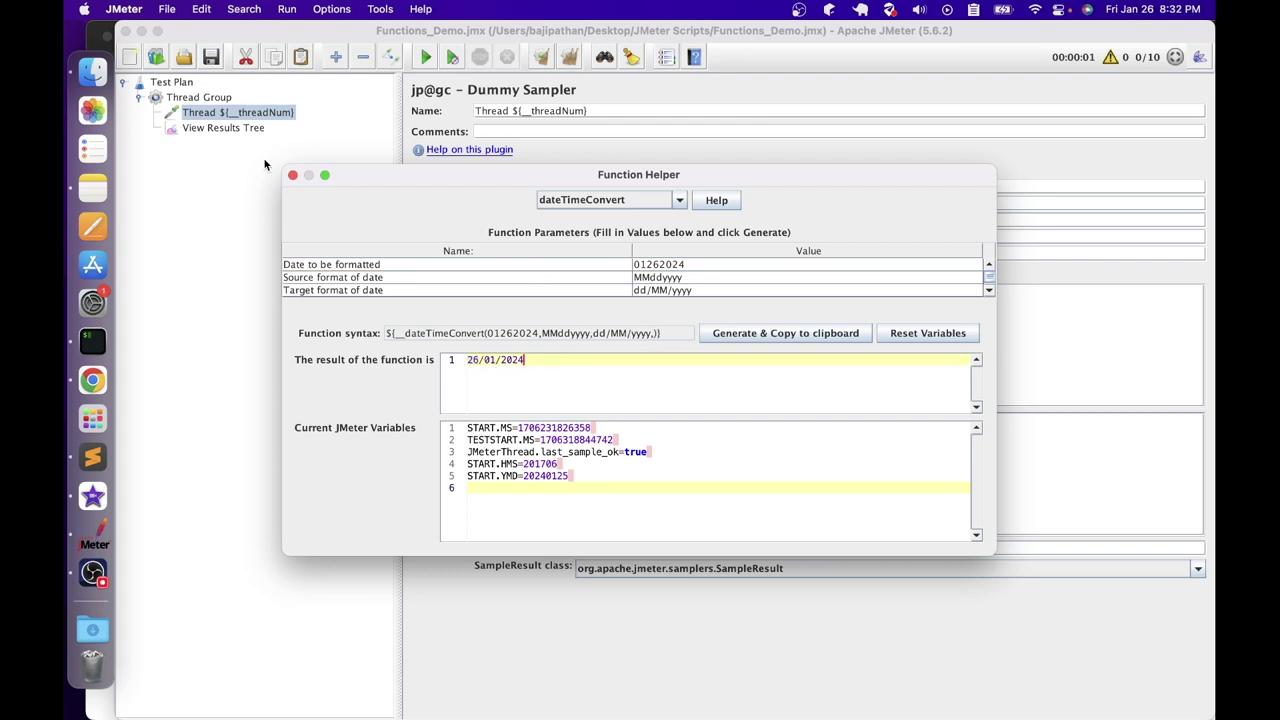
Add a "Date:" line with the copied dateTimeConvert function to the Dummy Sampler's Request Data and run the test
key(Escape)
key(super+v)
click(425, 57)
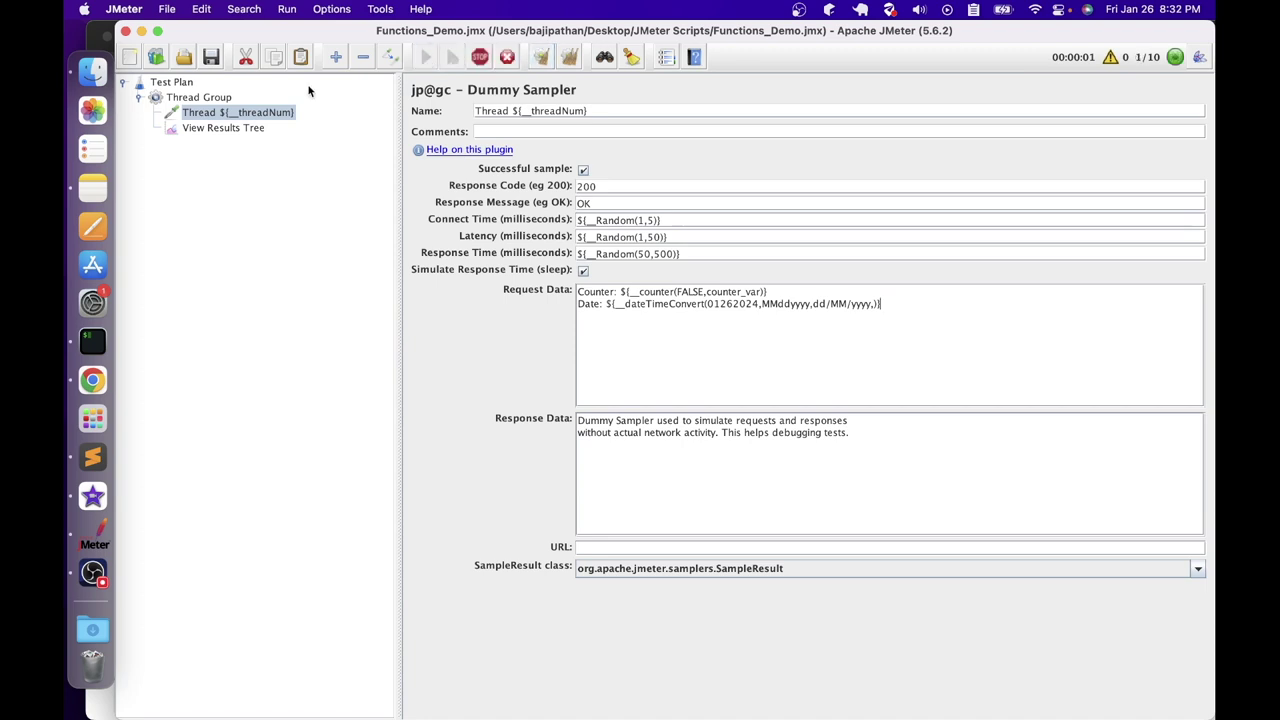
Compare the date in several samples' request bodies with the dateTimeConvert call in the Dummy Sampler
click(235, 129)
click(476, 256)
drag(705, 312, 645, 312)
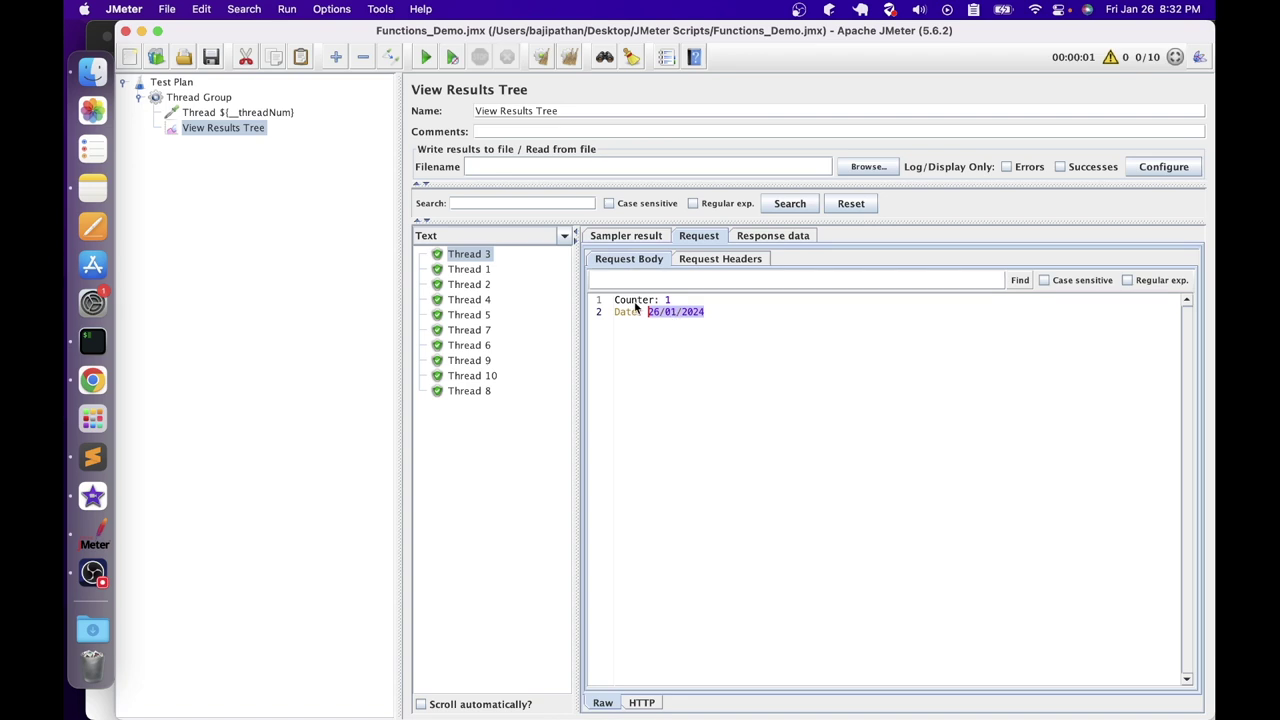
click(474, 272)
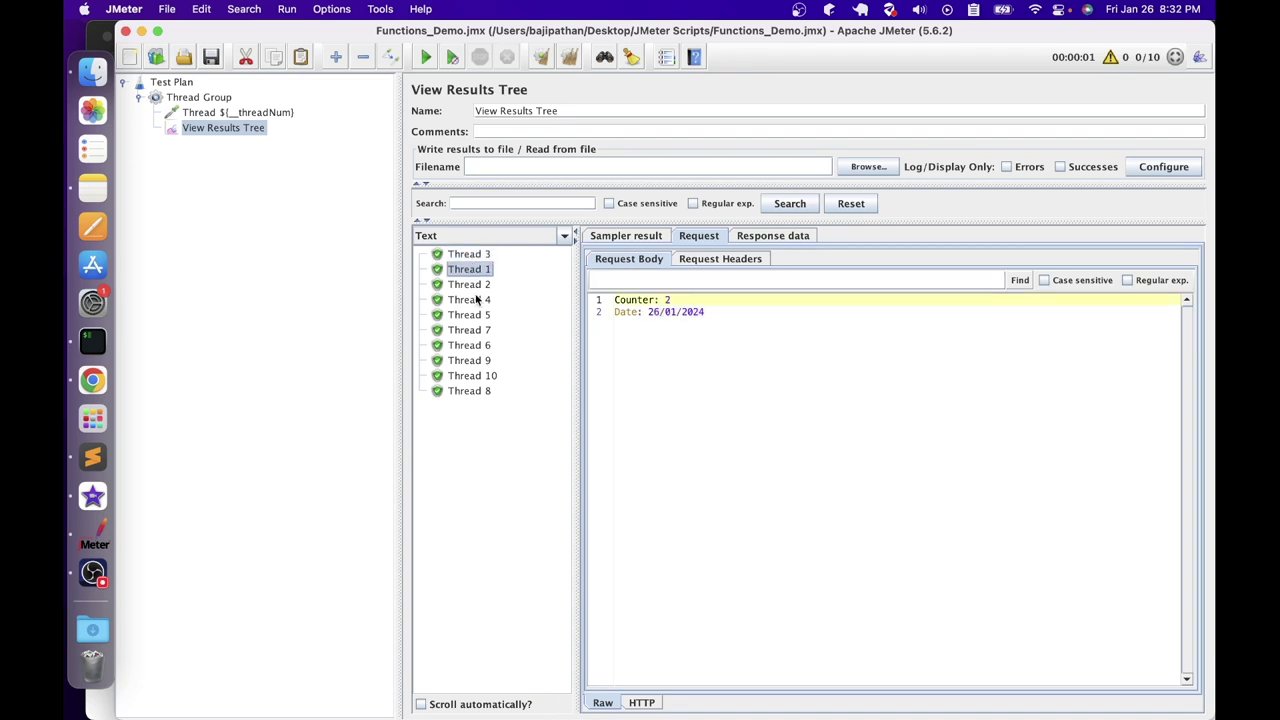
click(474, 315)
click(240, 113)
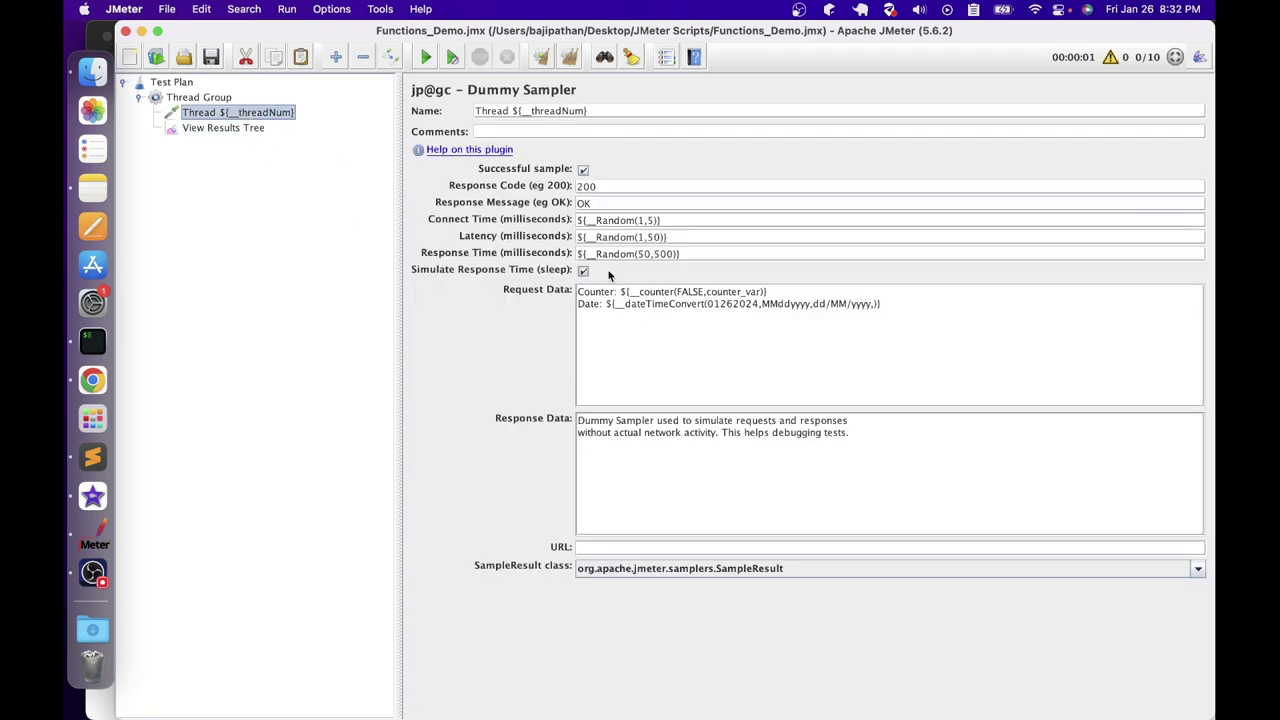
drag(707, 304, 755, 307)
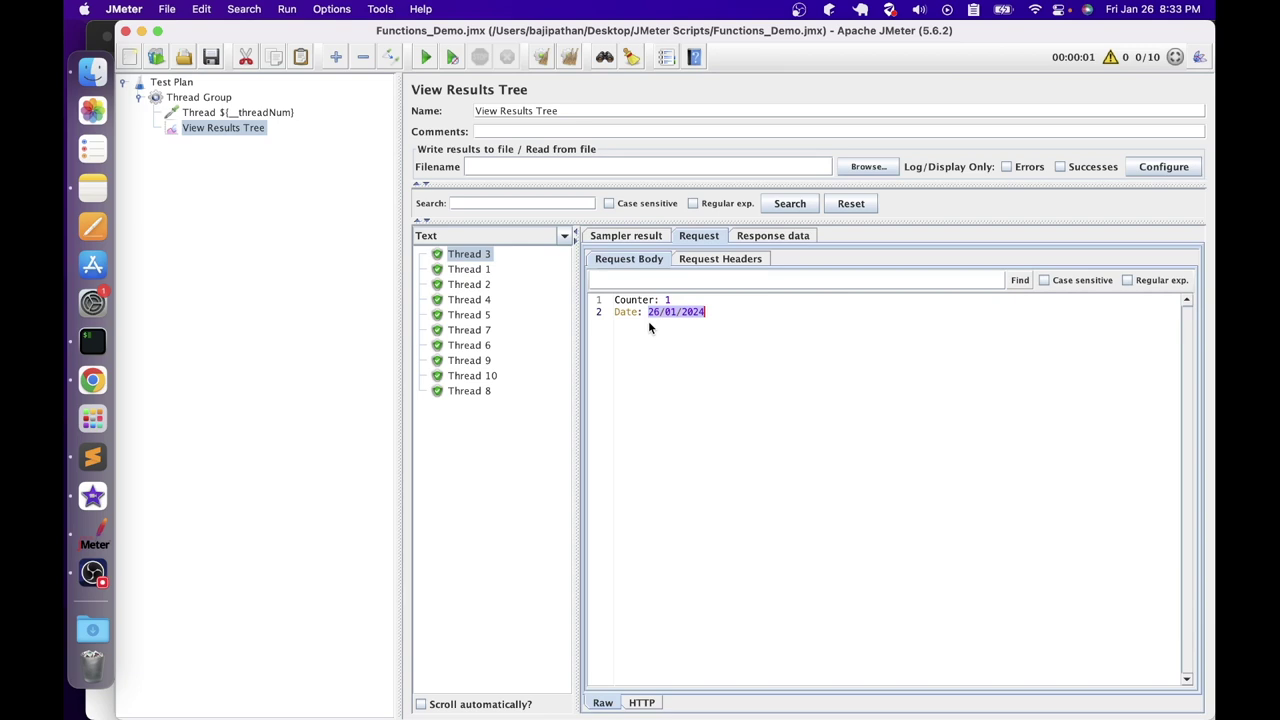
click(648, 320)
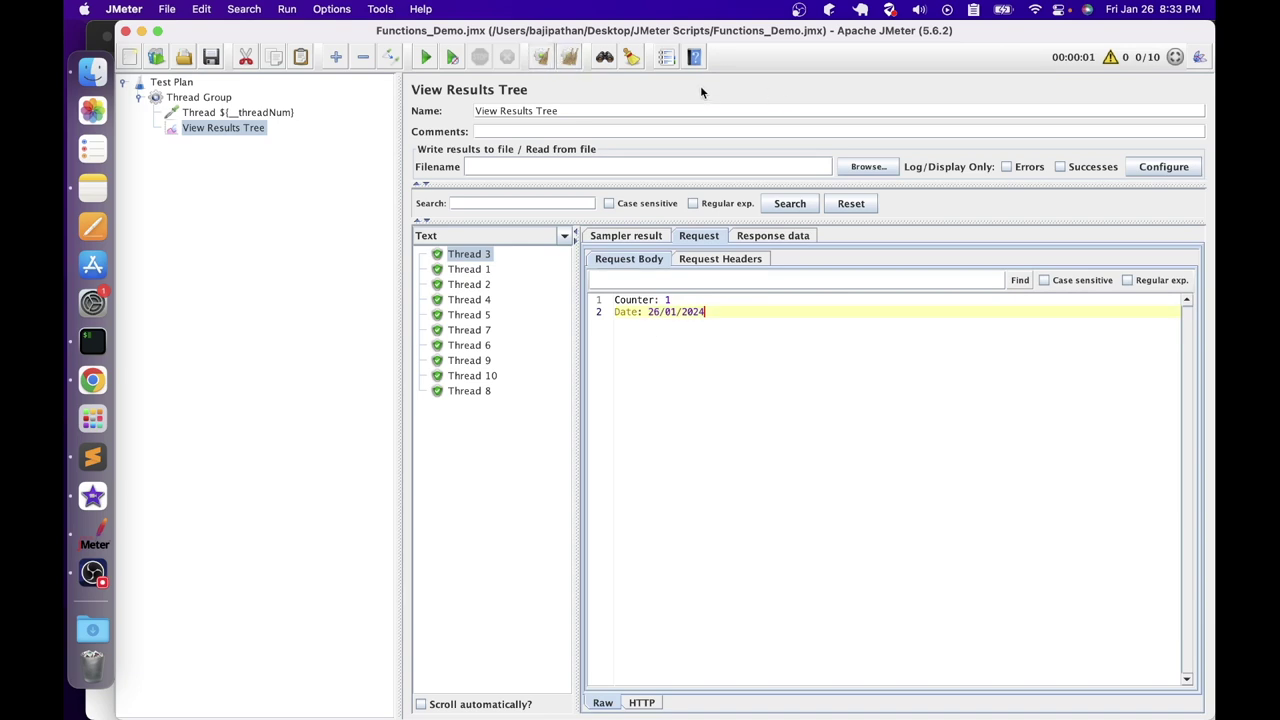
Open the Function Helper and choose the Random function
key(super+F1)
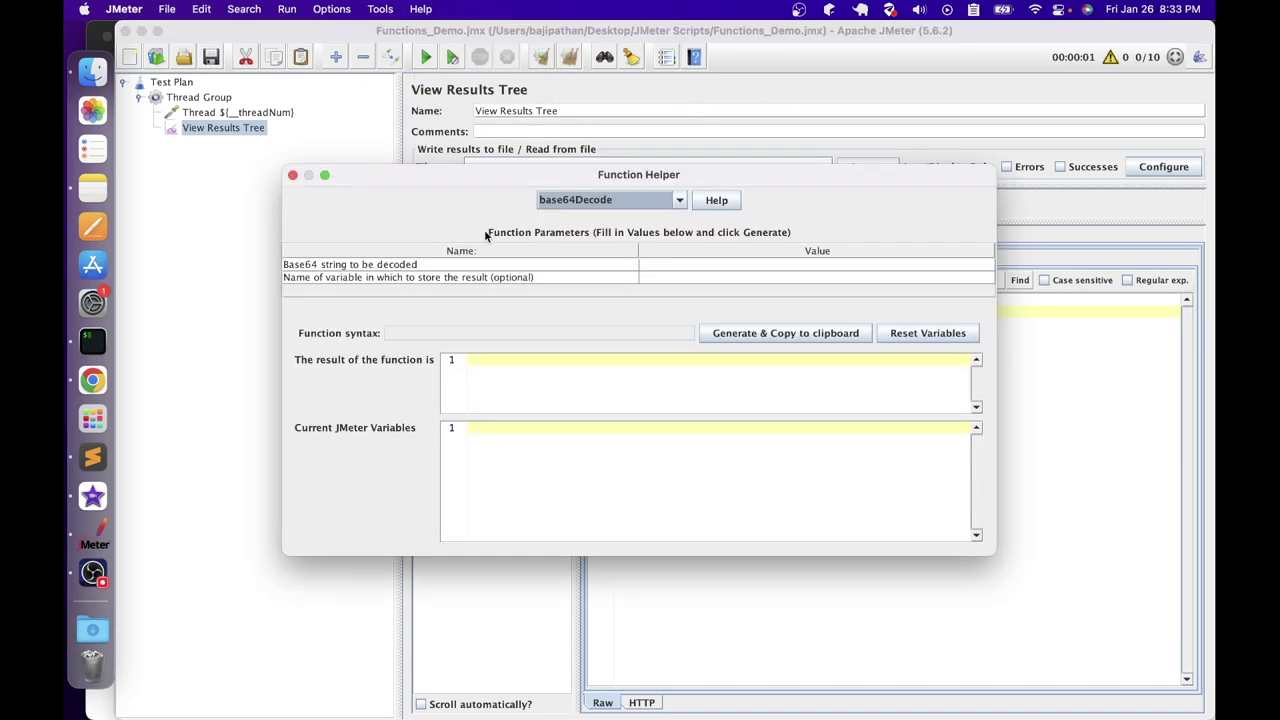
click(600, 199)
key(r)
key(Return)
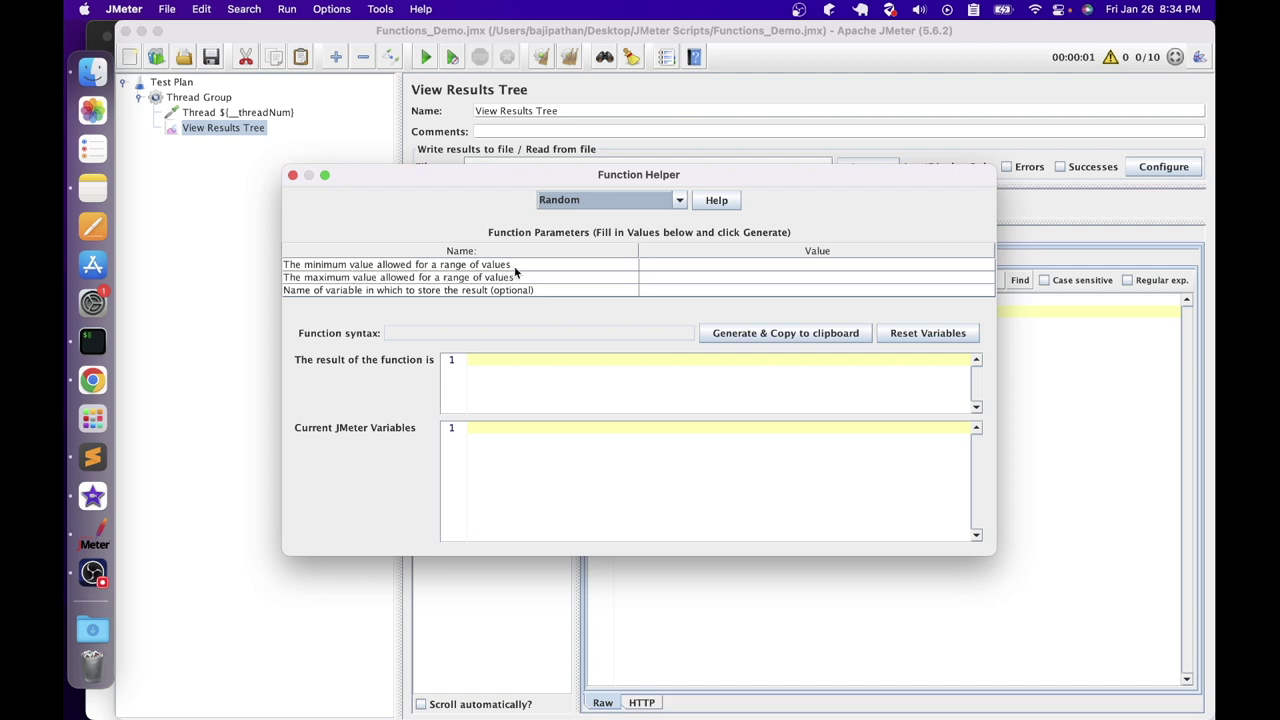
Set the Random function's minimum to 10, its maximum to 100 and its result variable name to randNum
click(685, 264)
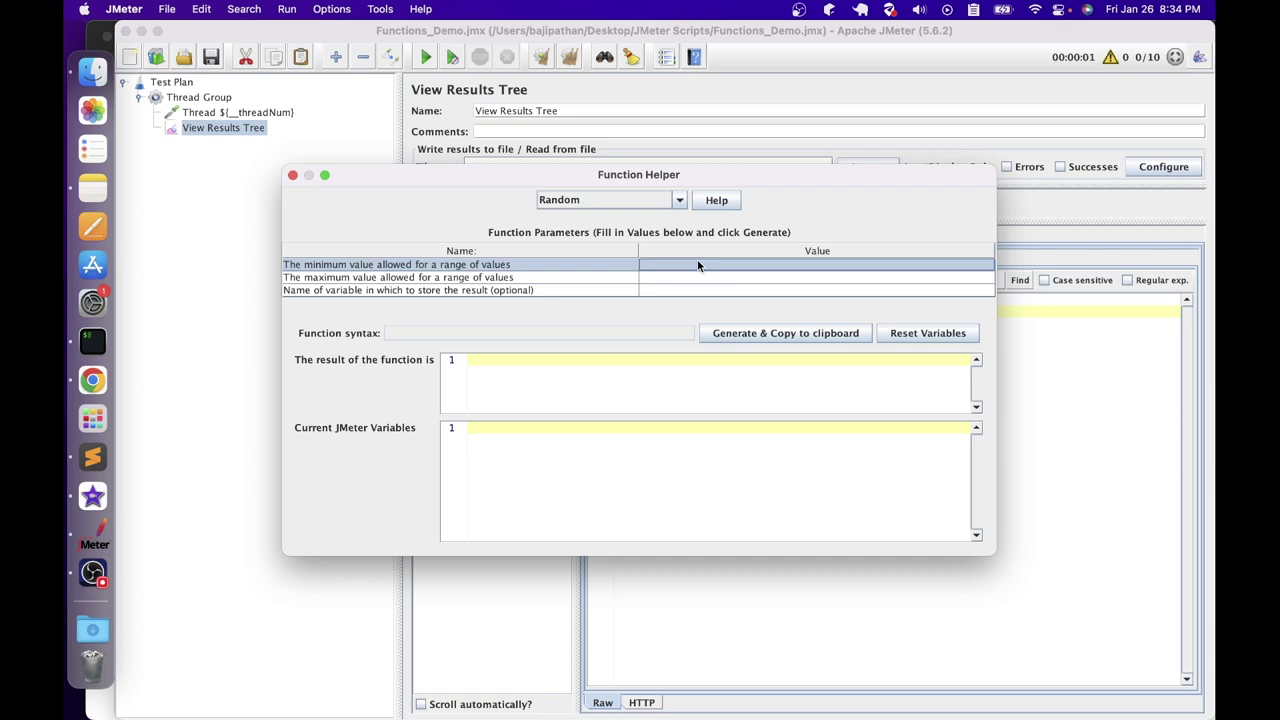
double_click(697, 264)
text(10)
key(Return)
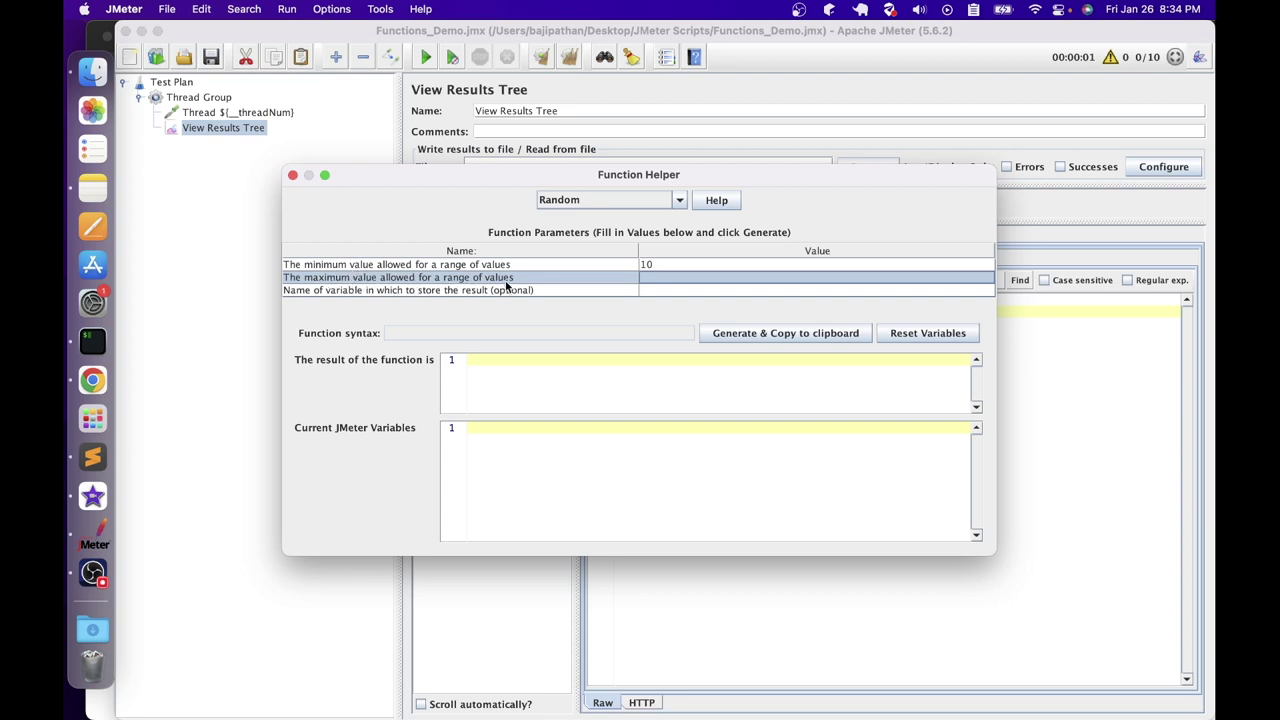
double_click(703, 280)
text(100)
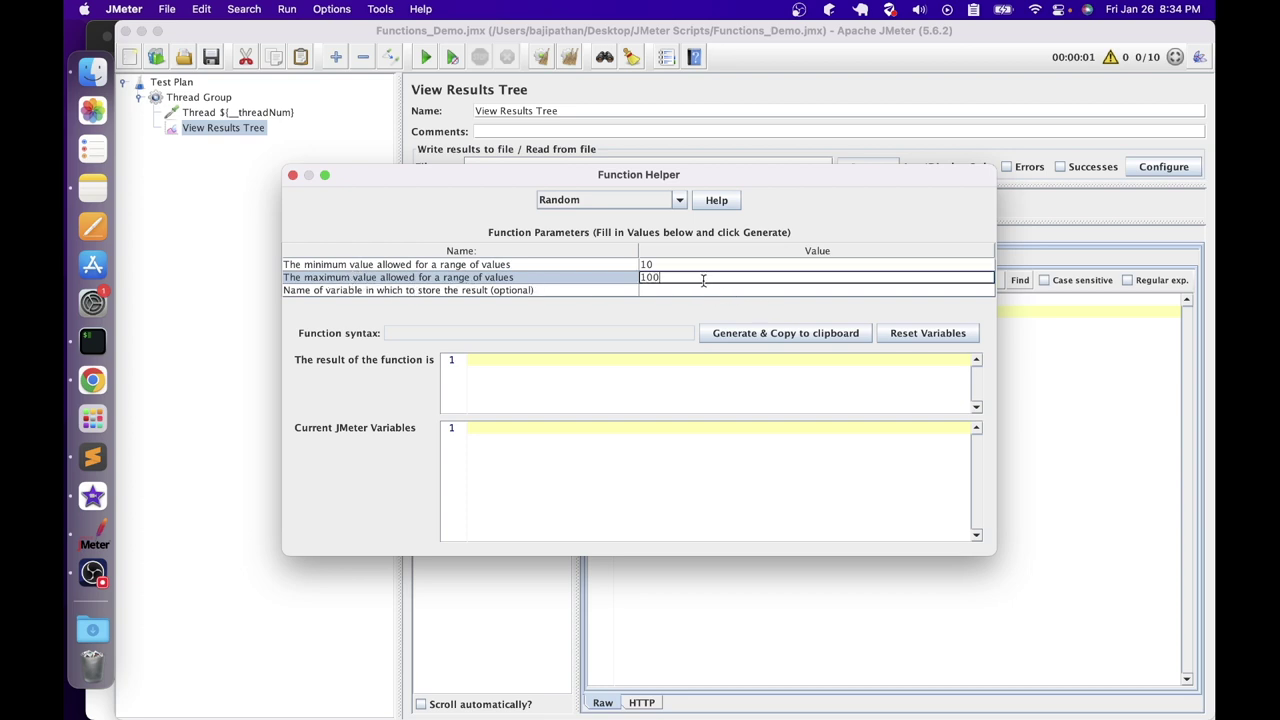
key(Return)
double_click(684, 289)
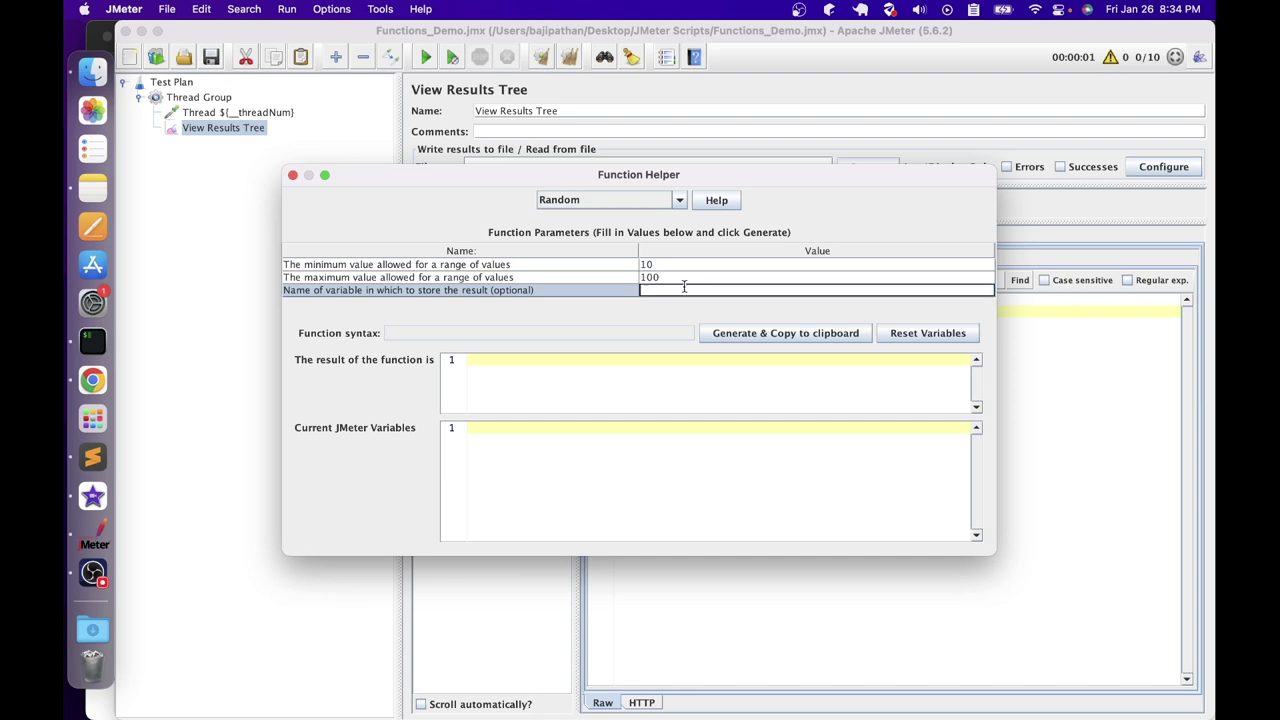
text(randNum)
Generate and copy the Random function, then regenerate it to compare the results
click(740, 336)
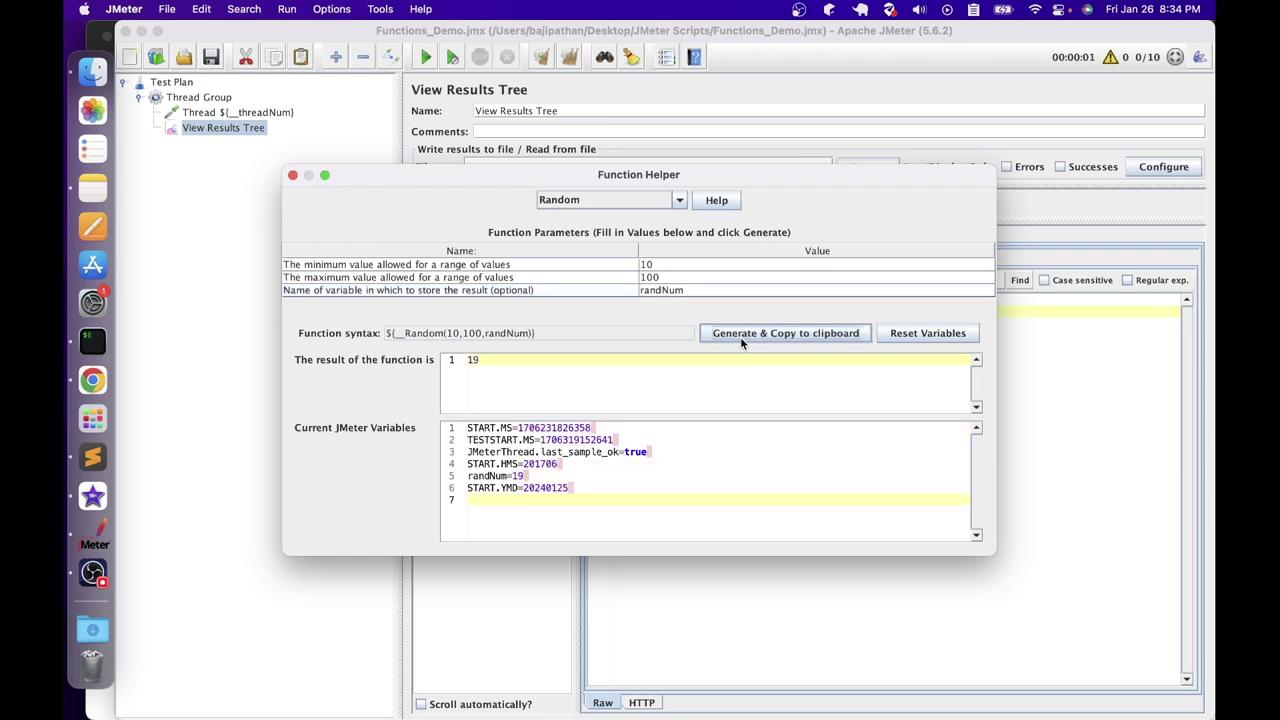
drag(572, 340, 384, 334)
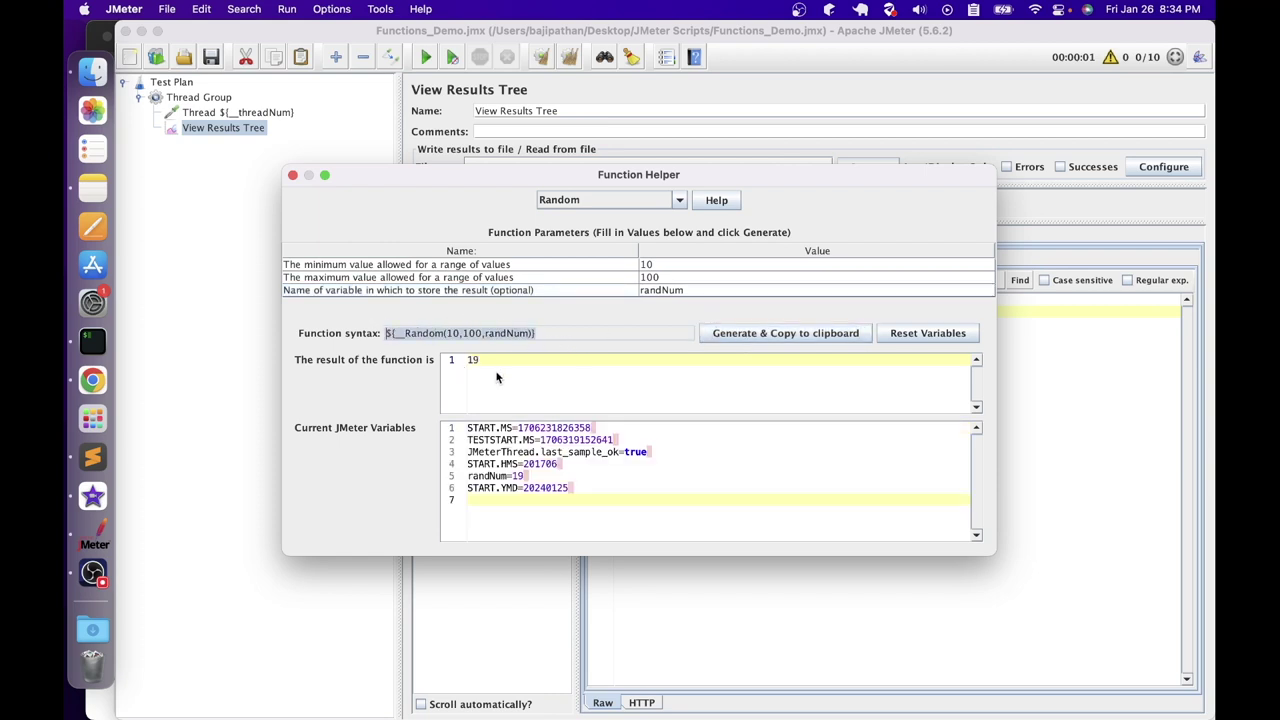
drag(497, 377, 466, 373)
click(752, 334)
click(690, 335)
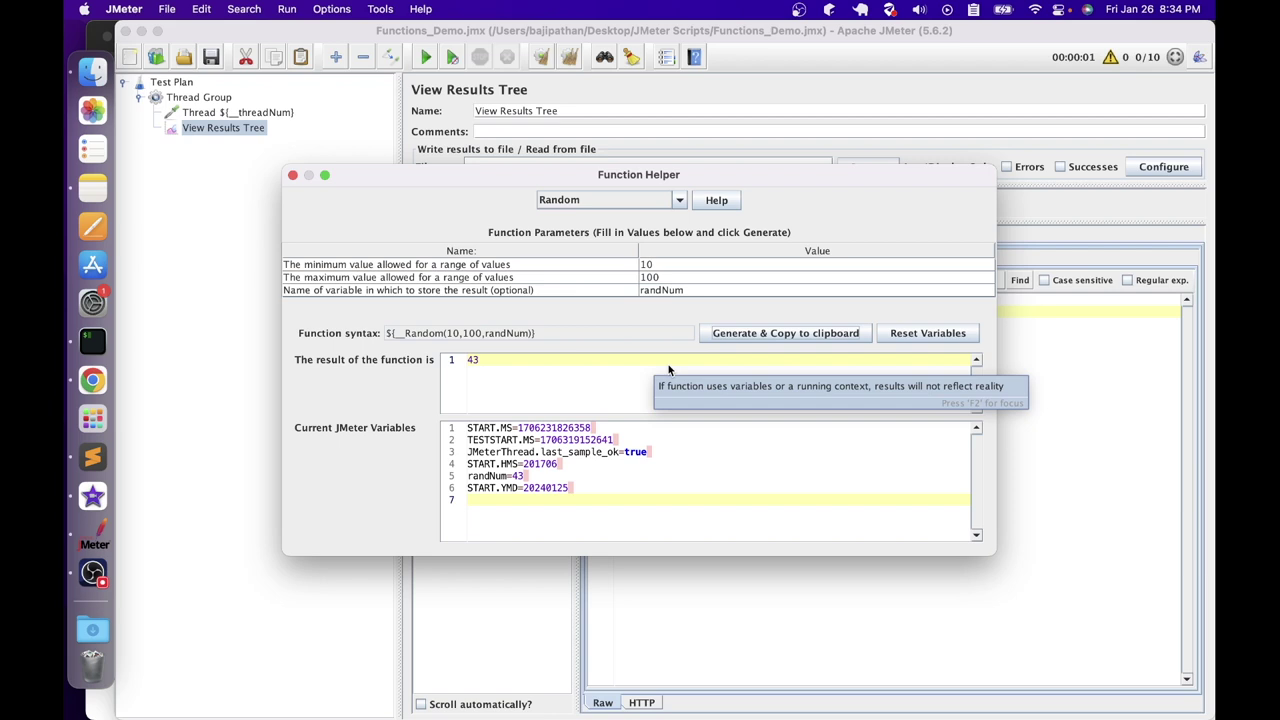
Add the line "Random Number: ${__Random(10,100,randNum)}" below the date in the Dummy Sampler's Request Data
click(163, 272)
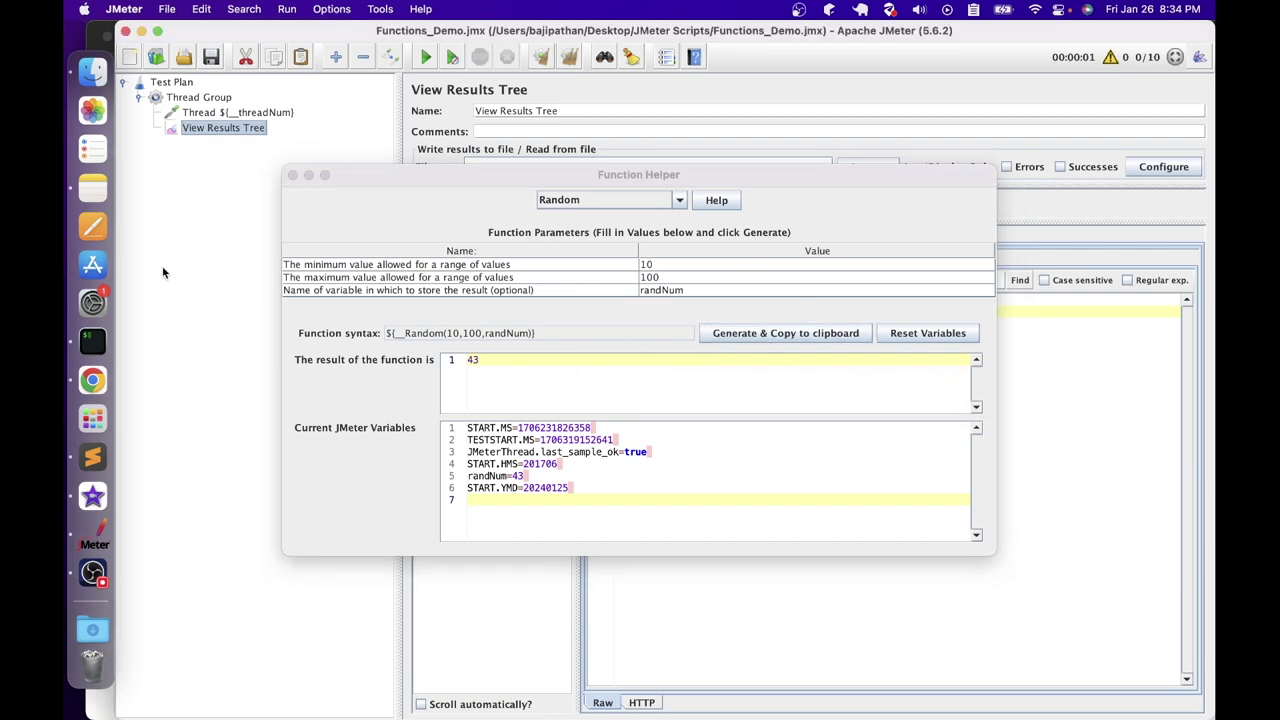
click(274, 121)
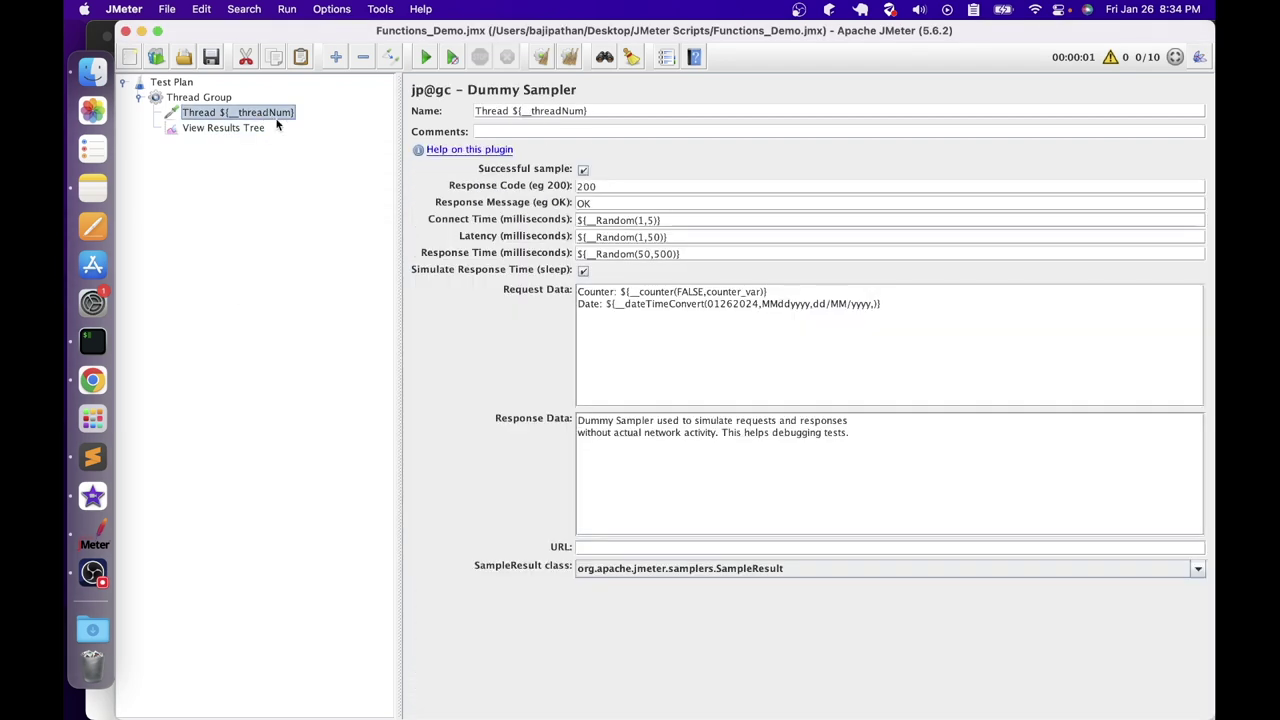
click(900, 312)
text(Random Number:)
key(super+v)
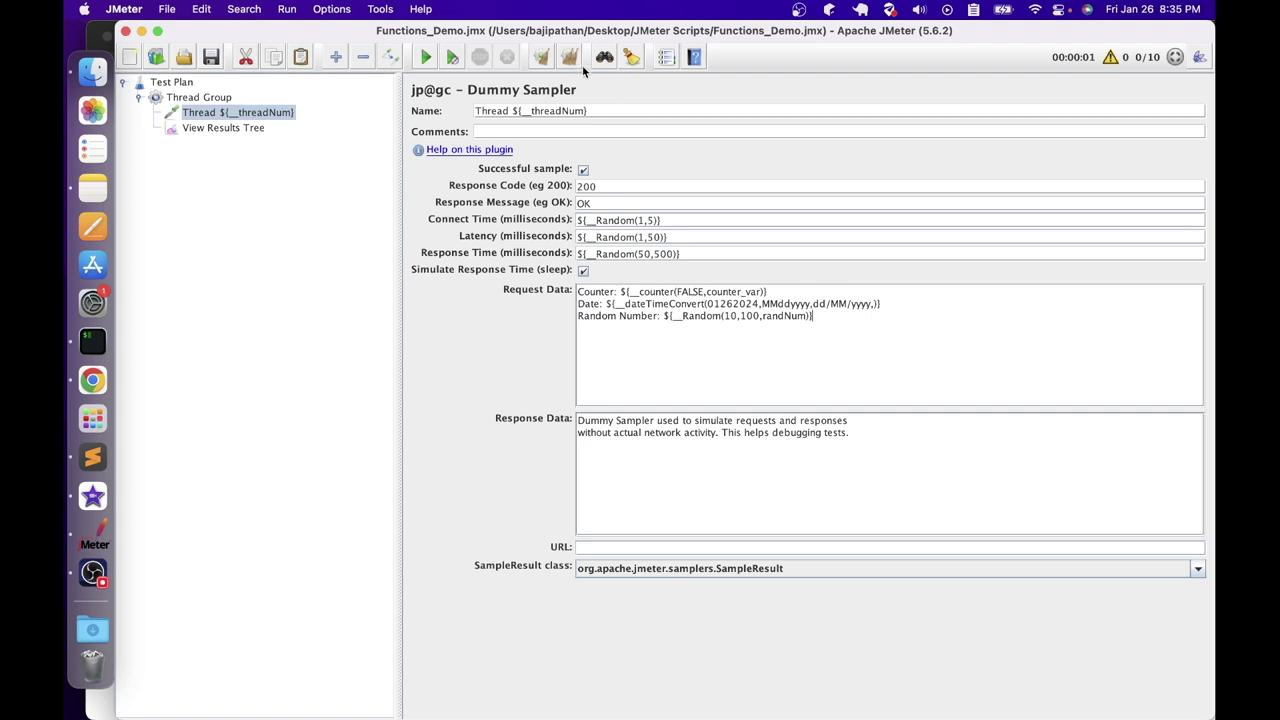
Run the test and check the random number in the request bodies of the first four samples
click(425, 57)
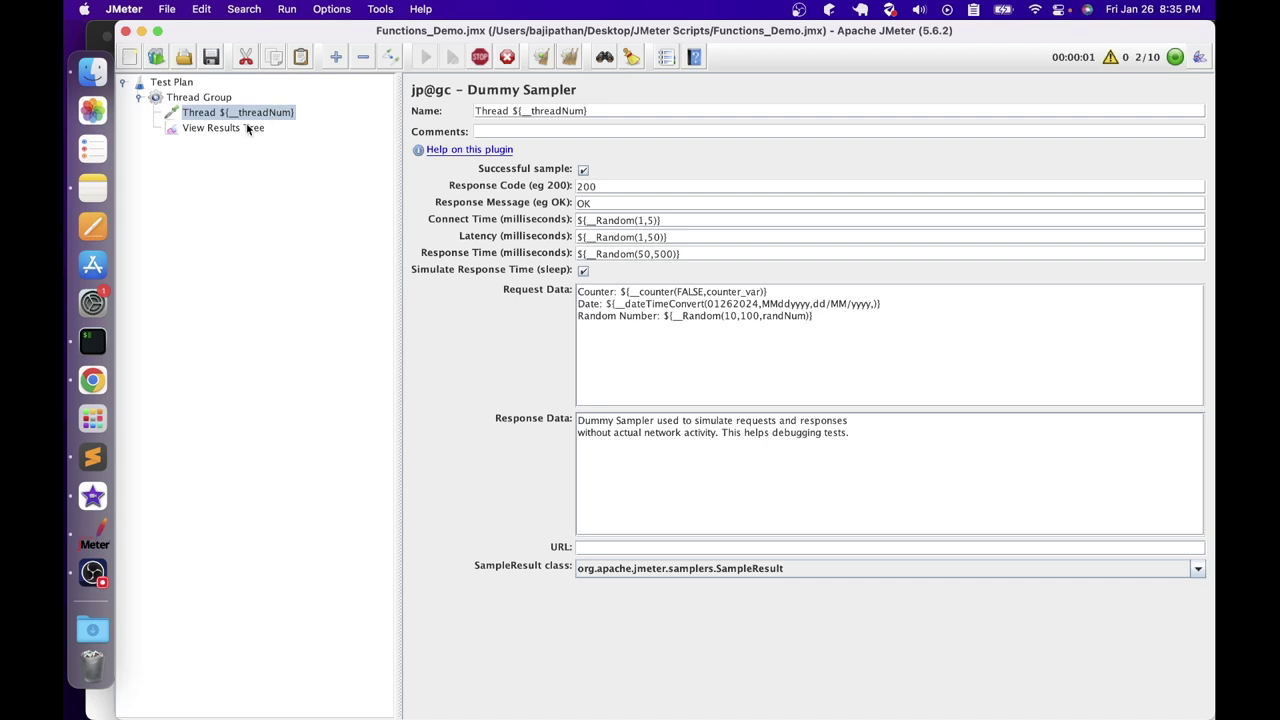
click(247, 128)
click(452, 254)
click(698, 323)
click(481, 270)
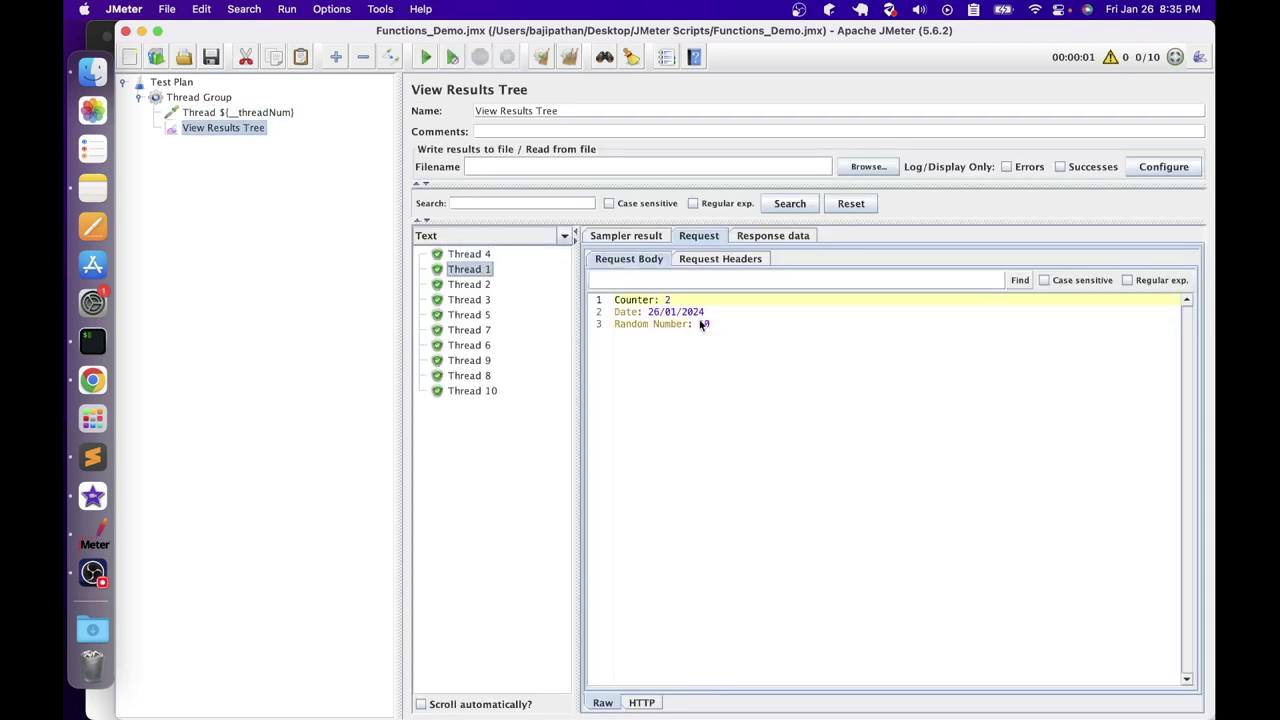
click(474, 286)
click(473, 299)
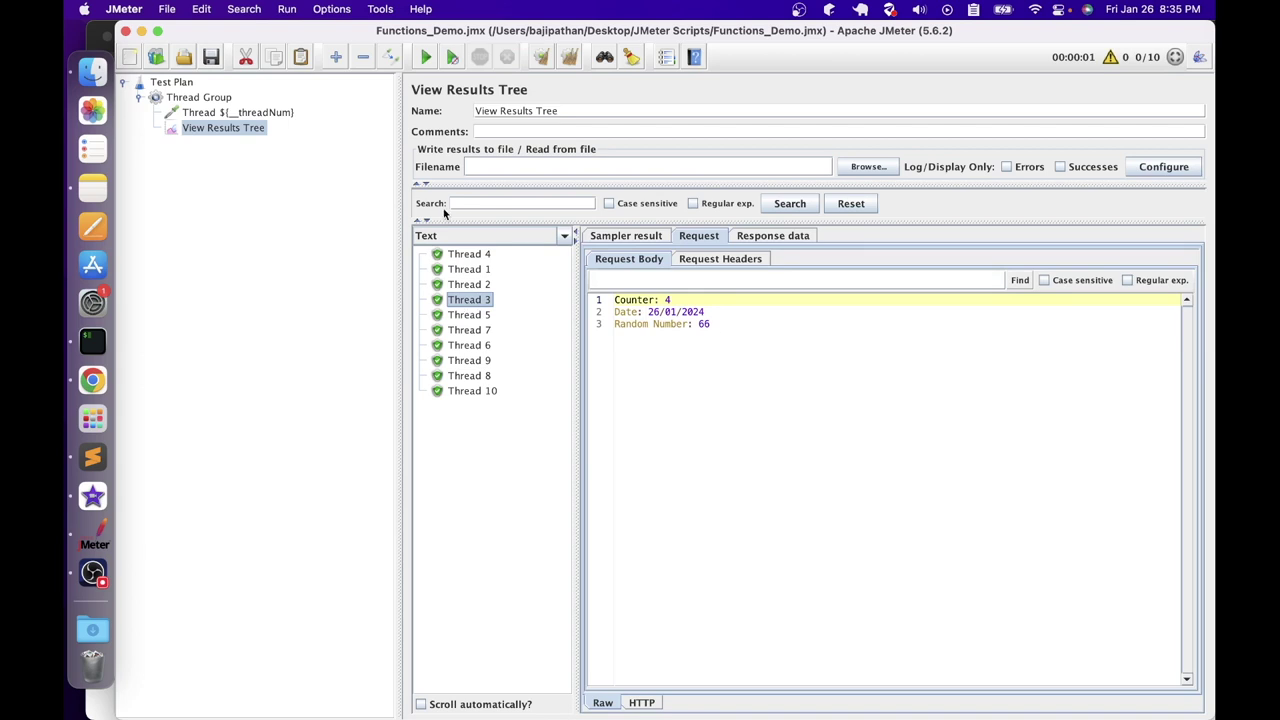
Reopen the Function Helper and choose the RandomString function
click(370, 9)
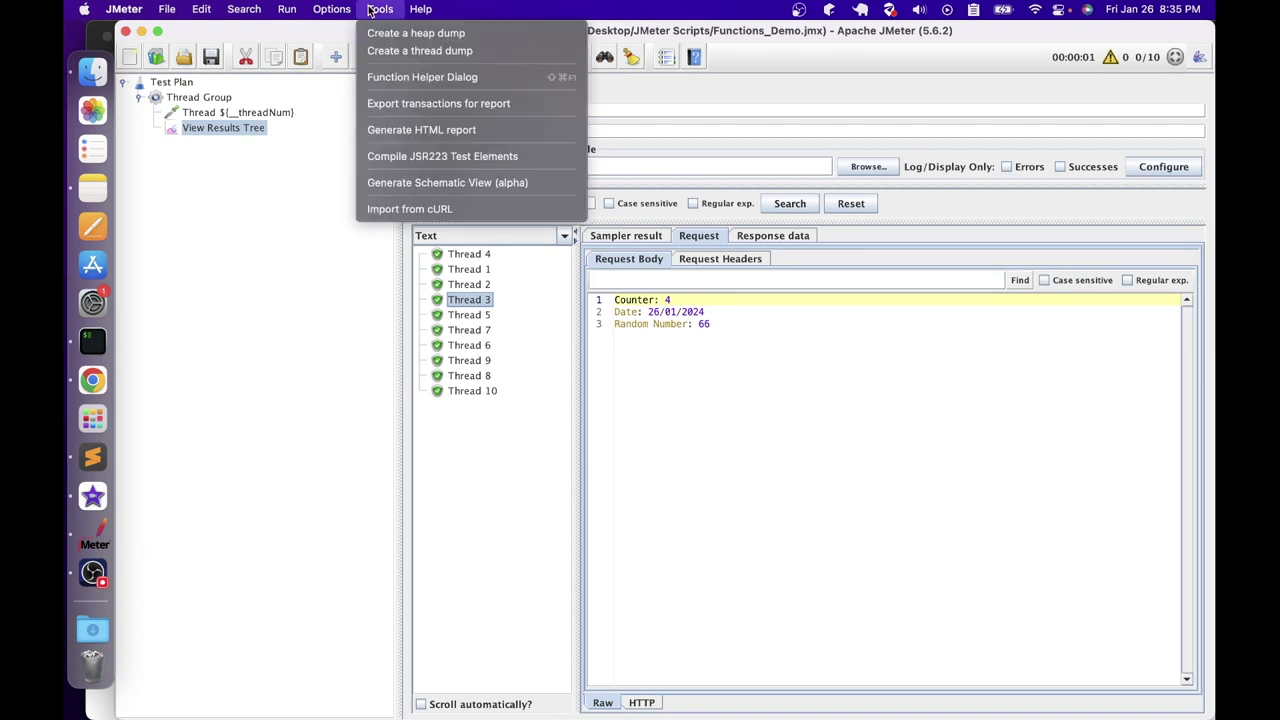
click(374, 77)
click(585, 200)
key(r)
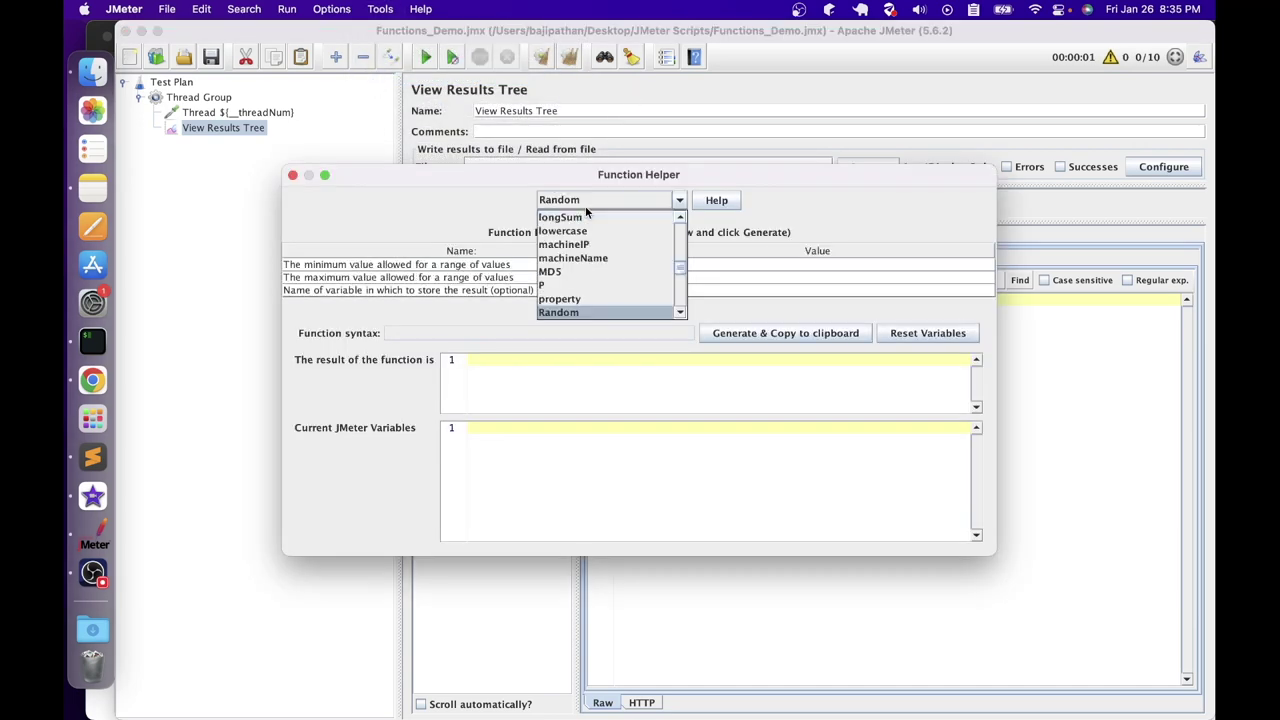
key(Down)
key(Return)
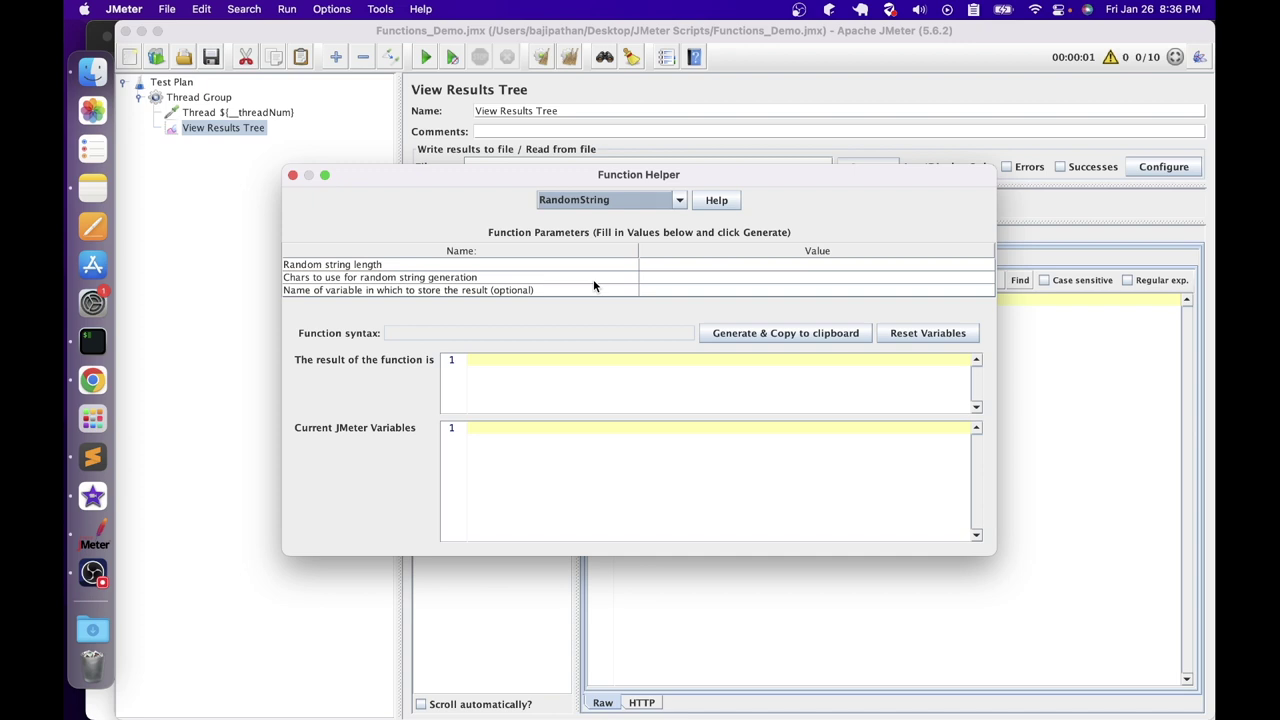
Set the RandomString length to 15, the characters to ABCD$@#$56546 and the result variable name to randomText
click(660, 266)
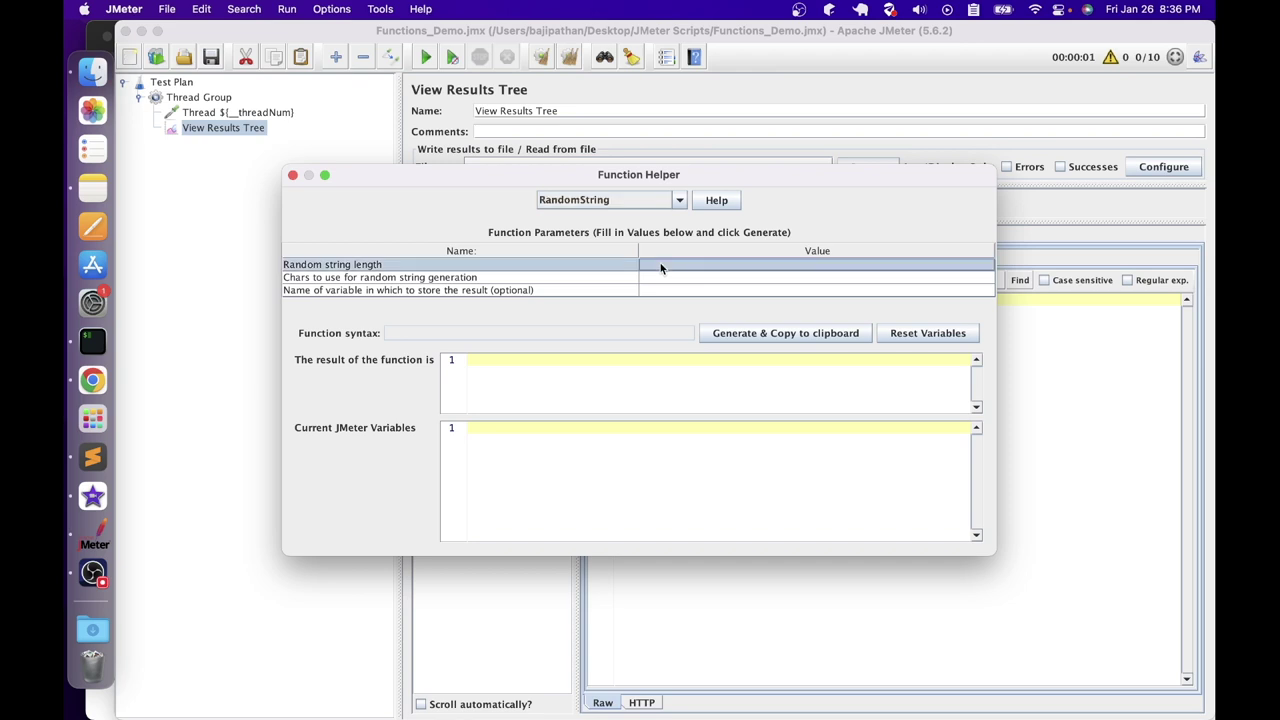
double_click(660, 267)
text(15)
key(Return)
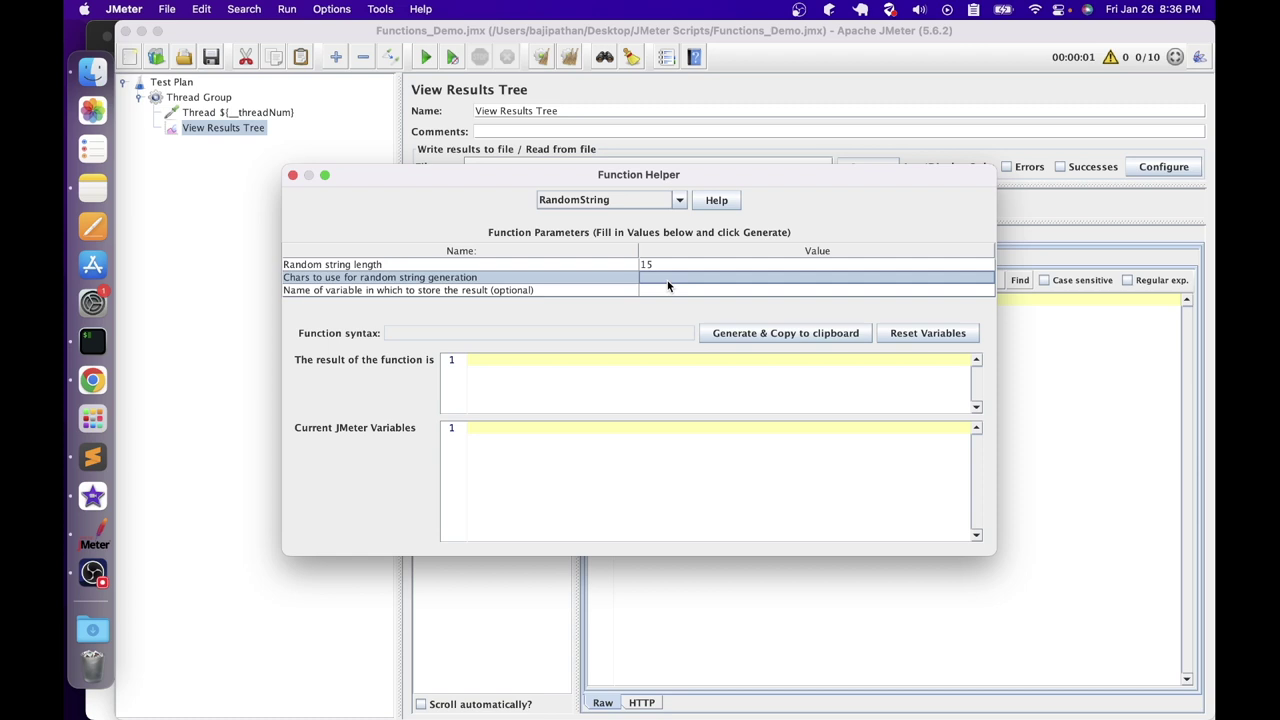
text(ABCD$@#$56546)
click(678, 291)
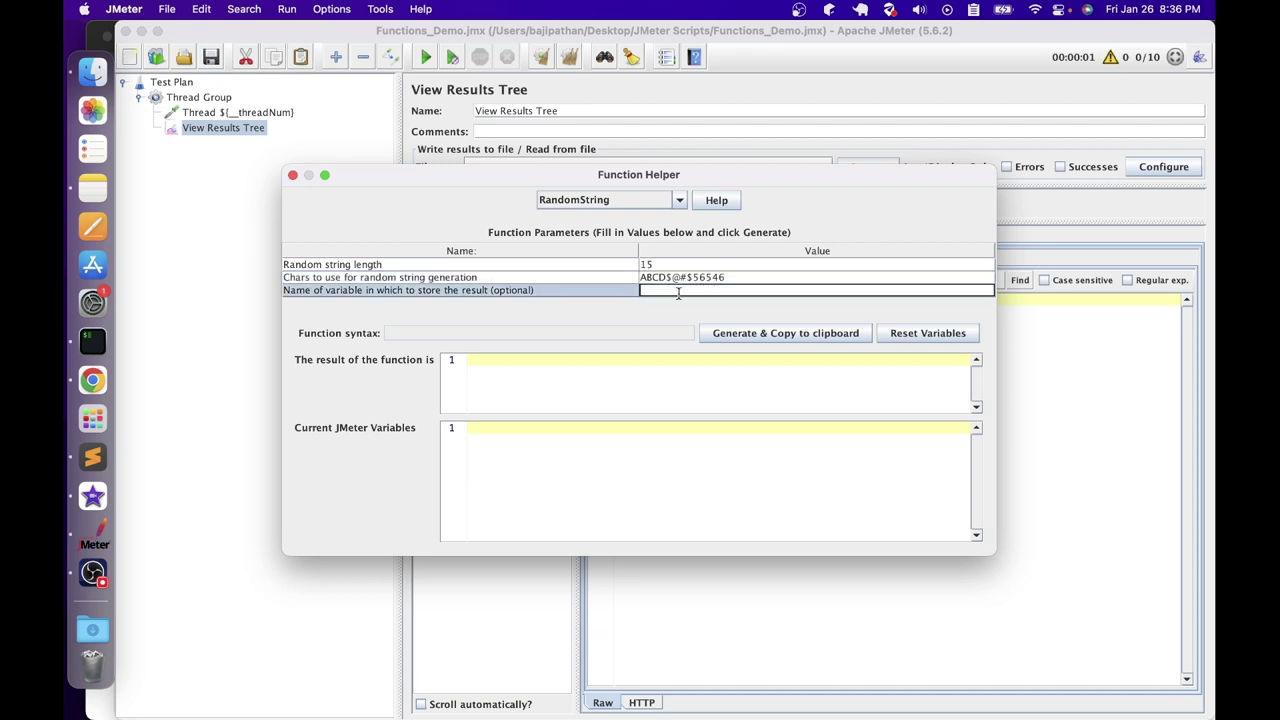
text(randomText)
Generate and copy the RandomString function, then regenerate it twice to compare the results
click(752, 336)
drag(577, 362, 425, 347)
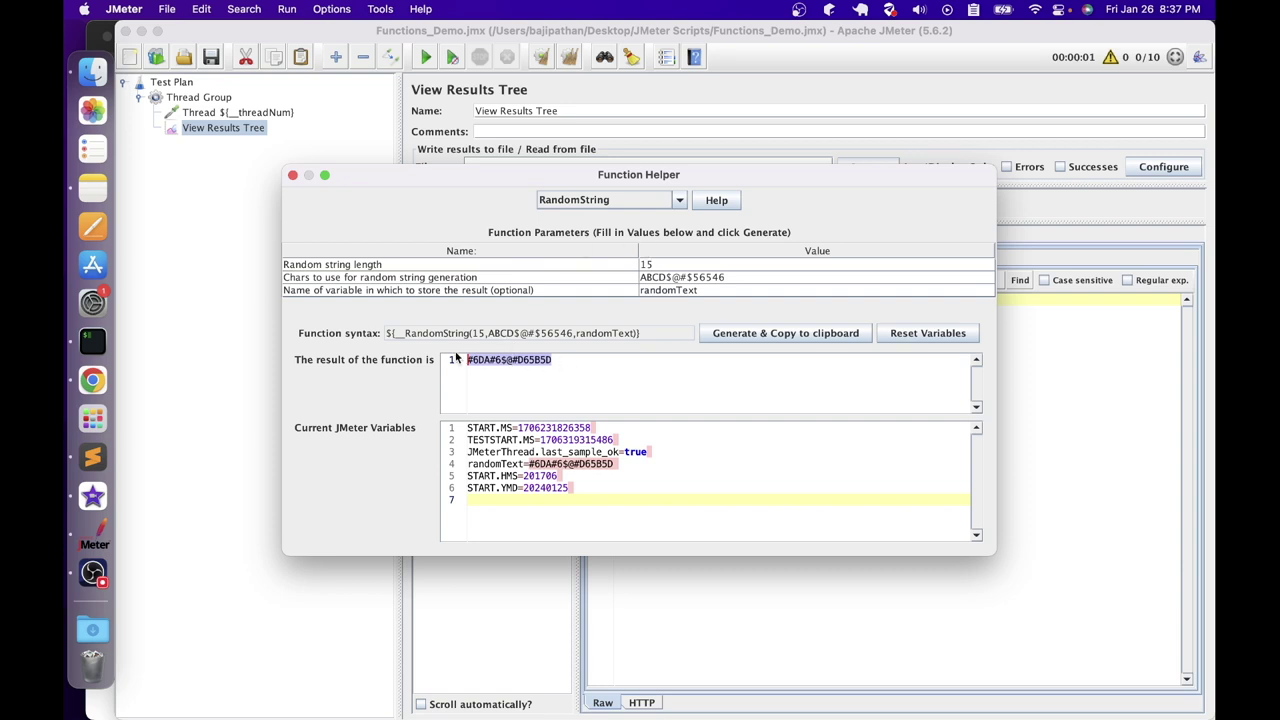
click(728, 335)
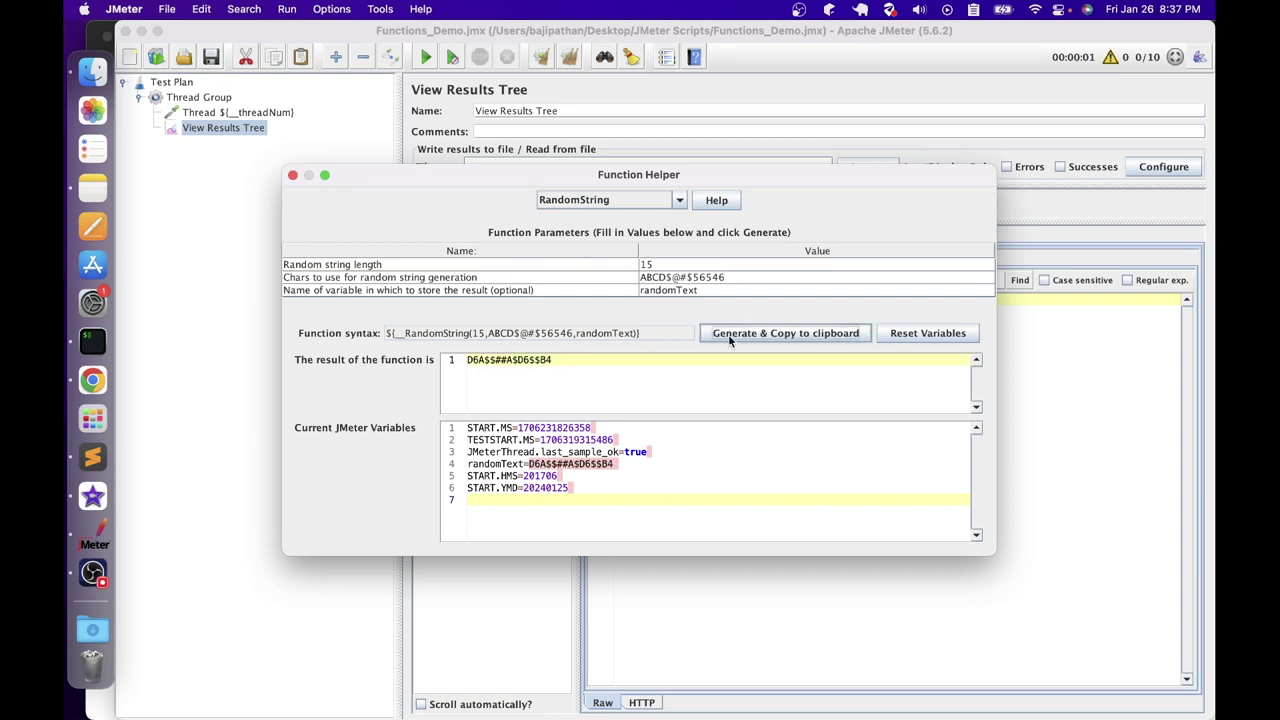
click(731, 338)
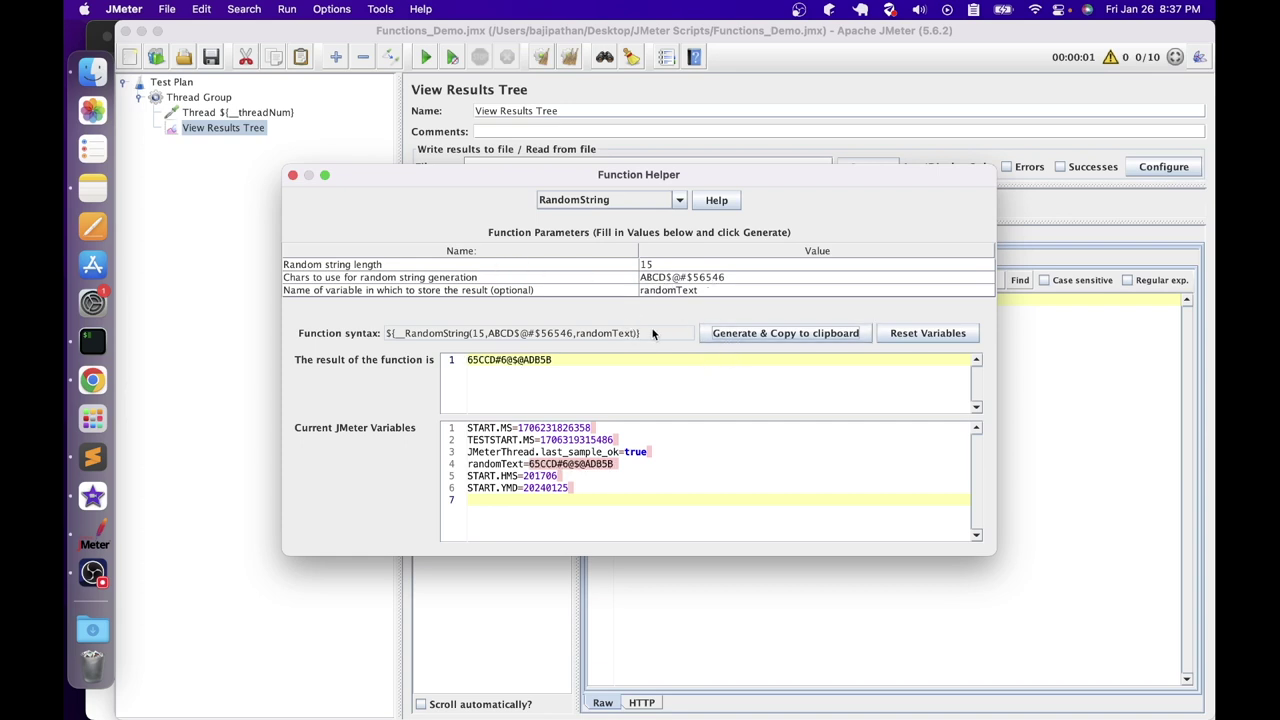
Add the line "Random String: ${__RandomString(15,ABCD$@#$56546,randomText)}" below the random number in the Dummy Sampler's Request Data
click(292, 175)
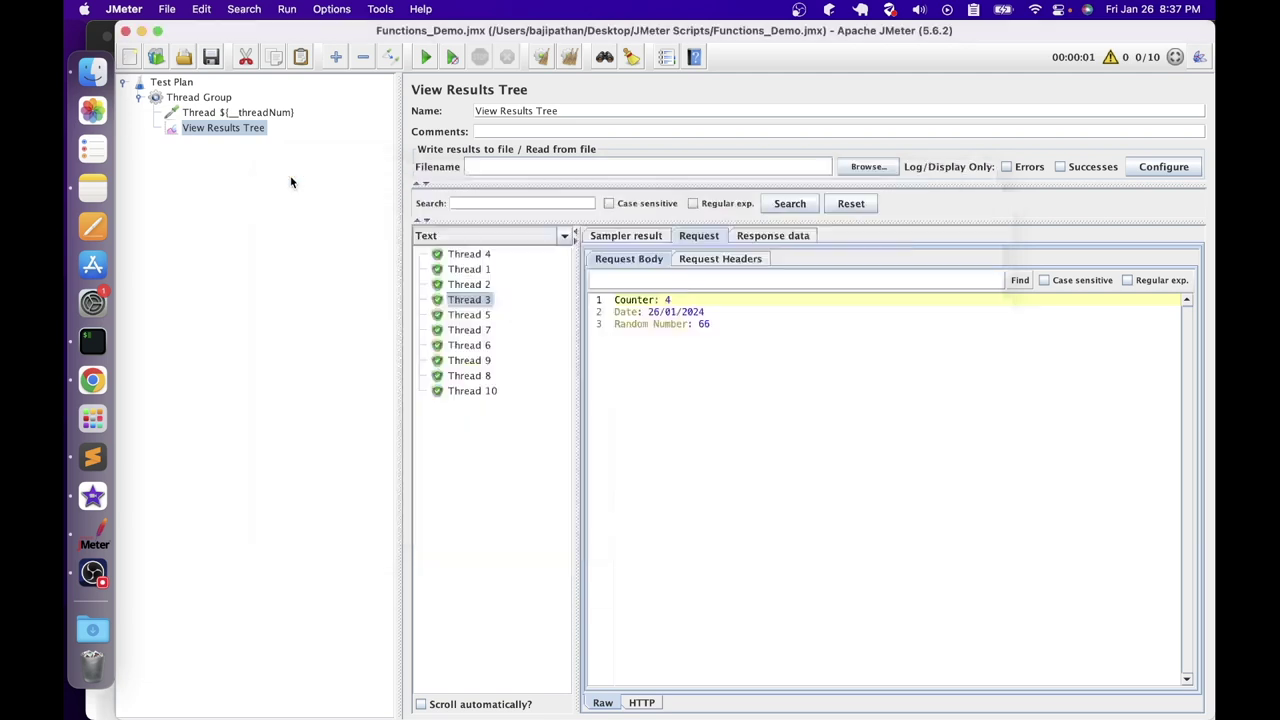
click(263, 112)
click(812, 316)
key(Return)
text(Random String:)
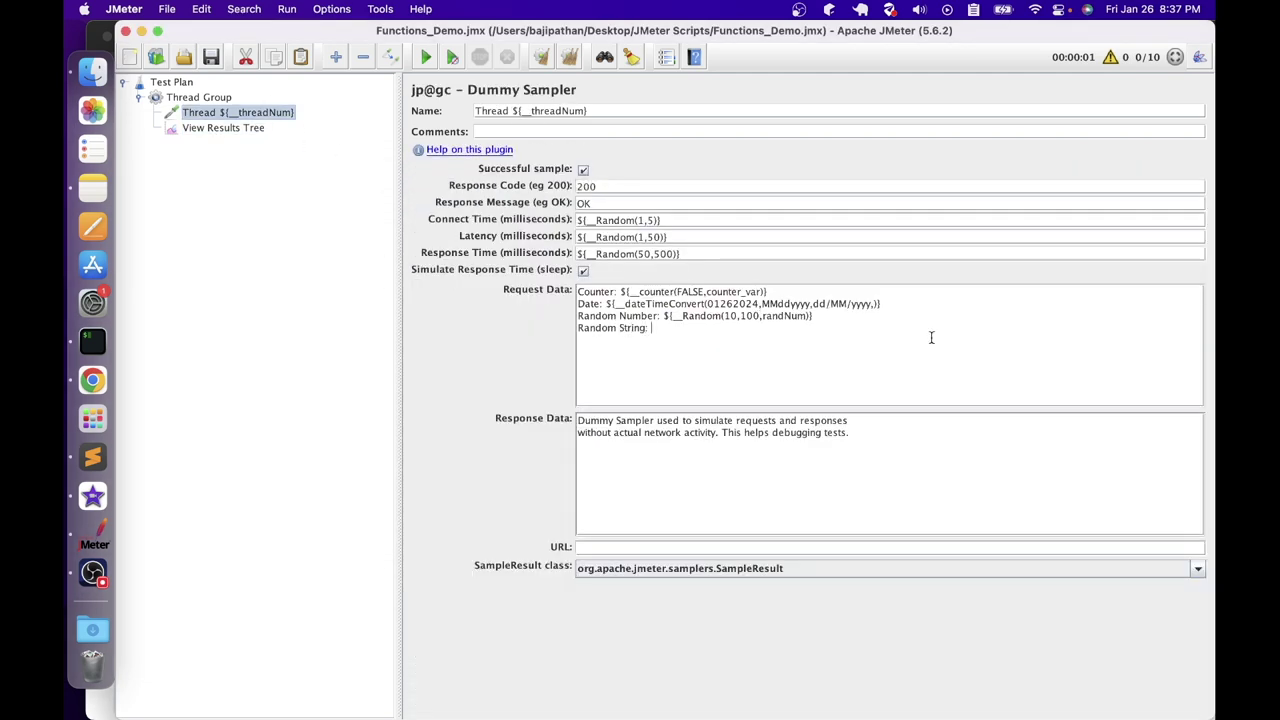
key(super+v)
Clear the previous results in View Results Tree and run the test
click(223, 128)
key(super+e)
click(427, 57)
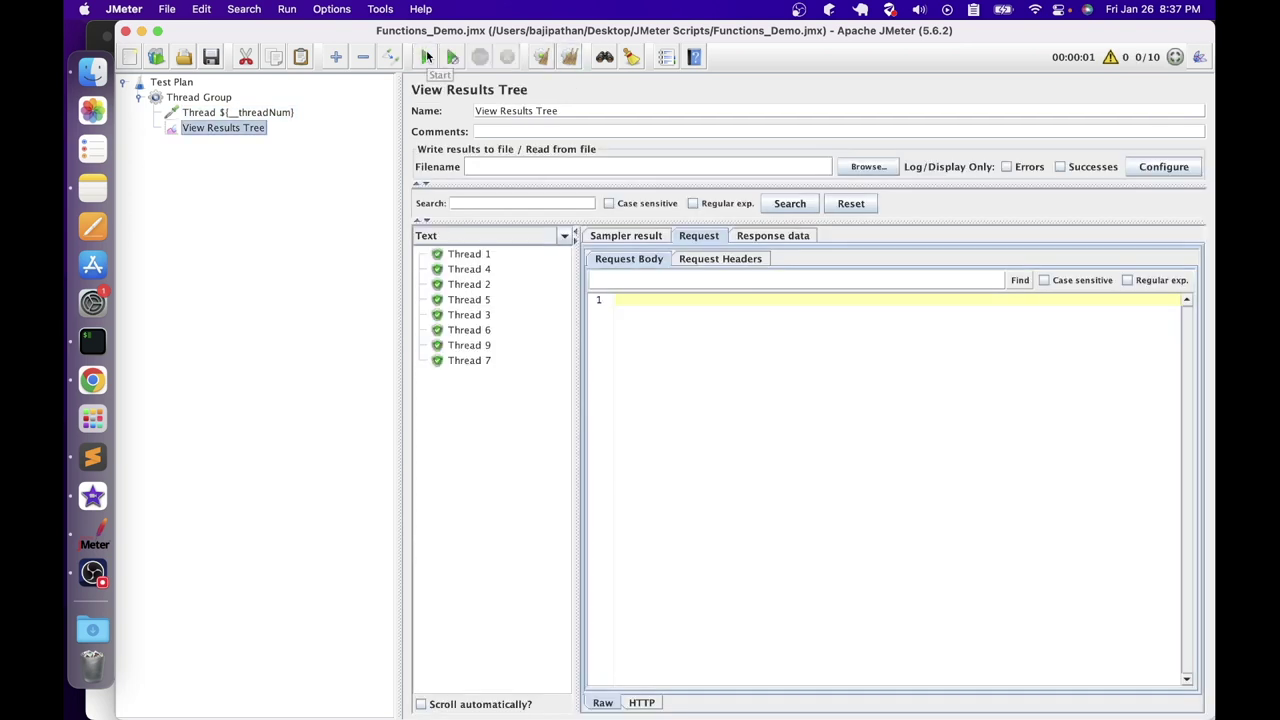
Check the random string in the request bodies of the first seven samples
click(476, 256)
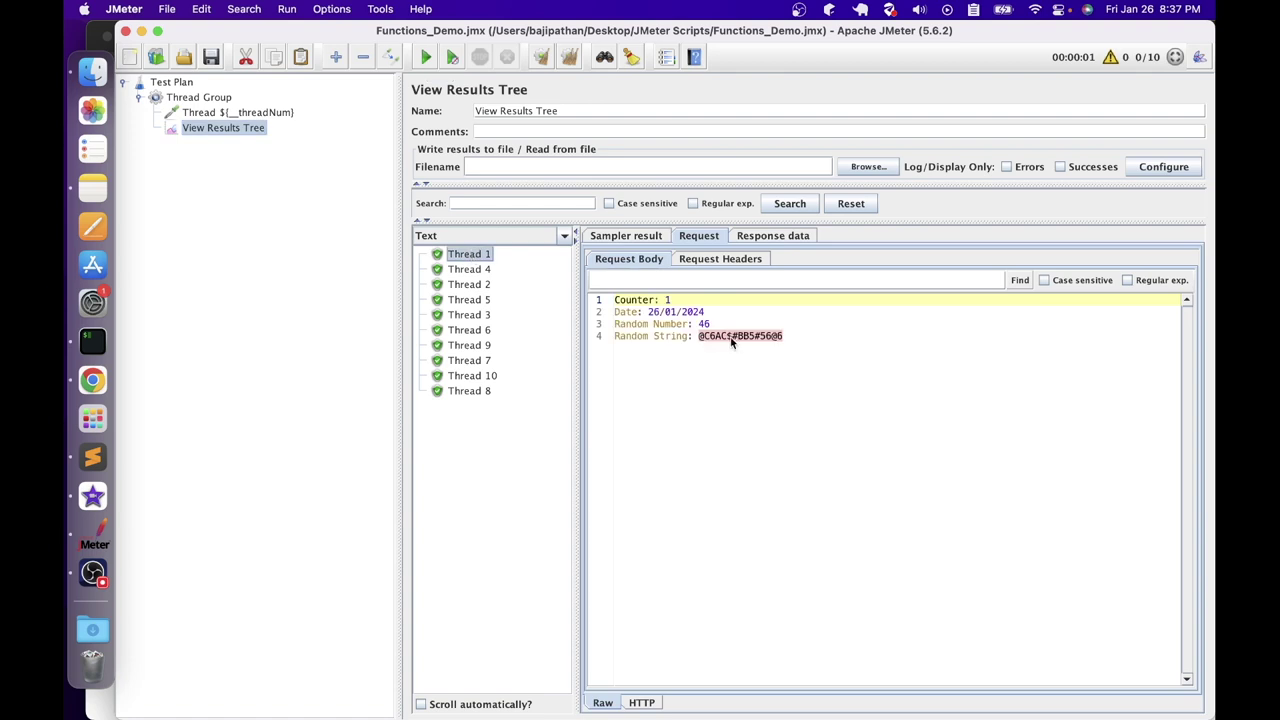
click(790, 336)
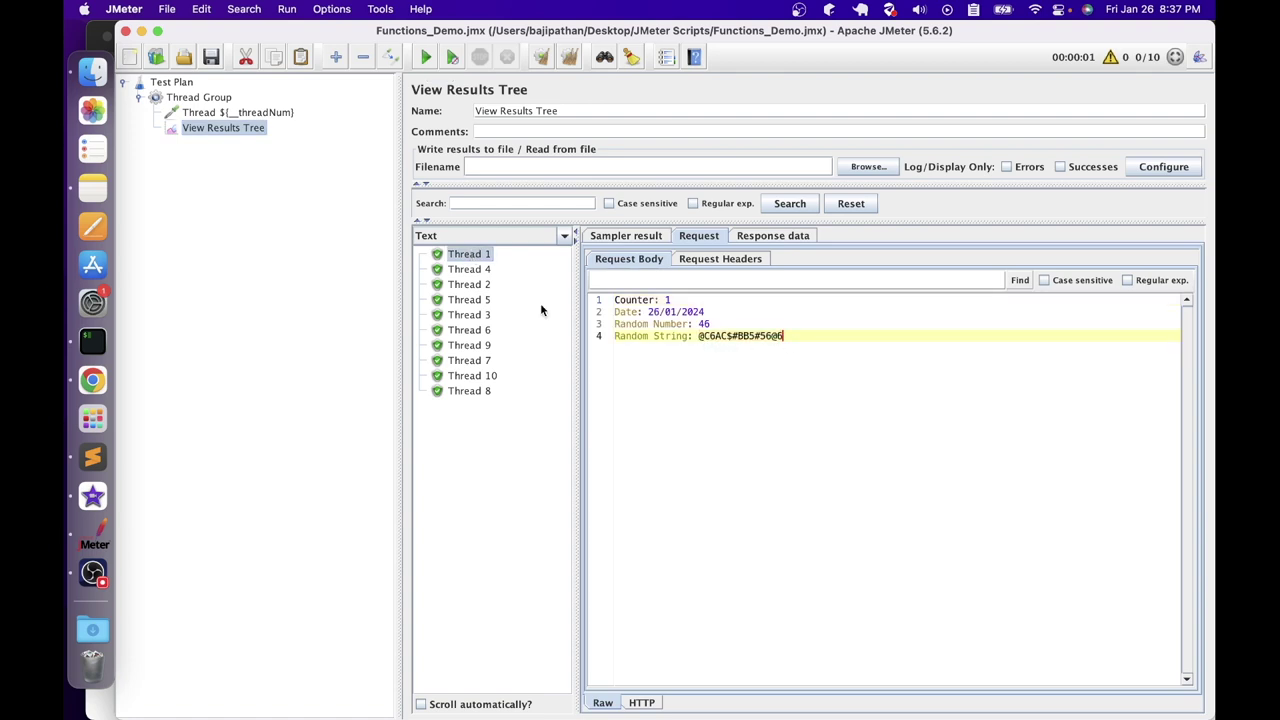
click(469, 269)
click(804, 341)
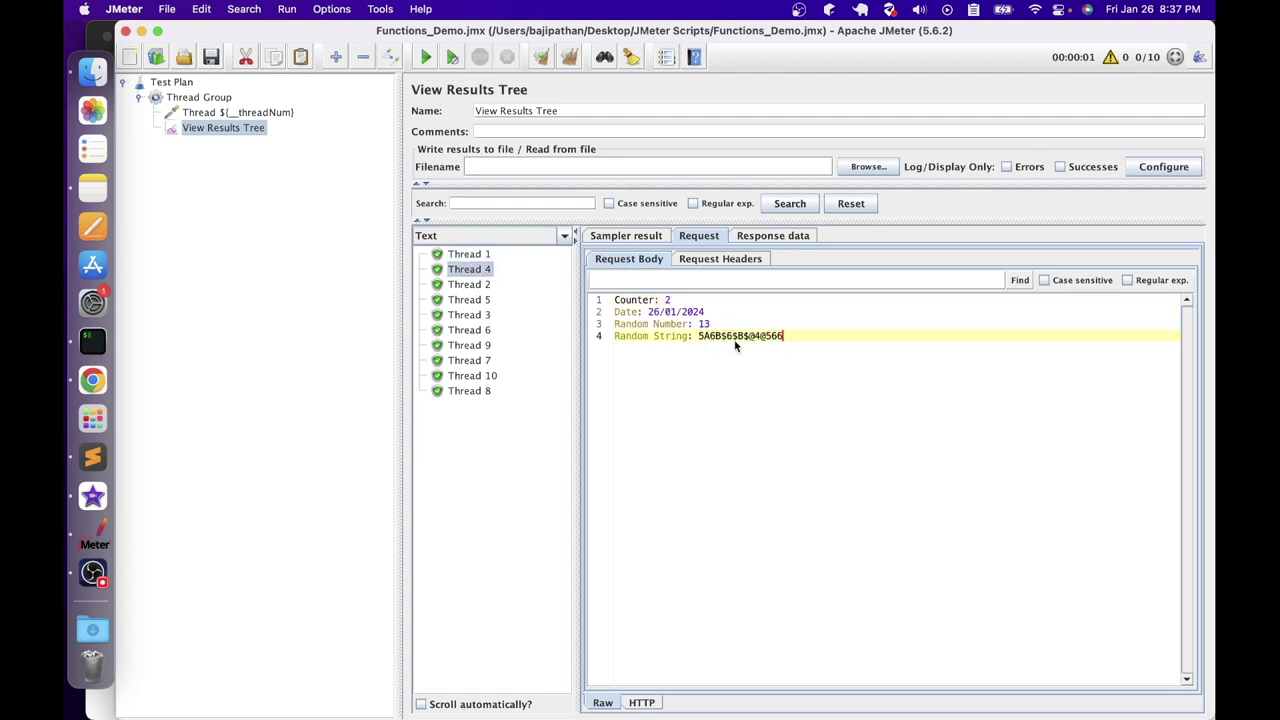
click(484, 287)
click(472, 300)
click(470, 316)
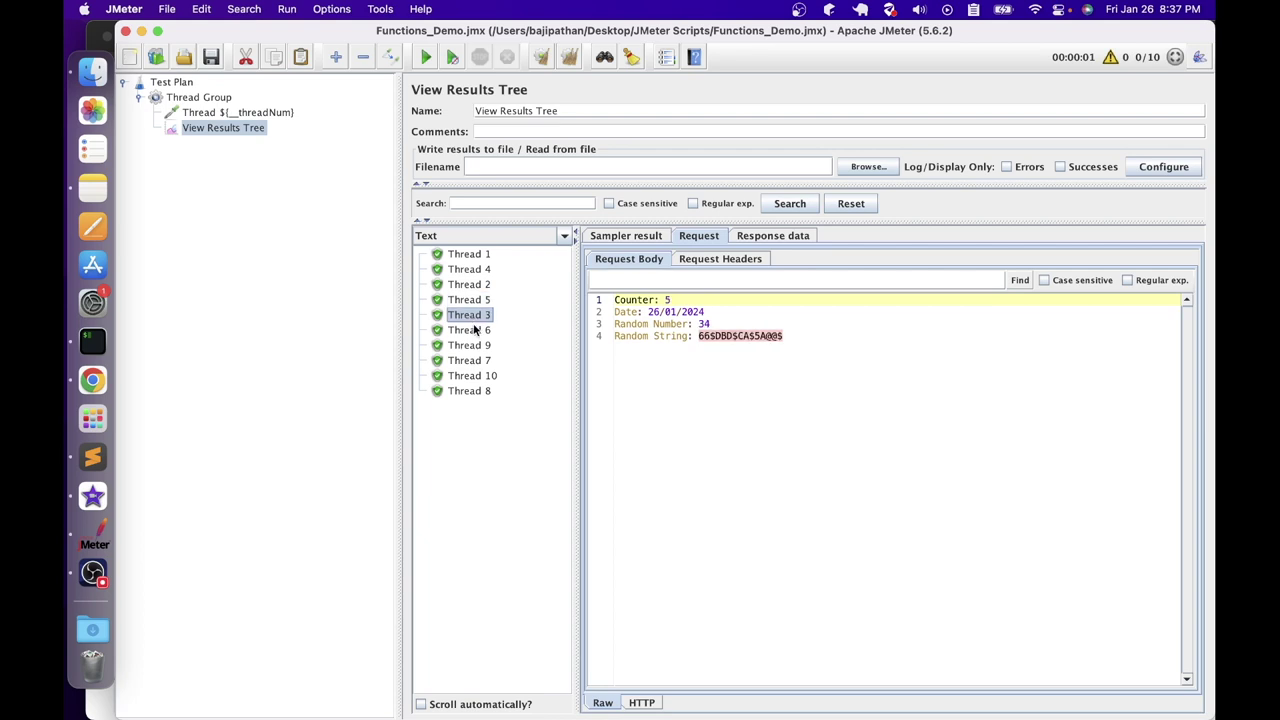
click(474, 330)
click(476, 346)
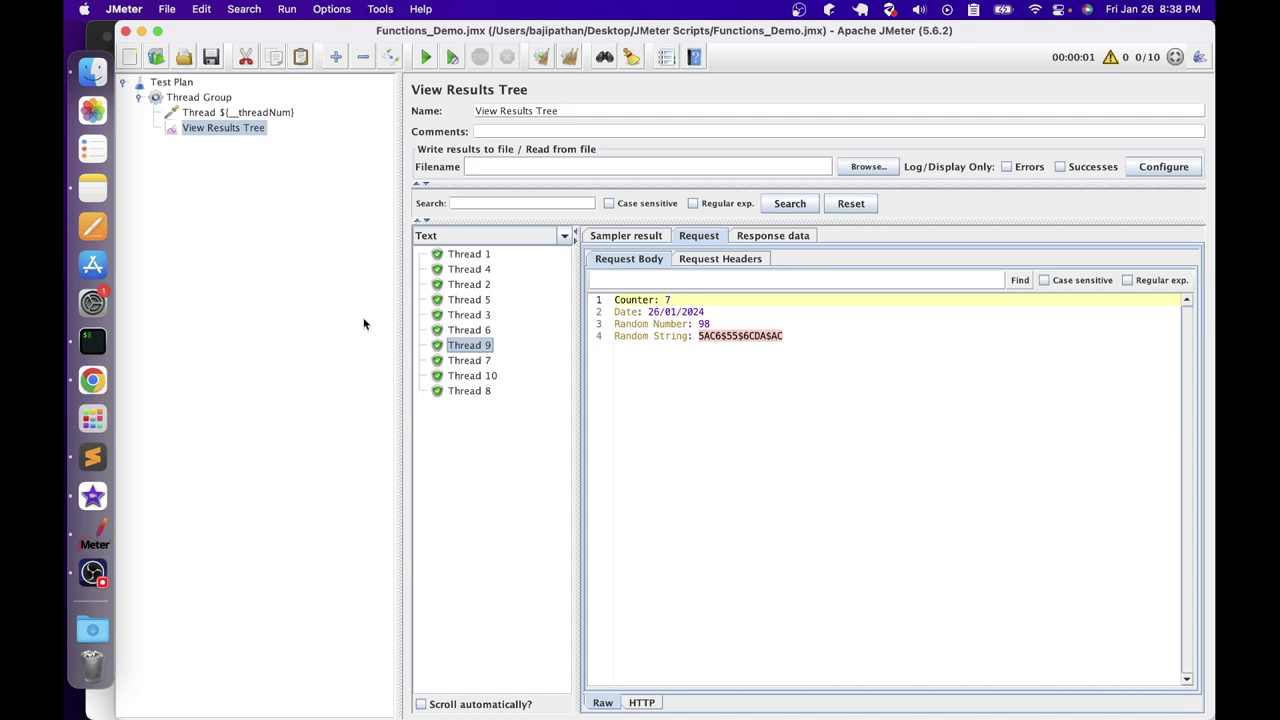
Reopen the Function Helper from the Dummy Sampler, then generate and copy the UUID function
click(262, 112)
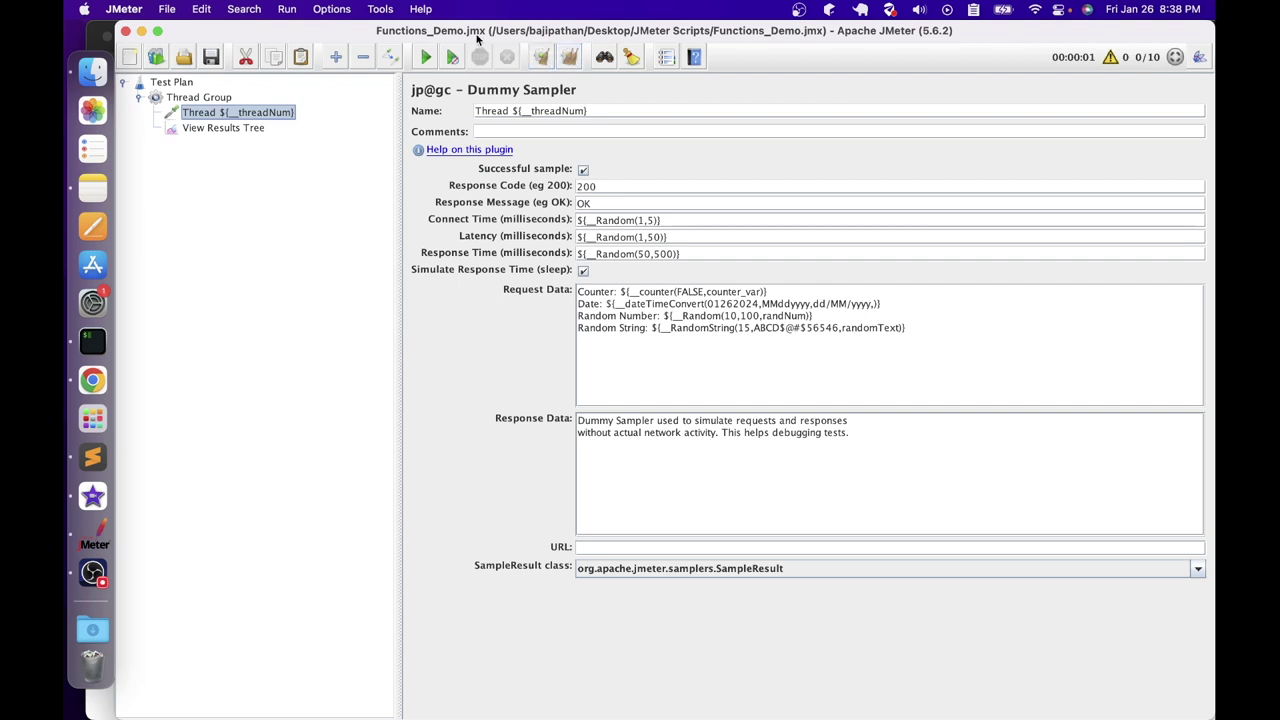
click(381, 9)
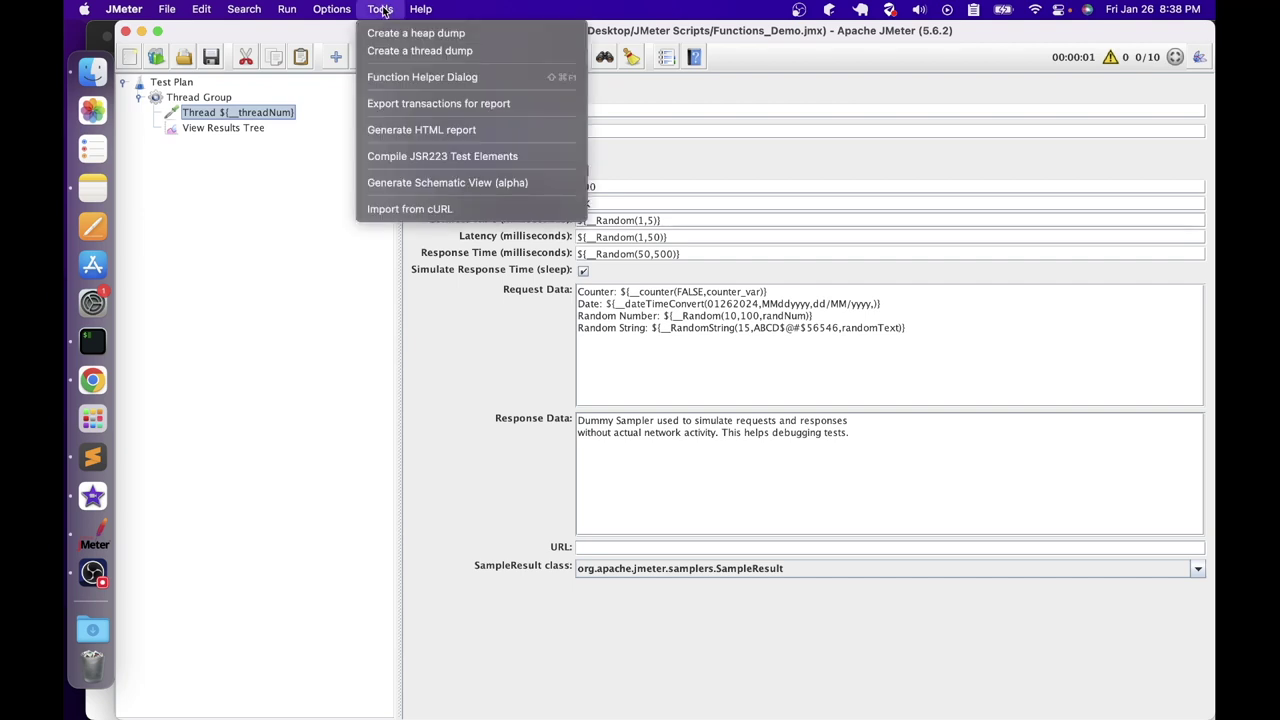
click(392, 76)
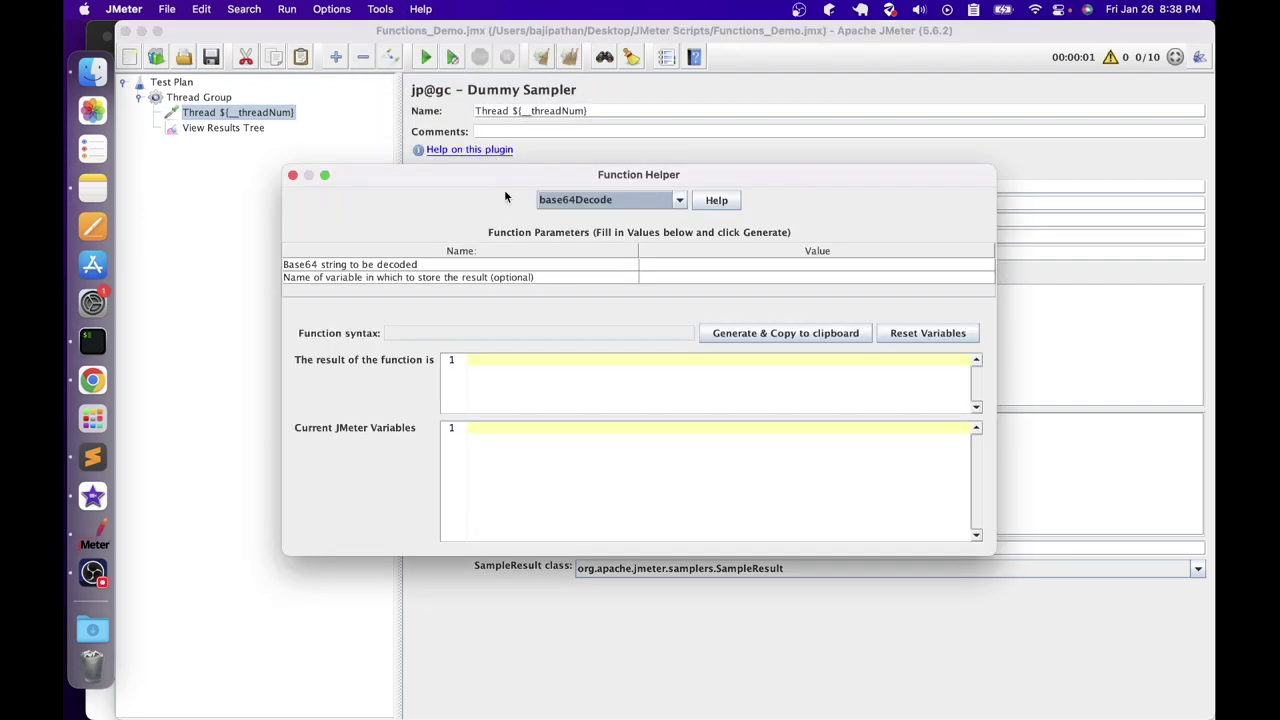
click(624, 197)
key(u)
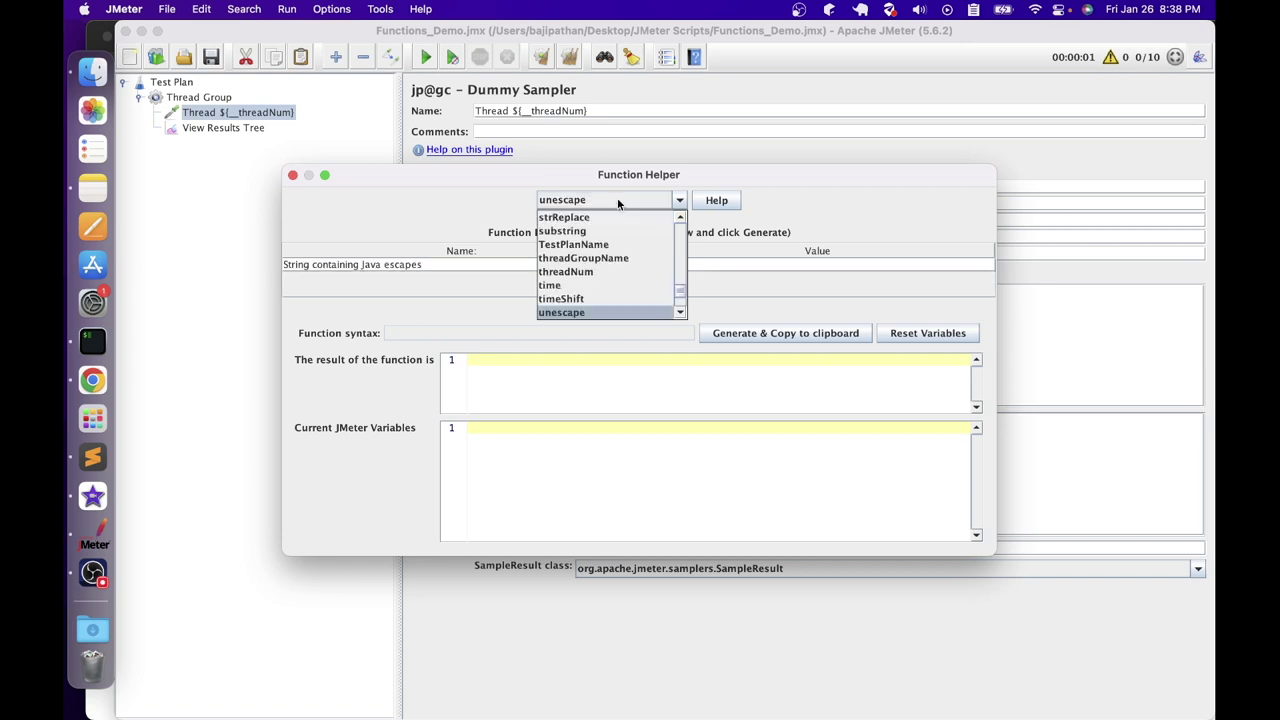
click(590, 312)
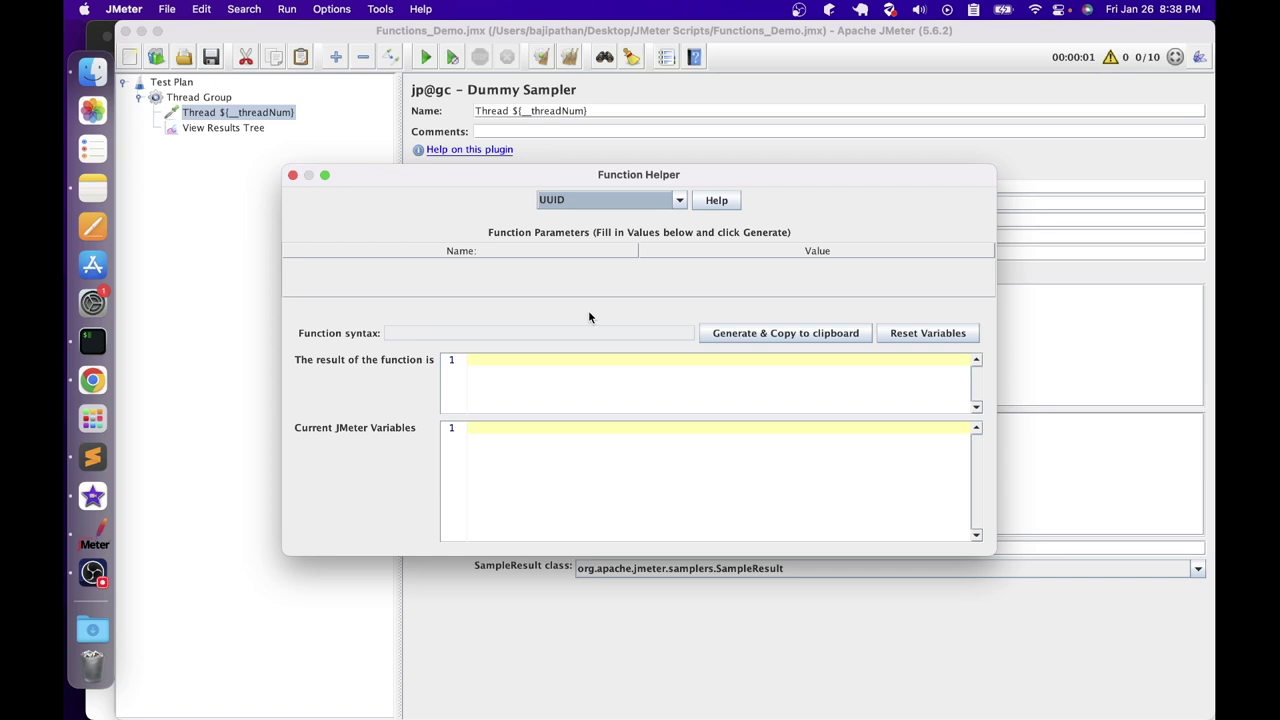
click(770, 332)
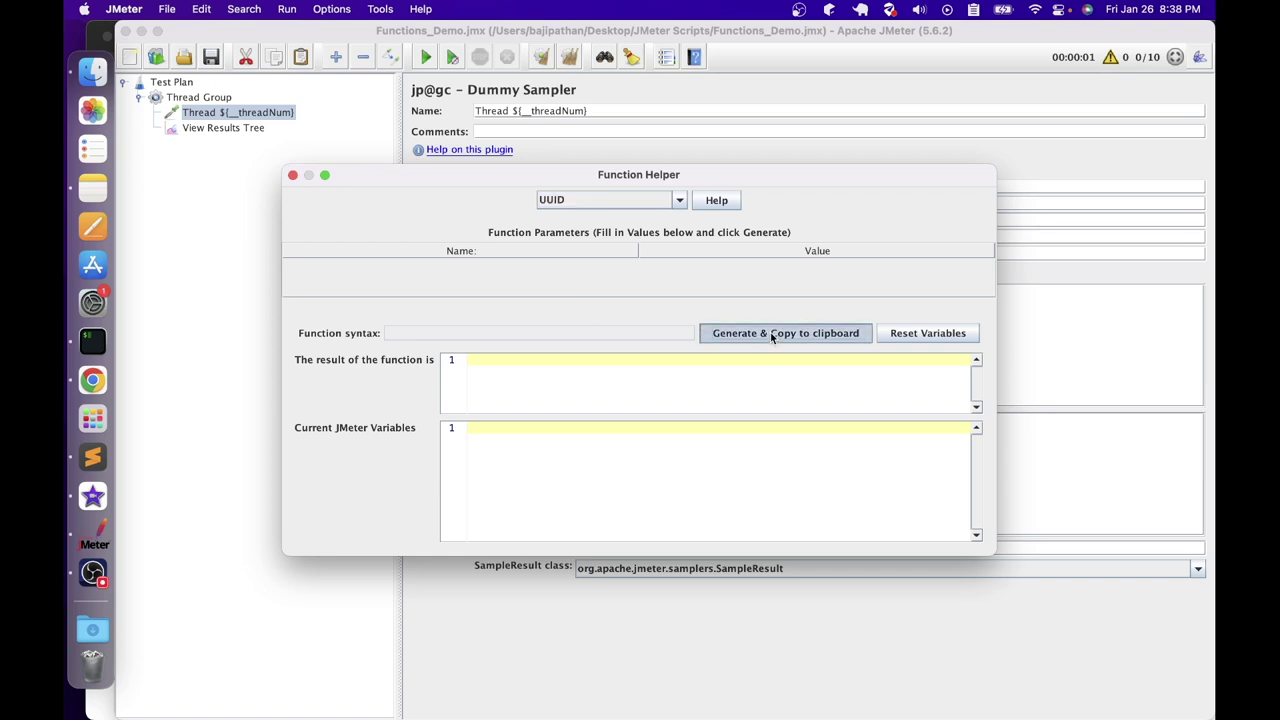
drag(449, 335, 335, 337)
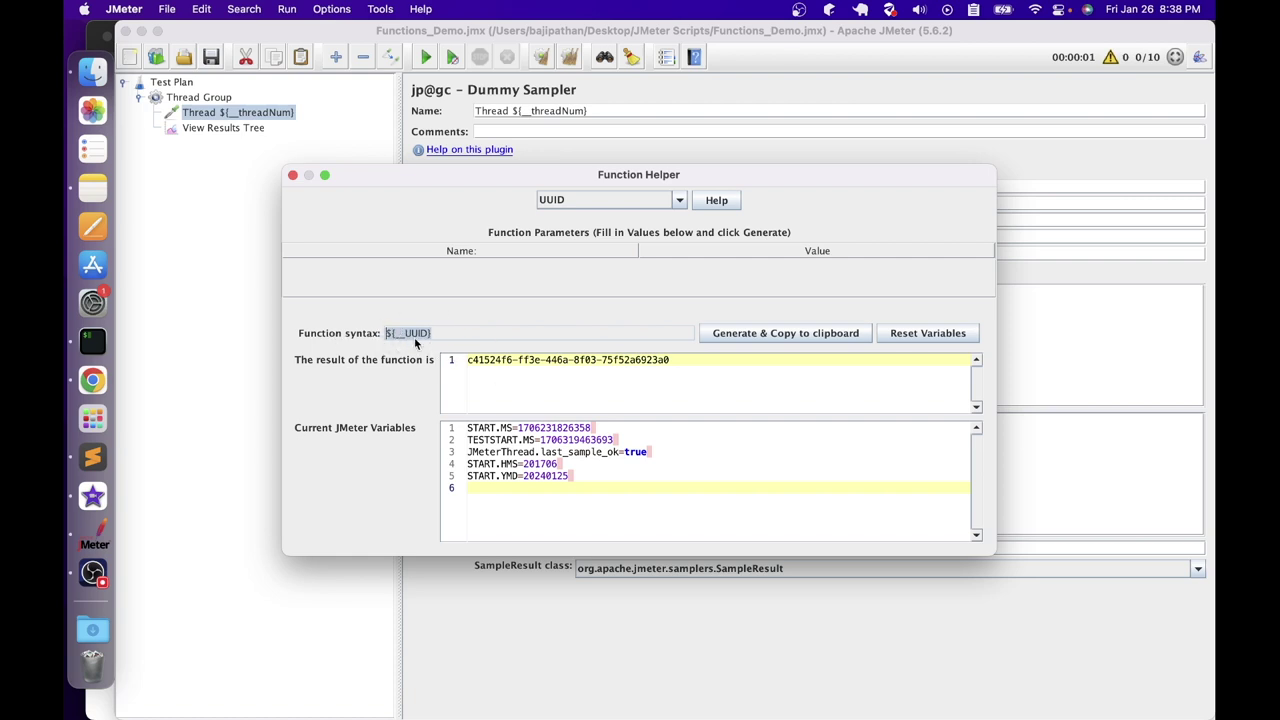
click(576, 372)
Close the Function Helper and add the line "UUID: ${__UUID}" below the random string in the Request Data
click(293, 175)
click(956, 329)
key(Return)
text(UUID:)
key(super+v)
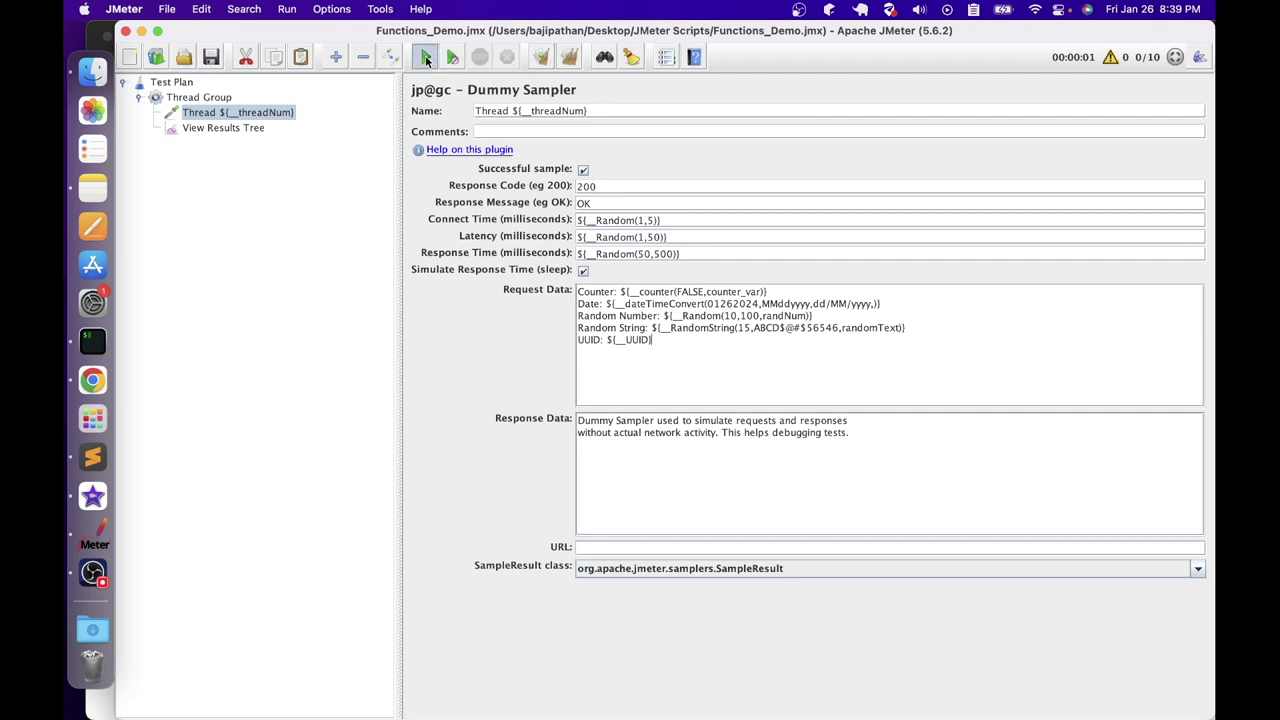
Run the test and compare the UUIDs in the request bodies of Thread 1, Thread 2 and Thread 6
click(241, 128)
drag(649, 350, 825, 371)
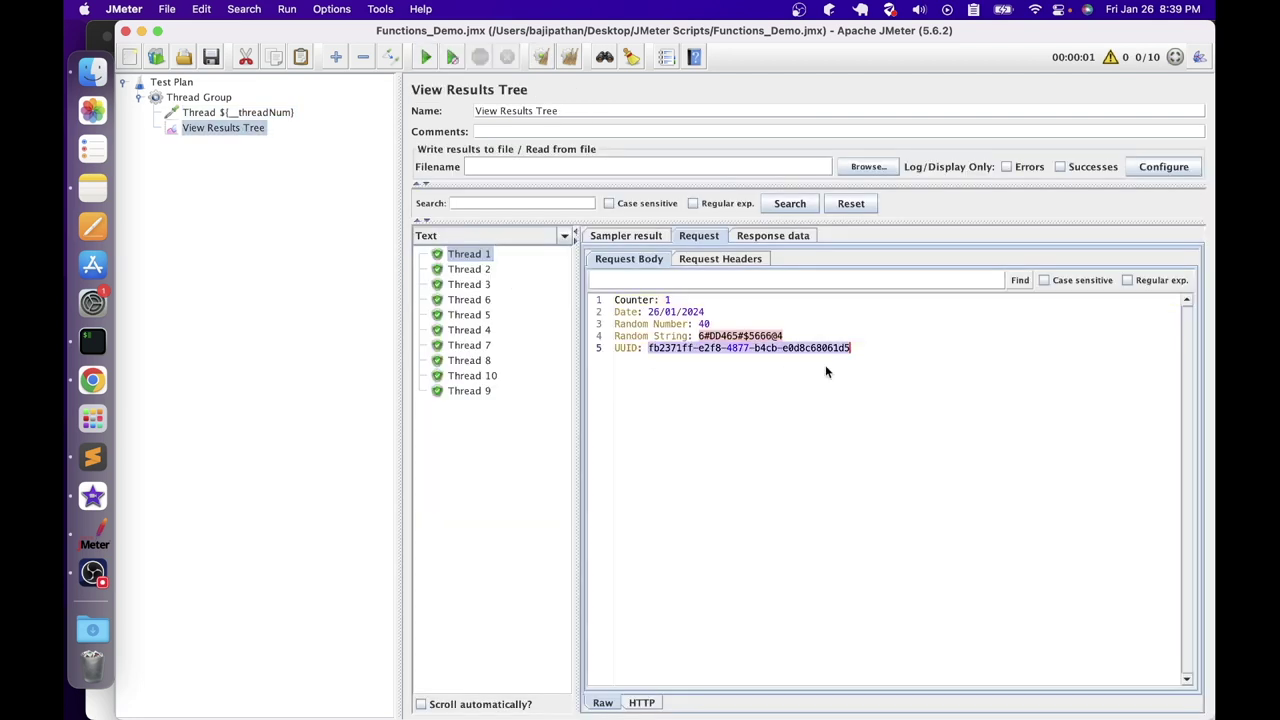
click(464, 270)
click(467, 301)
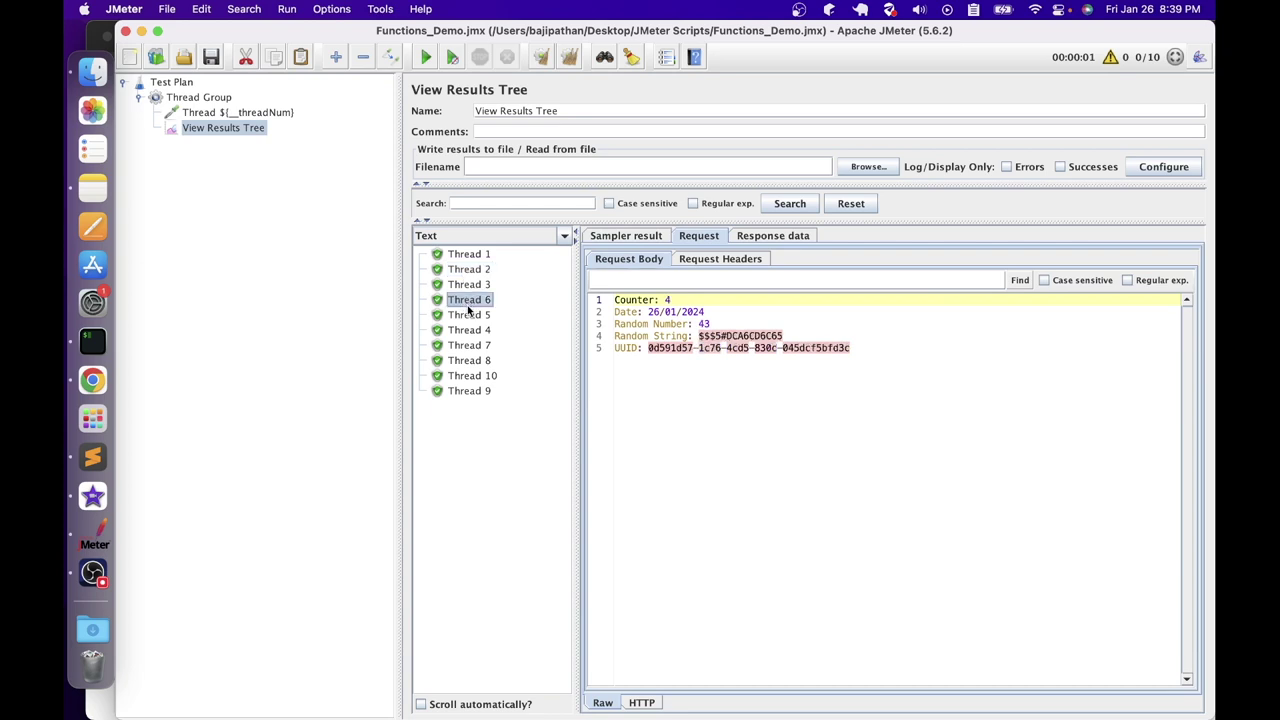
Return to the Dummy Sampler, reopen the Function Helper and choose the javaScript function
click(211, 113)
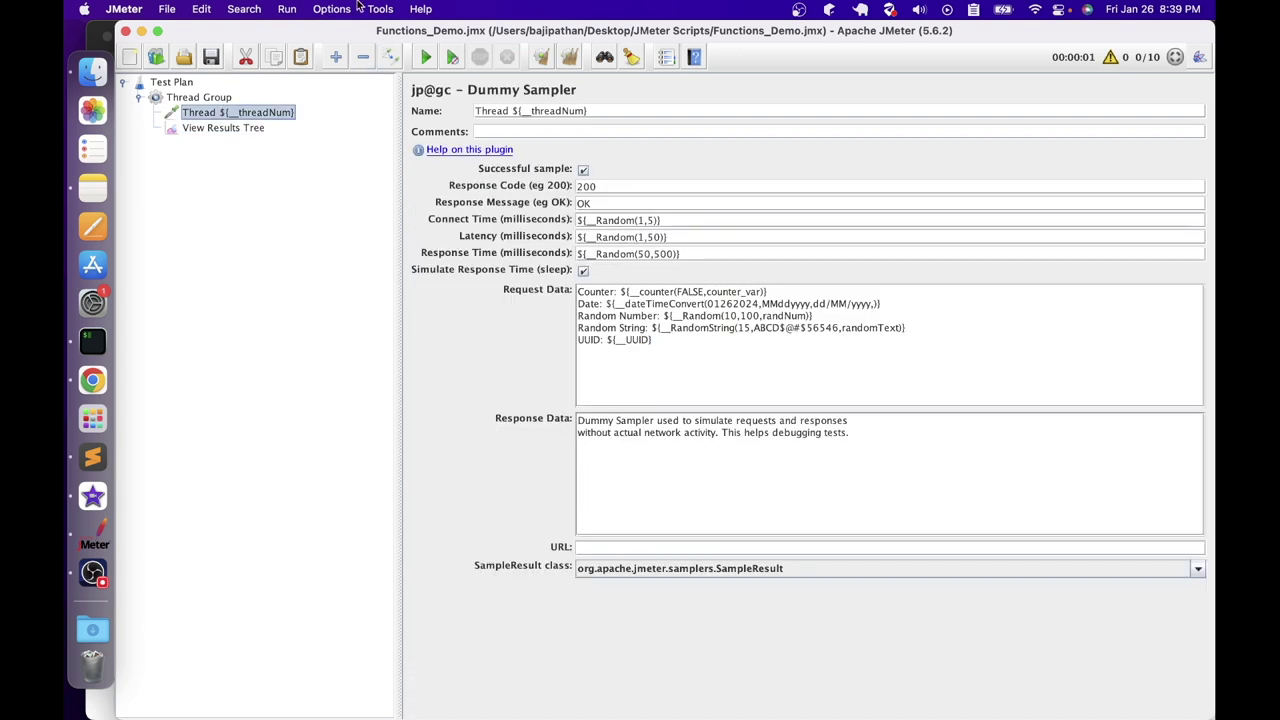
click(332, 9)
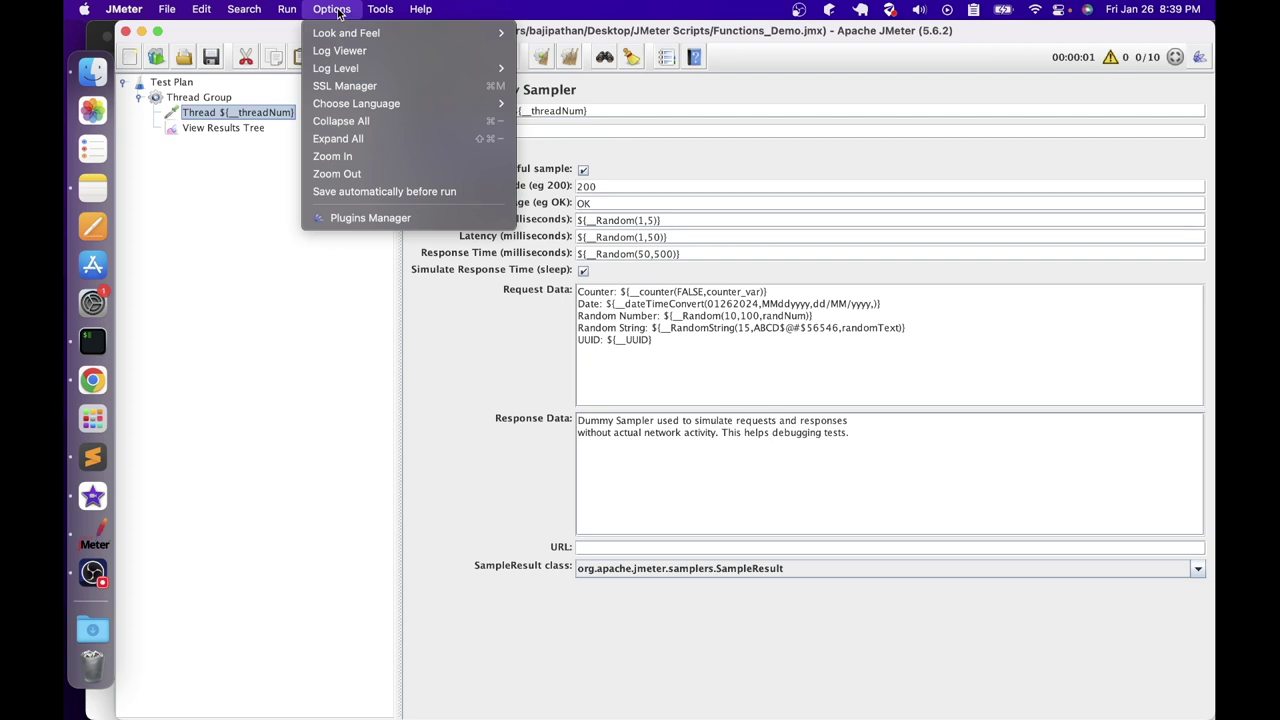
mouse_move(380, 9)
click(400, 80)
click(610, 200)
scroll(684, 276, down, 2)
scroll(684, 276, down, 3)
click(654, 241)
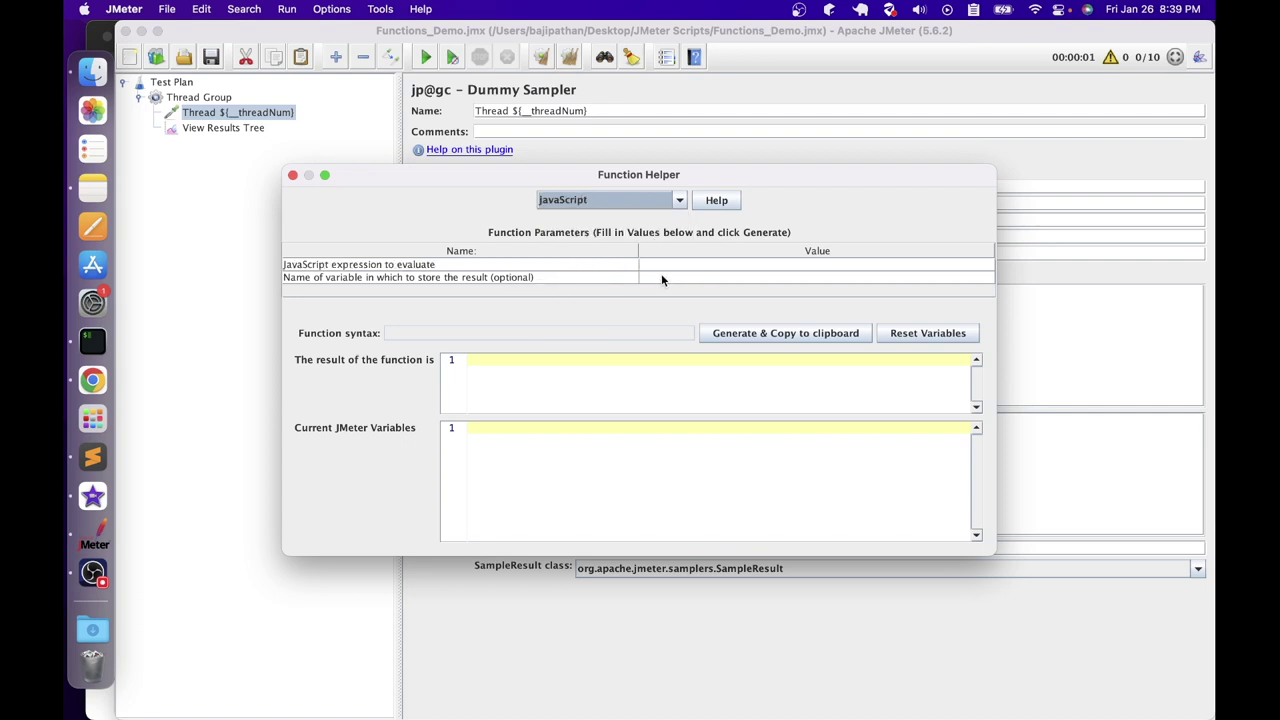
Generate and copy the javaScript function with the expression Math.floor(Math.random() * 10) and the result variable javaScript_var
double_click(685, 264)
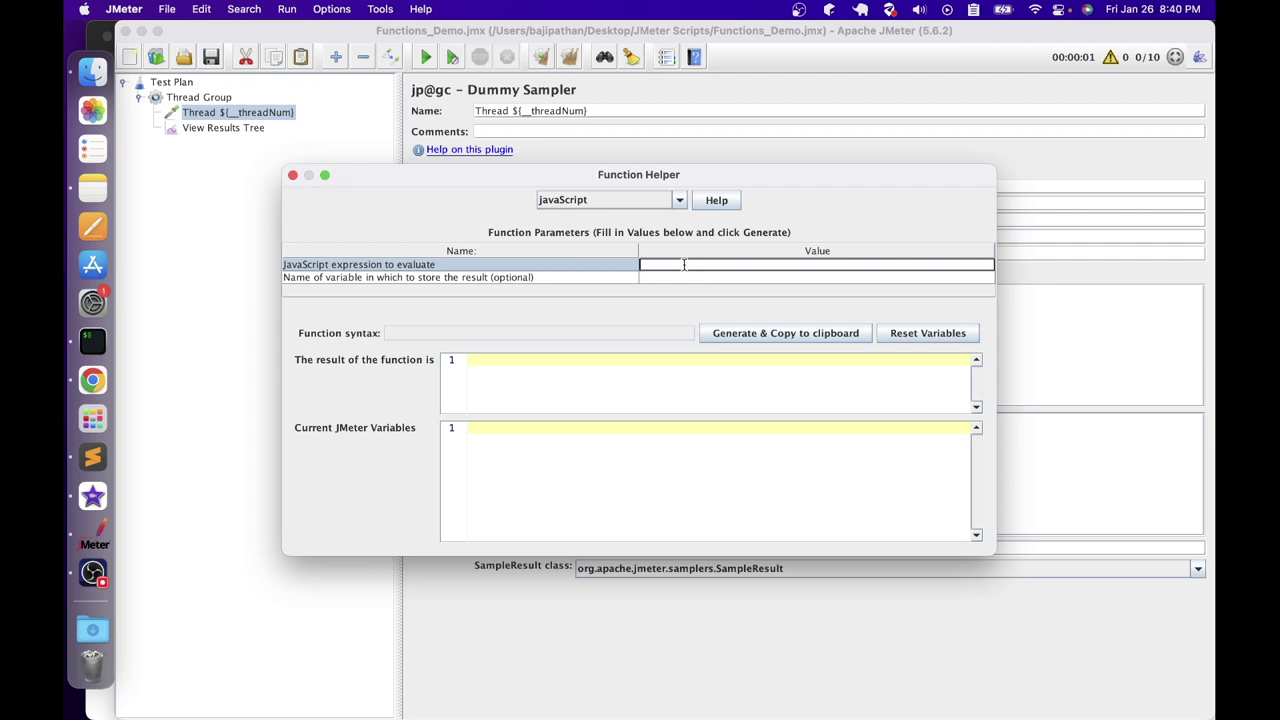
text(Math.floor())
key(Left)
text(Math.random() * 10)
double_click(774, 277)
text(javaSc)
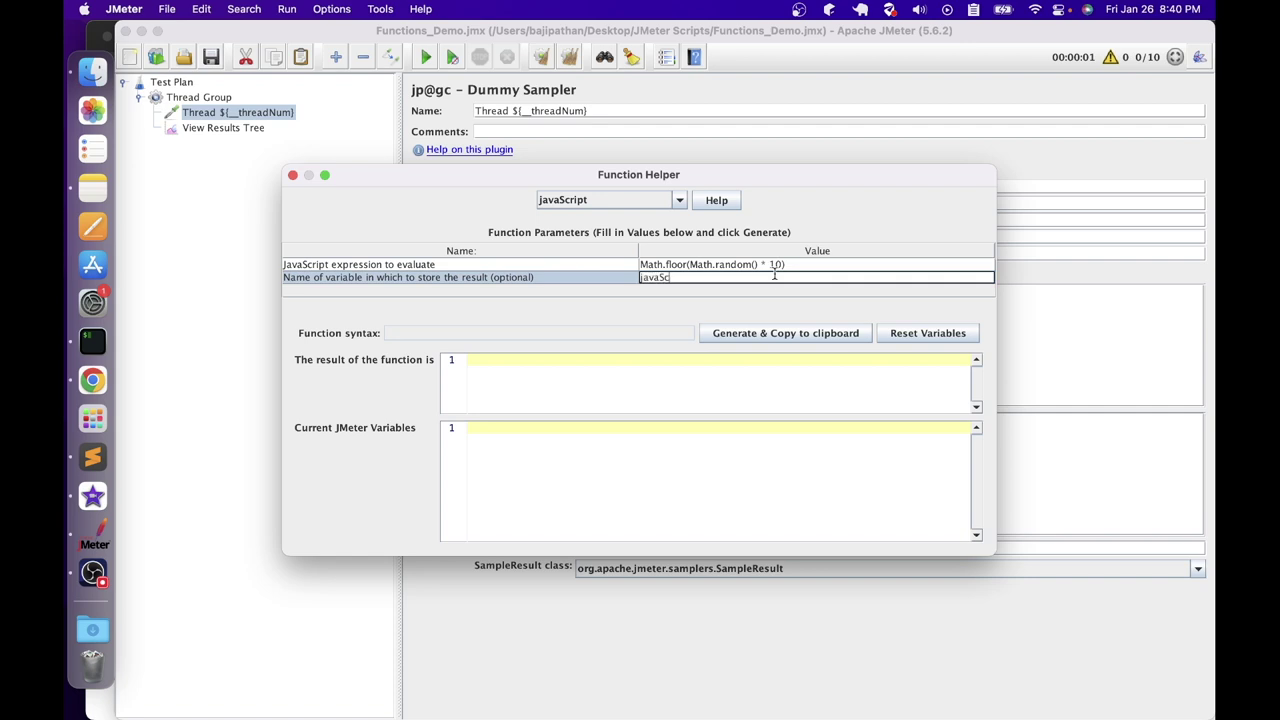
text(ript_var)
click(820, 332)
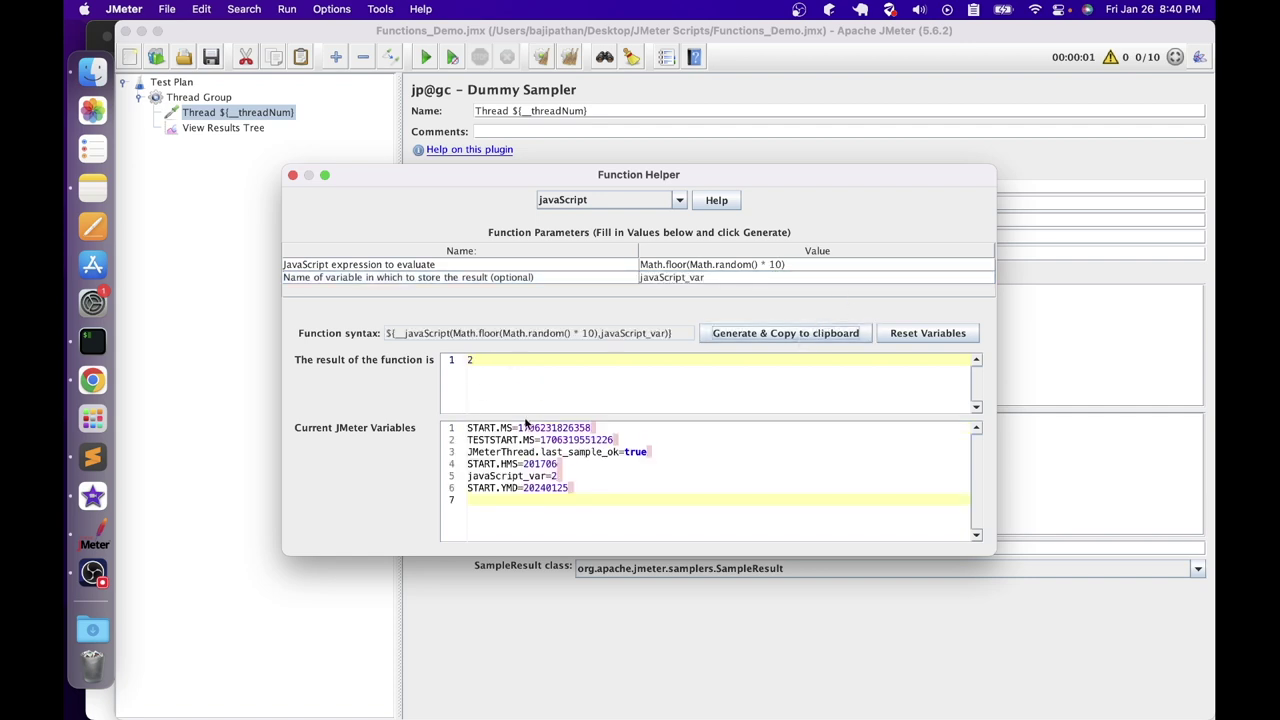
click(722, 334)
Add the line "JavaScript code: ${__javaScript(Math.floor(Math.random() * 10),javaScript_var)}" below the UUID in the Dummy Sampler's Request Data
click(728, 350)
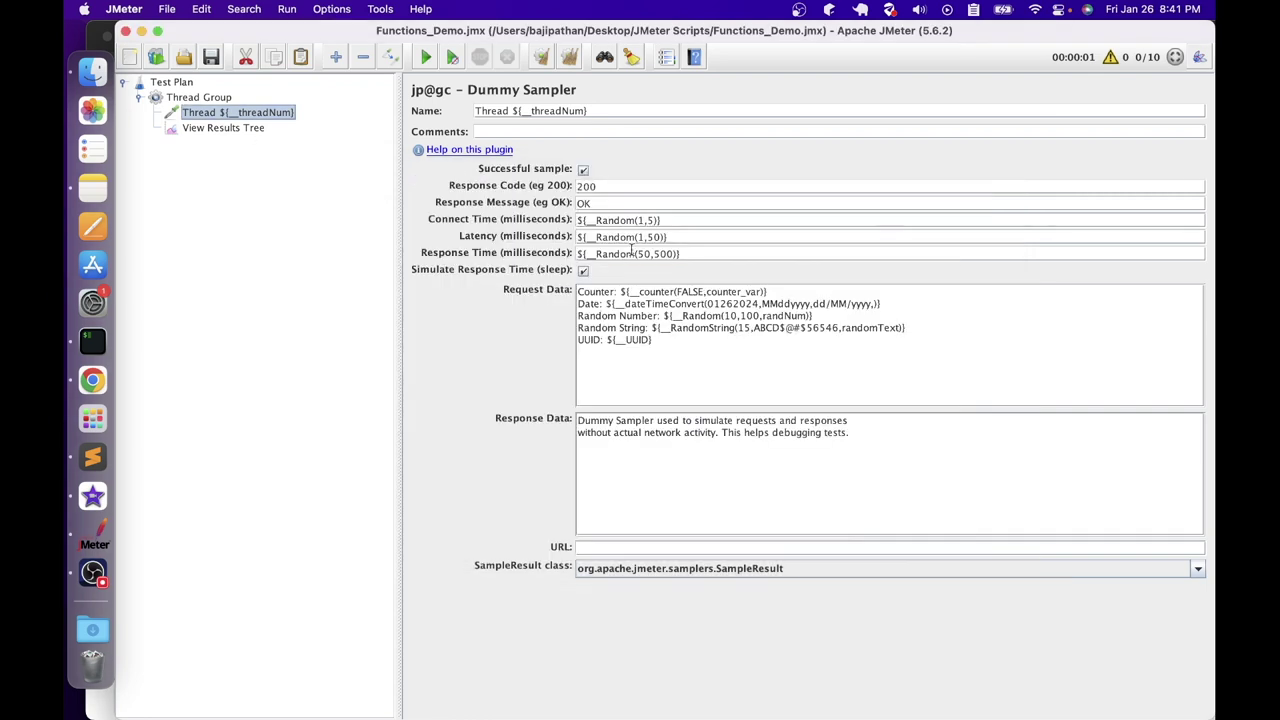
key(Return)
text(JavaScript code:)
key(super+v)
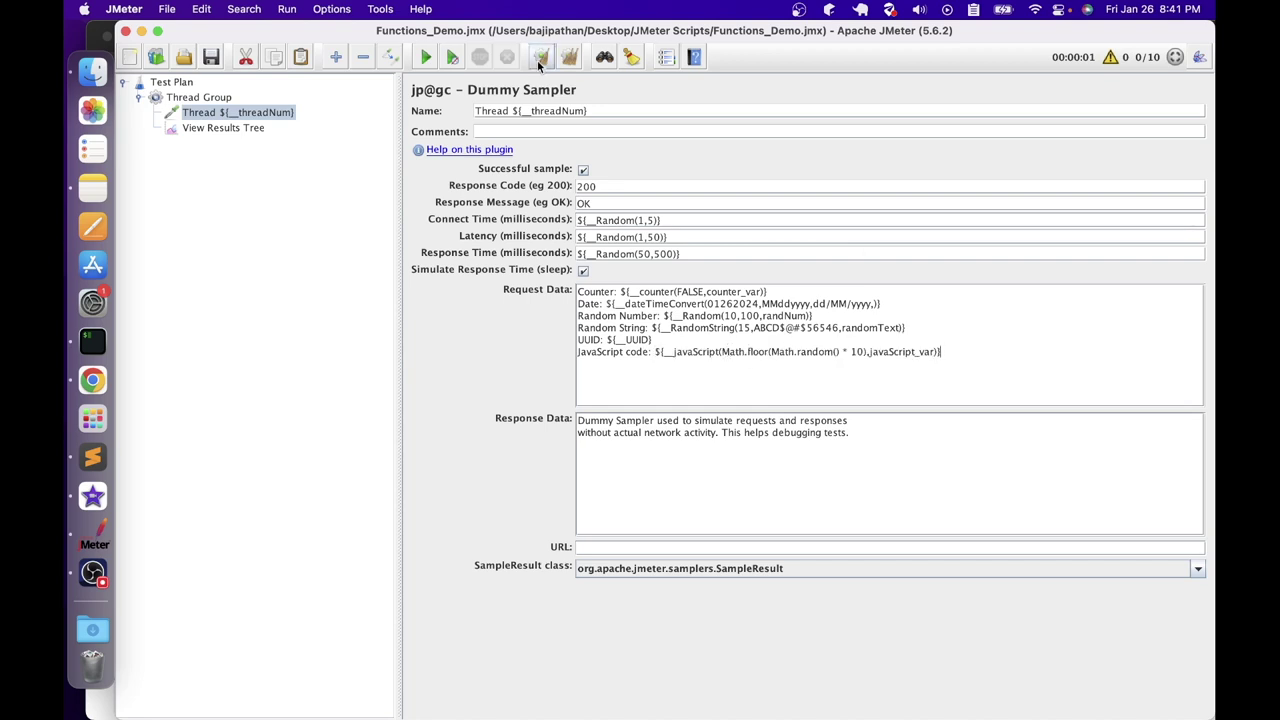
Run the test and check the JavaScript code value in the request bodies of several new samples
click(425, 58)
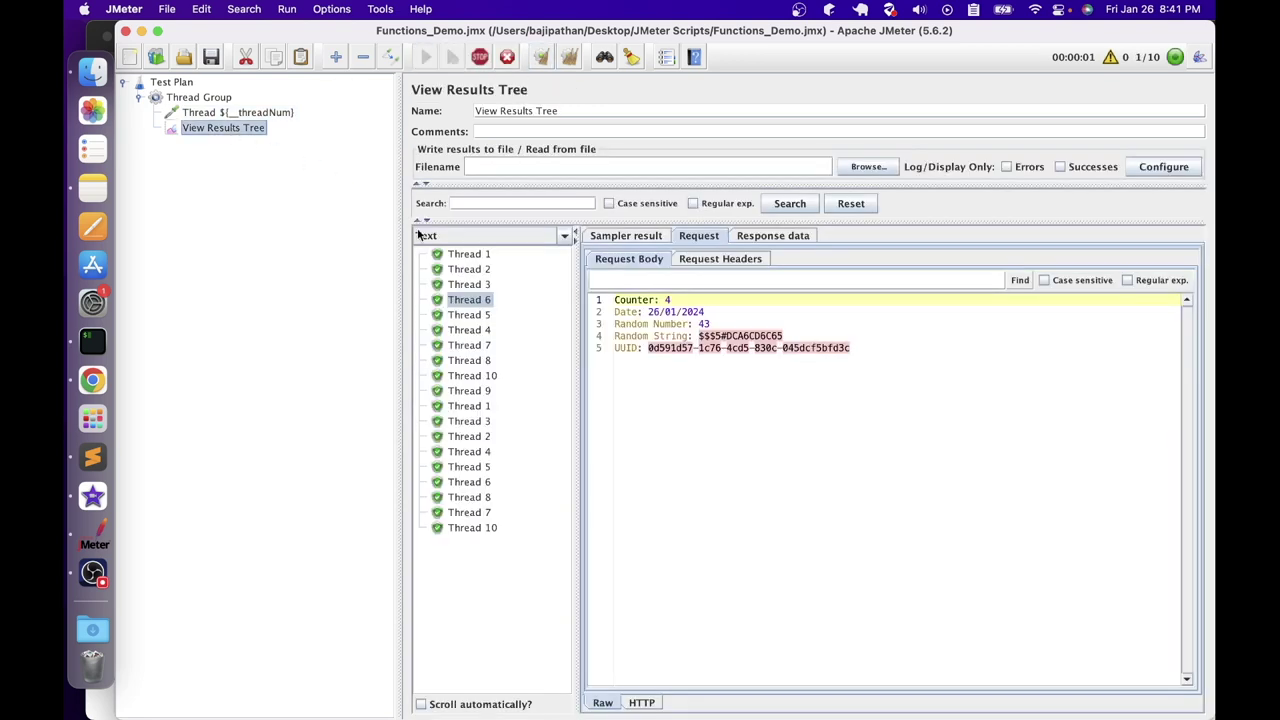
click(468, 421)
click(468, 451)
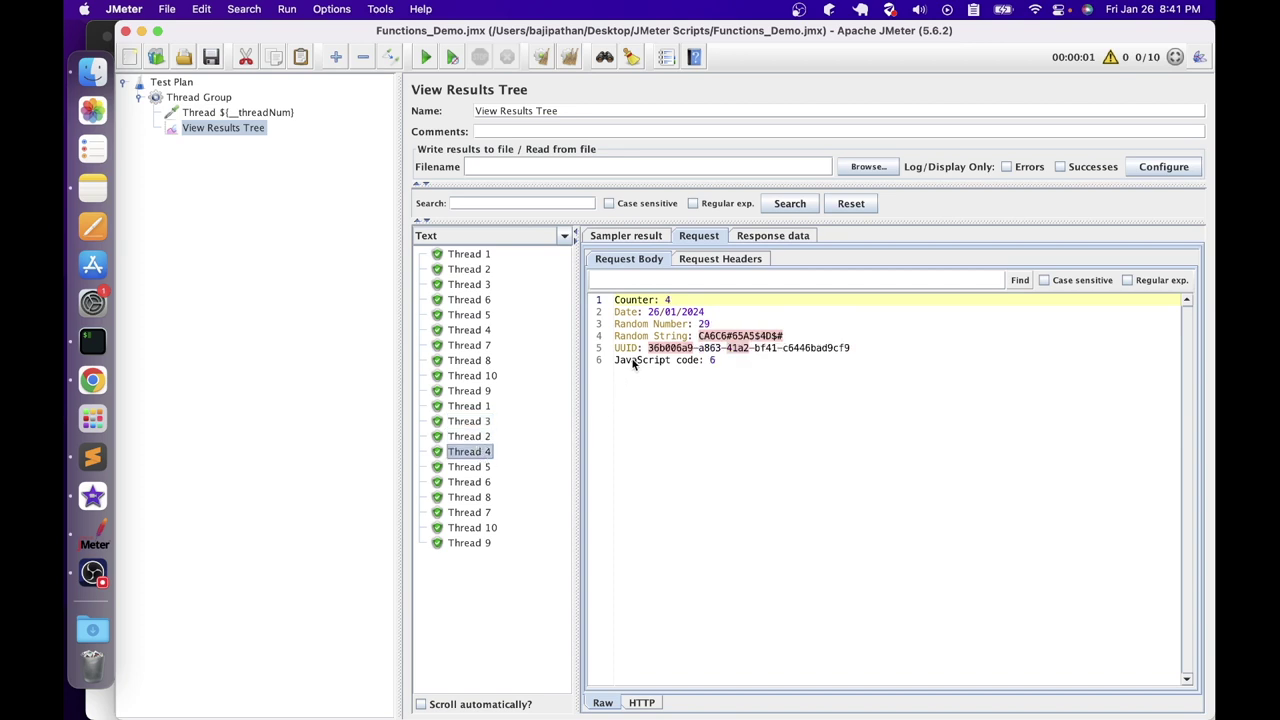
click(476, 467)
click(478, 482)
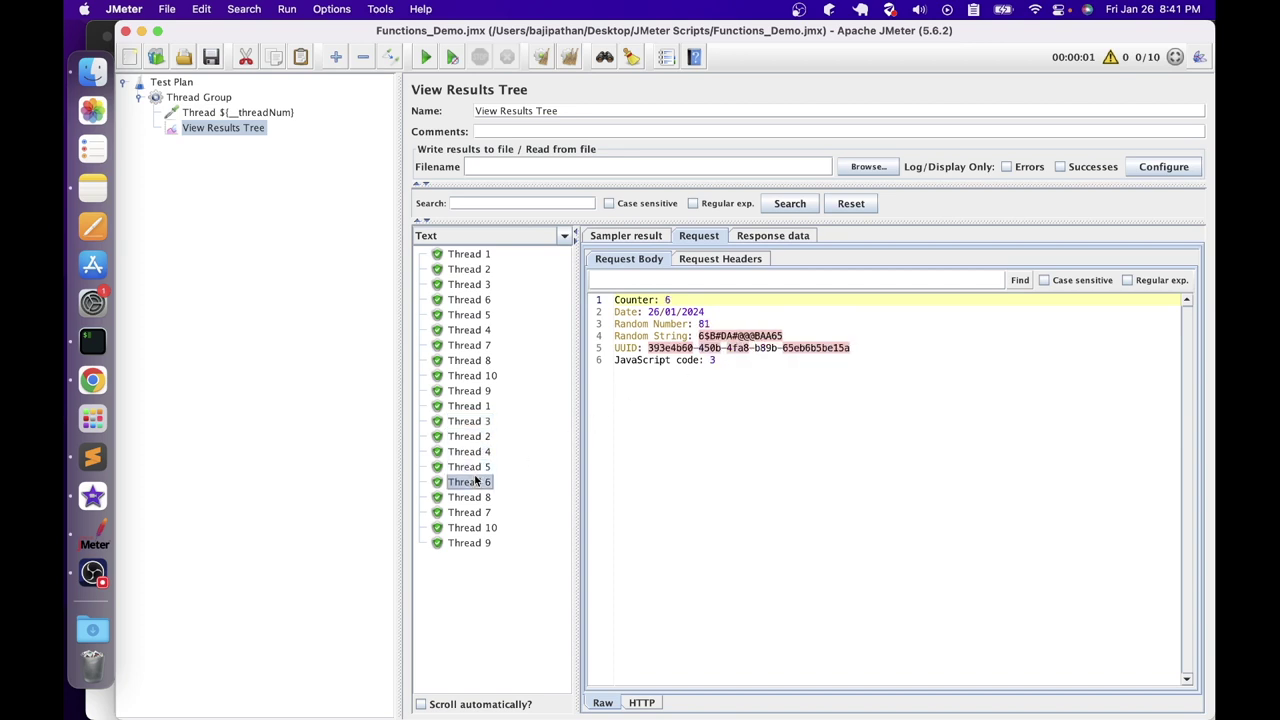
Check the JavaScript code value in the request bodies of the last few samples, and clear the results
click(478, 512)
click(478, 527)
click(478, 545)
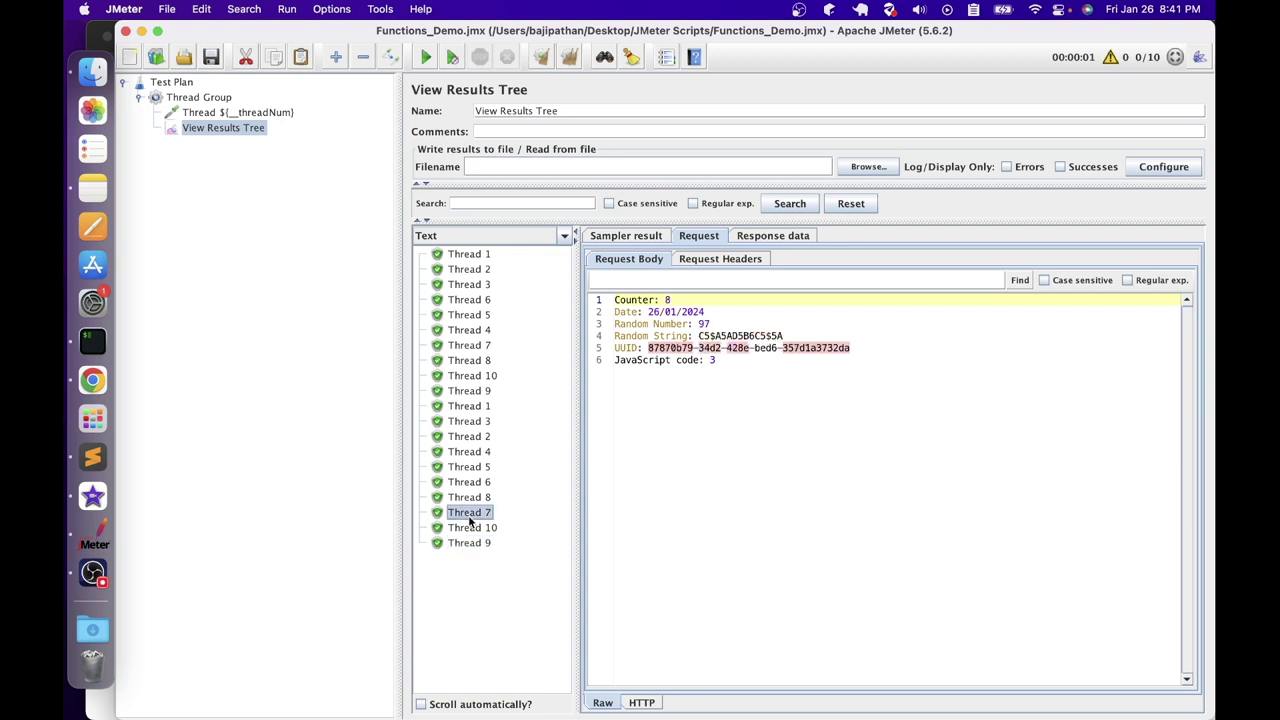
key(super+e)
Reopen the Function Helper and choose the changeCase function
click(380, 9)
click(401, 76)
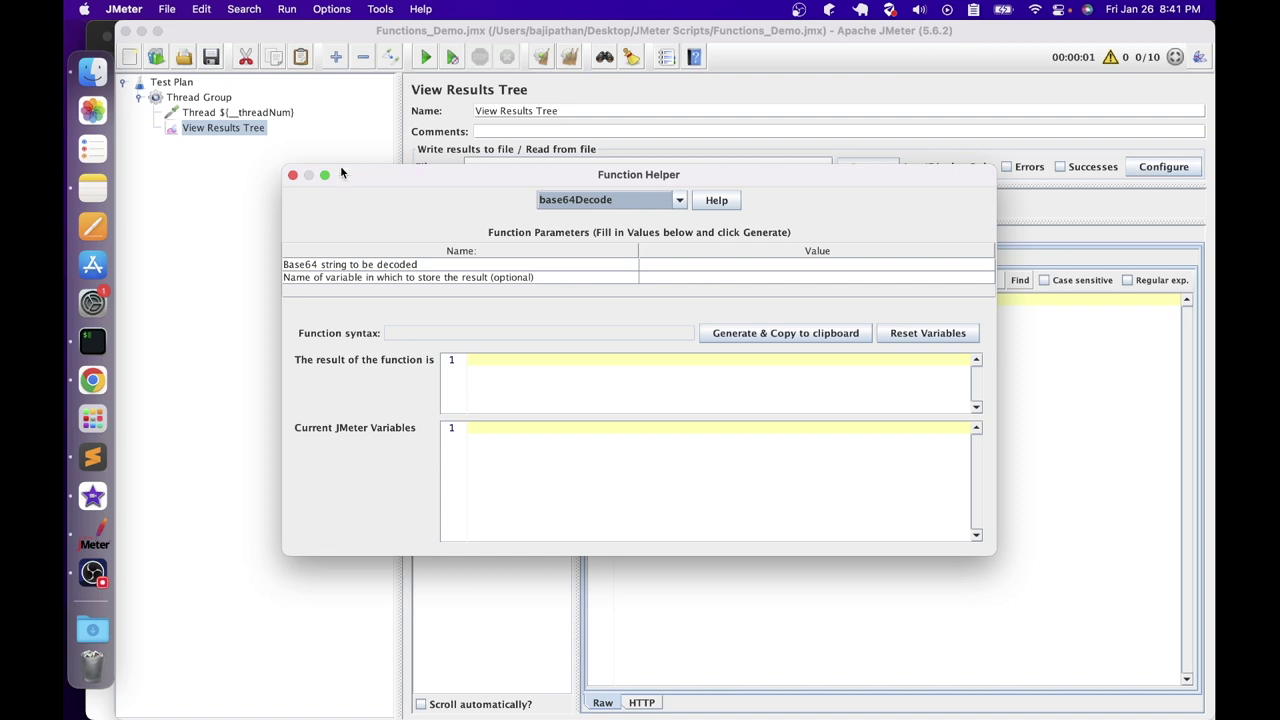
click(548, 202)
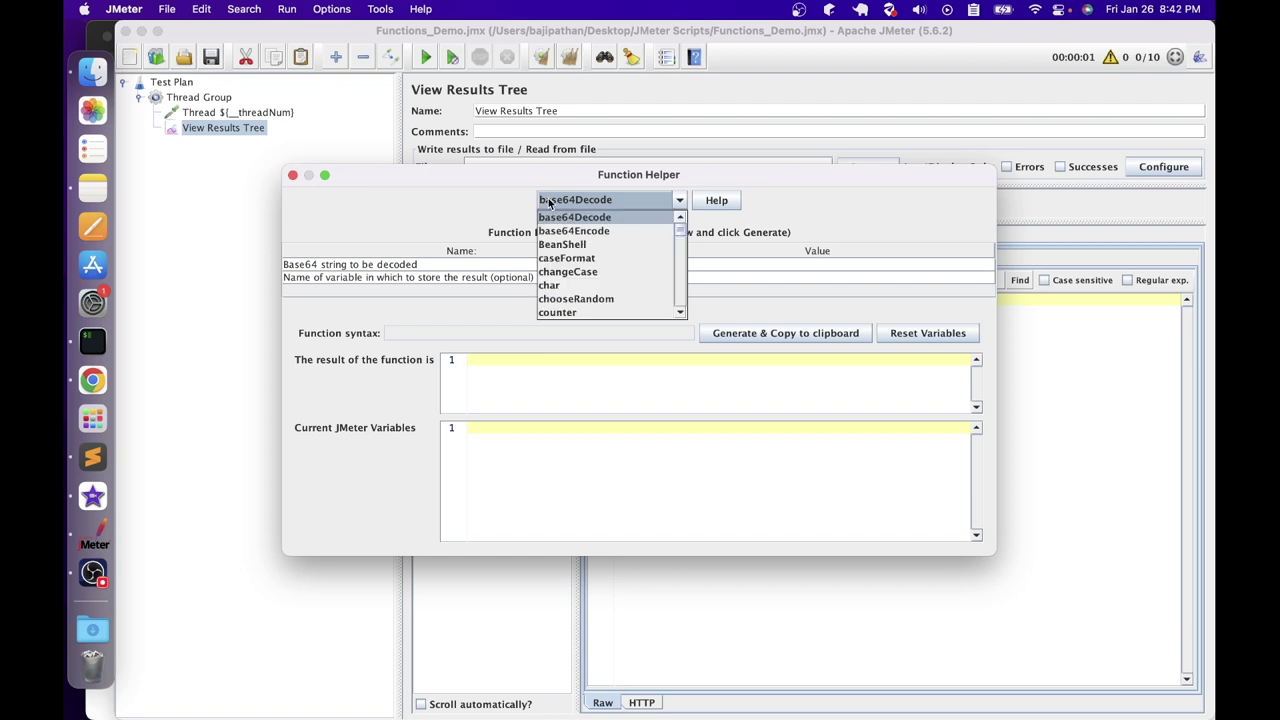
click(567, 272)
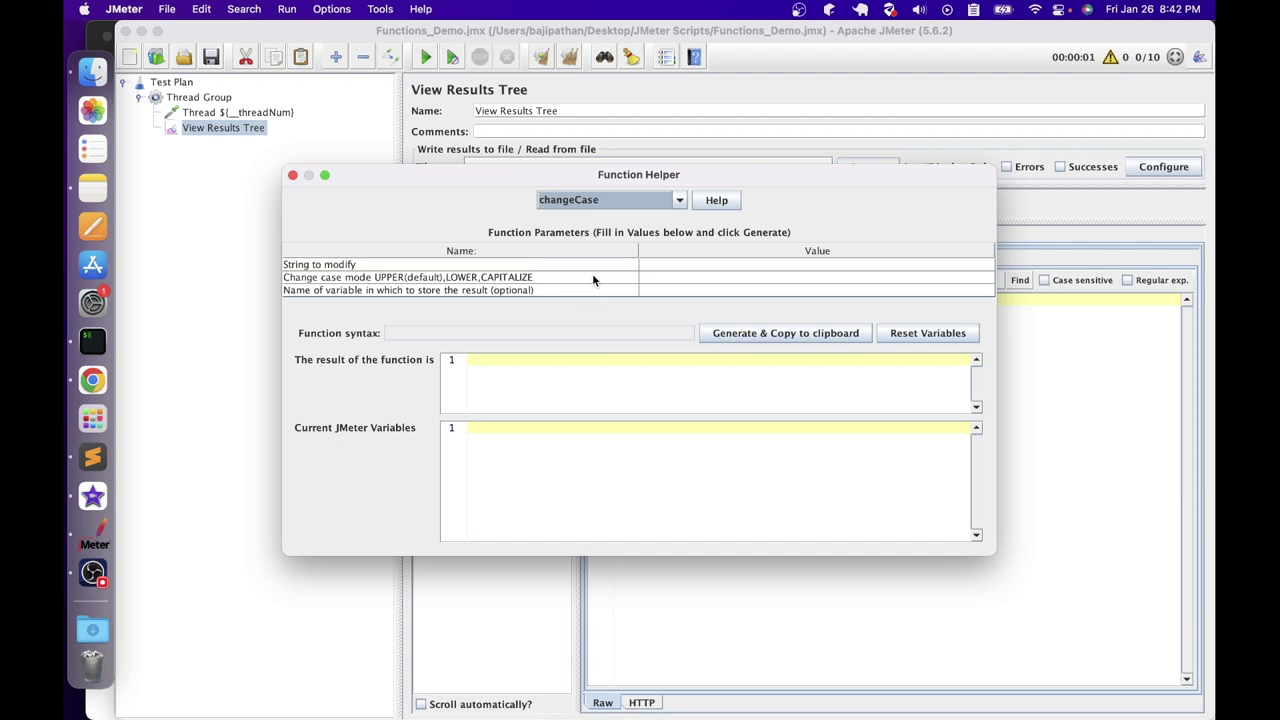
Set changeCase's string to modify to "LEARNING JMETER IS FUN" and its change case mode to LOWER
click(667, 264)
text(LEARNING JMETER IS FUN)
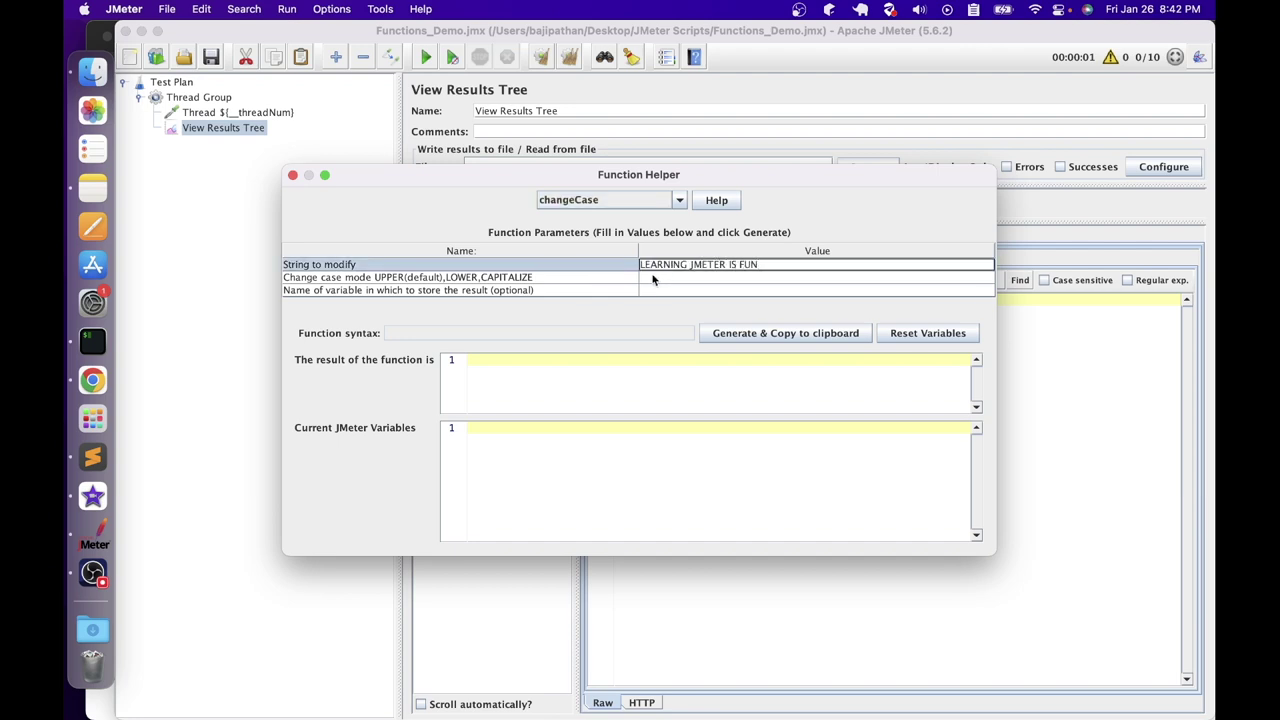
click(652, 280)
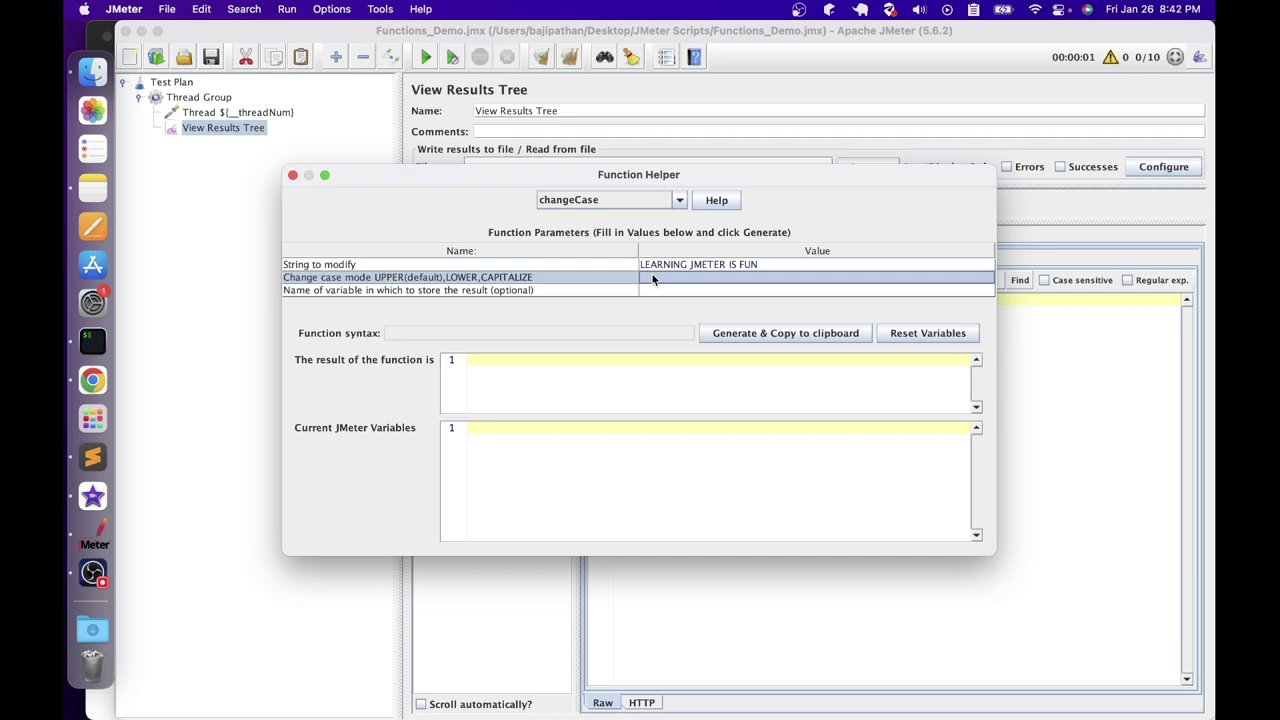
double_click(652, 278)
text(LOWER)
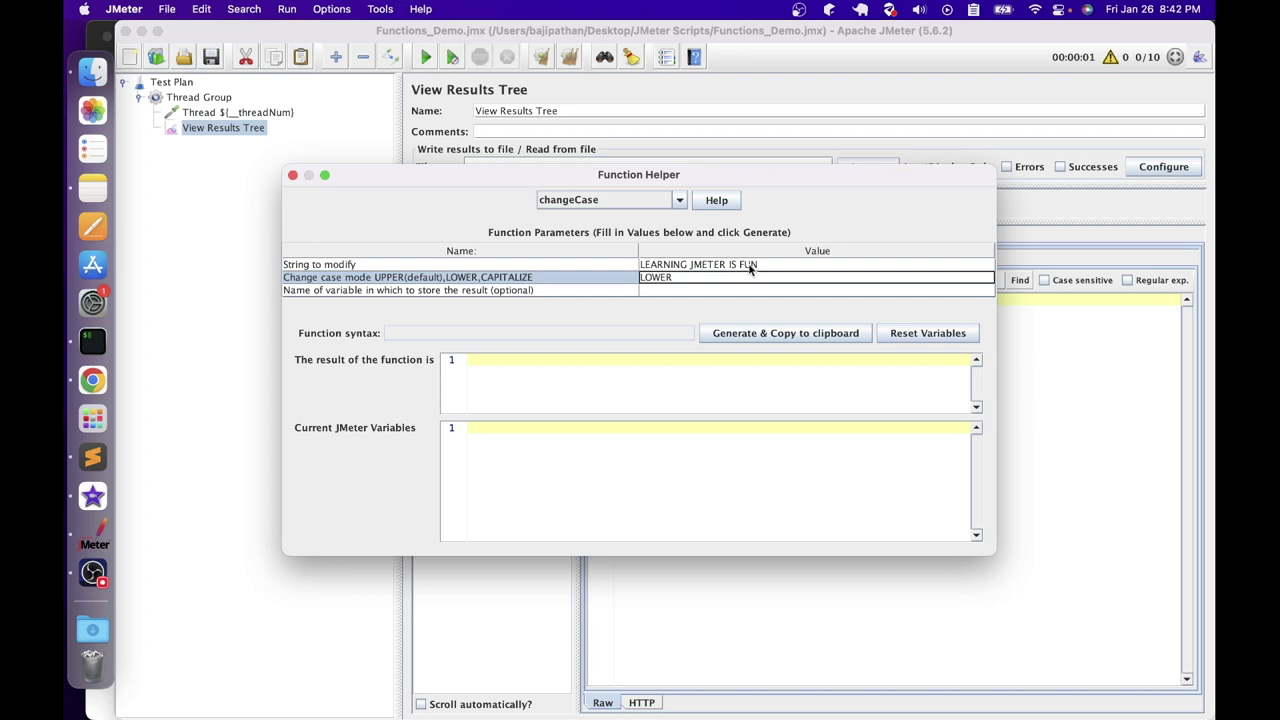
drag(684, 280, 622, 278)
Name the result variable jmeter_String, generate and copy the changeCase function, and check its syntax and result
double_click(672, 290)
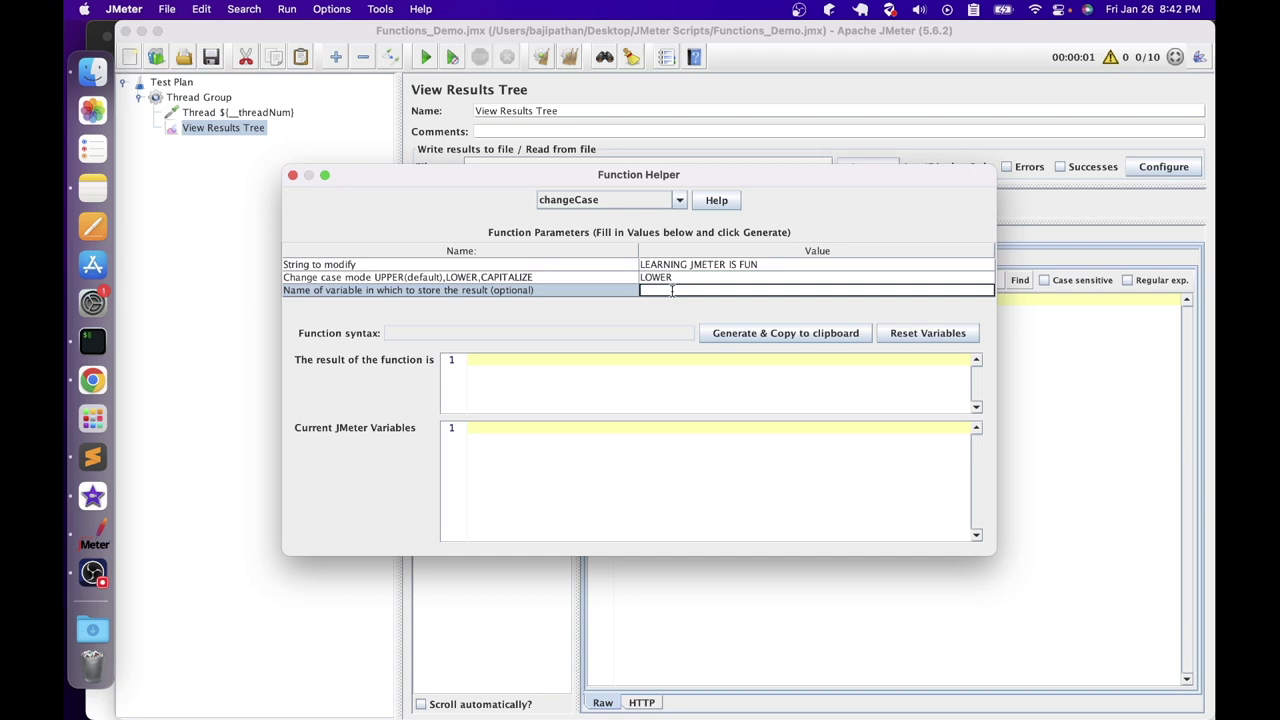
text(jmeter_String)
click(771, 333)
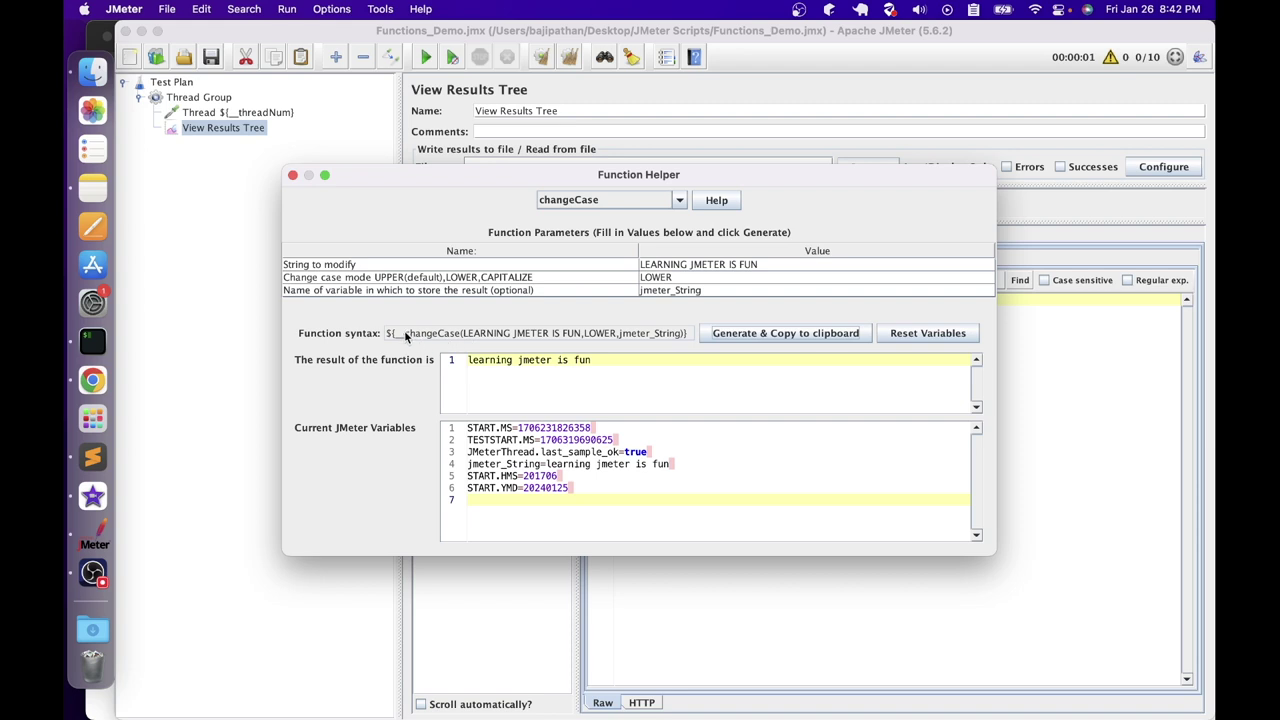
drag(688, 333, 386, 336)
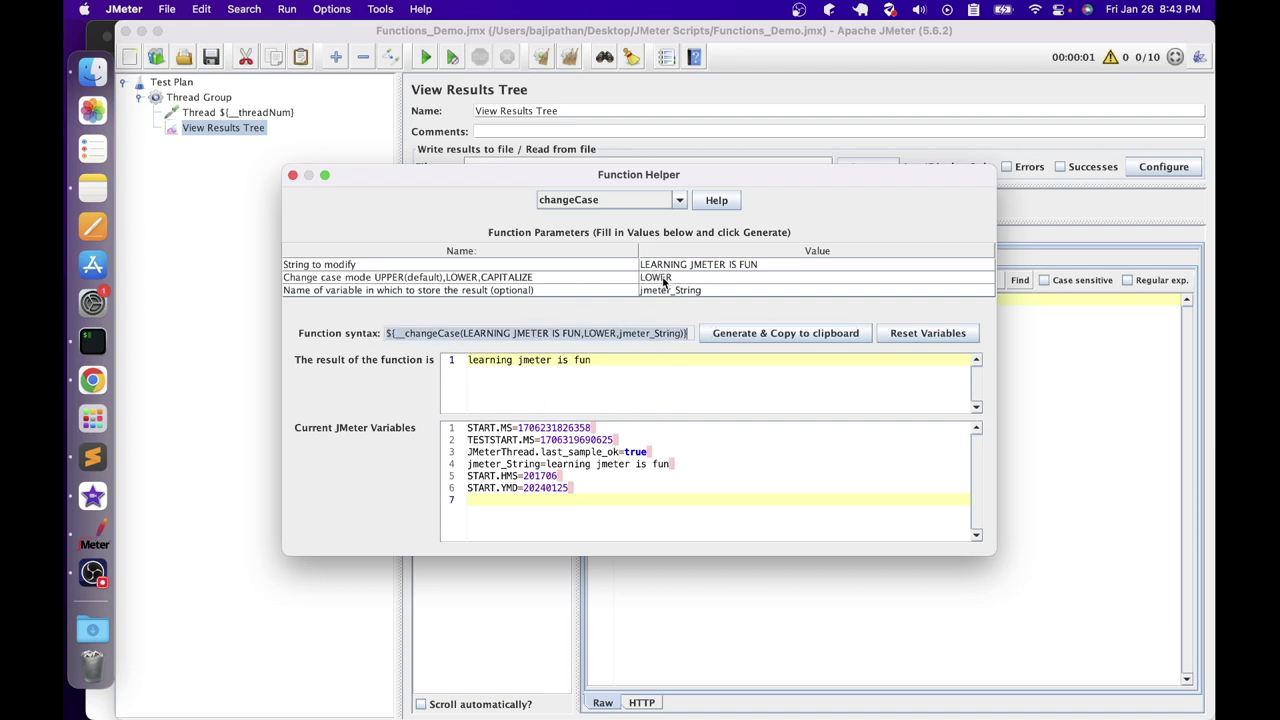
drag(613, 360, 466, 360)
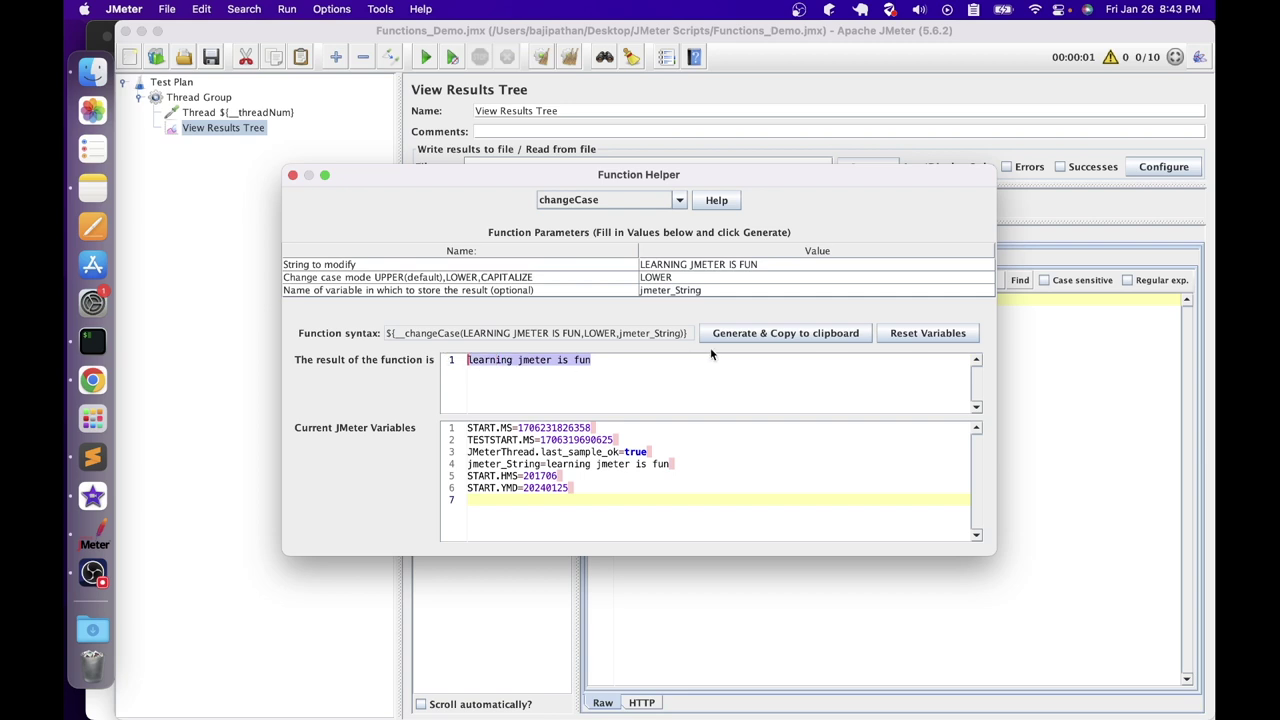
Add the line "Change Case: ${__changeCase(LEARNING JMETER IS FUN,LOWER,jmeter_String)}" below the JavaScript code in the Dummy Sampler's Request Data
click(293, 176)
key(Up)
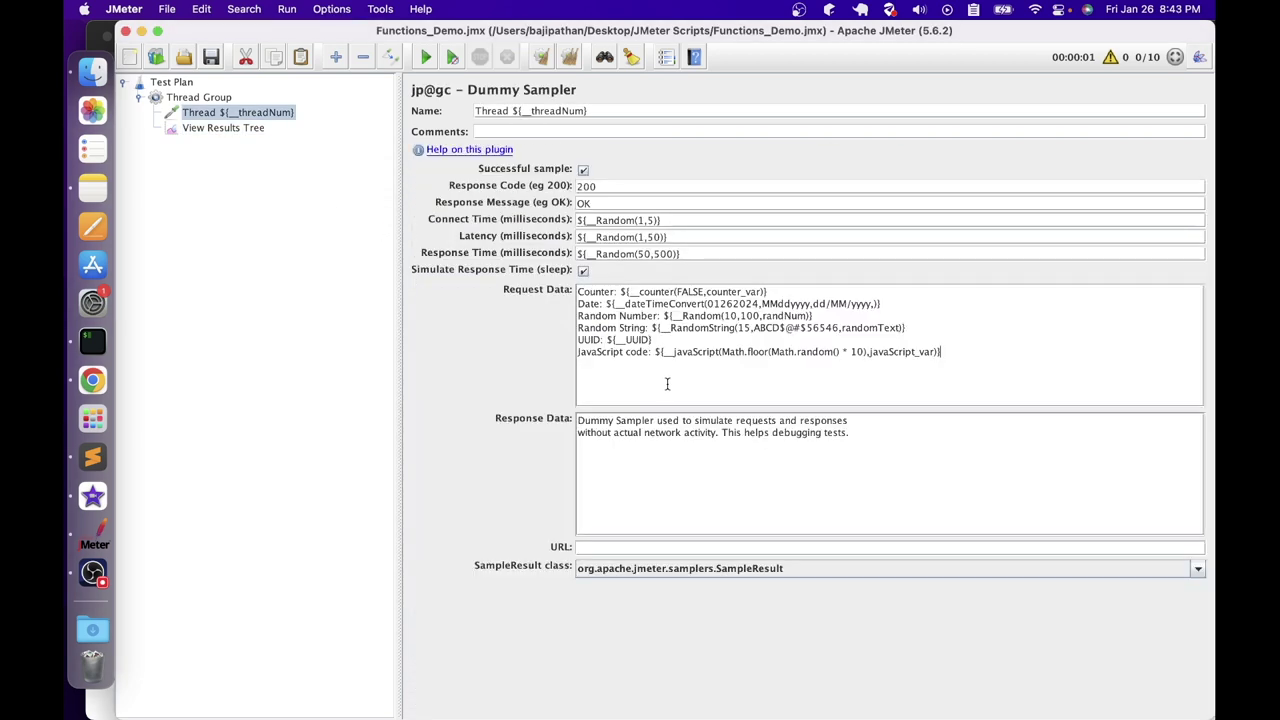
click(1005, 364)
text(Change Case:)
key(super+v)
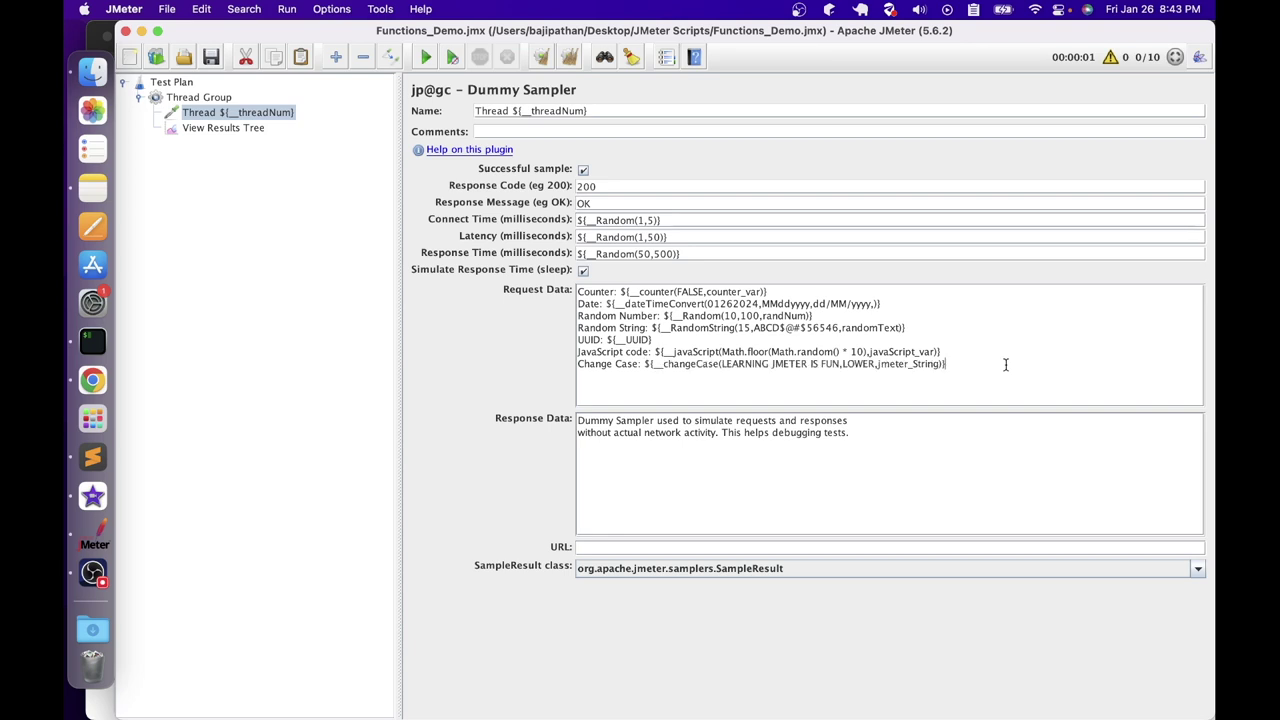
Run the test and check the Change Case value in the request bodies of several samples
click(424, 59)
click(232, 128)
click(466, 269)
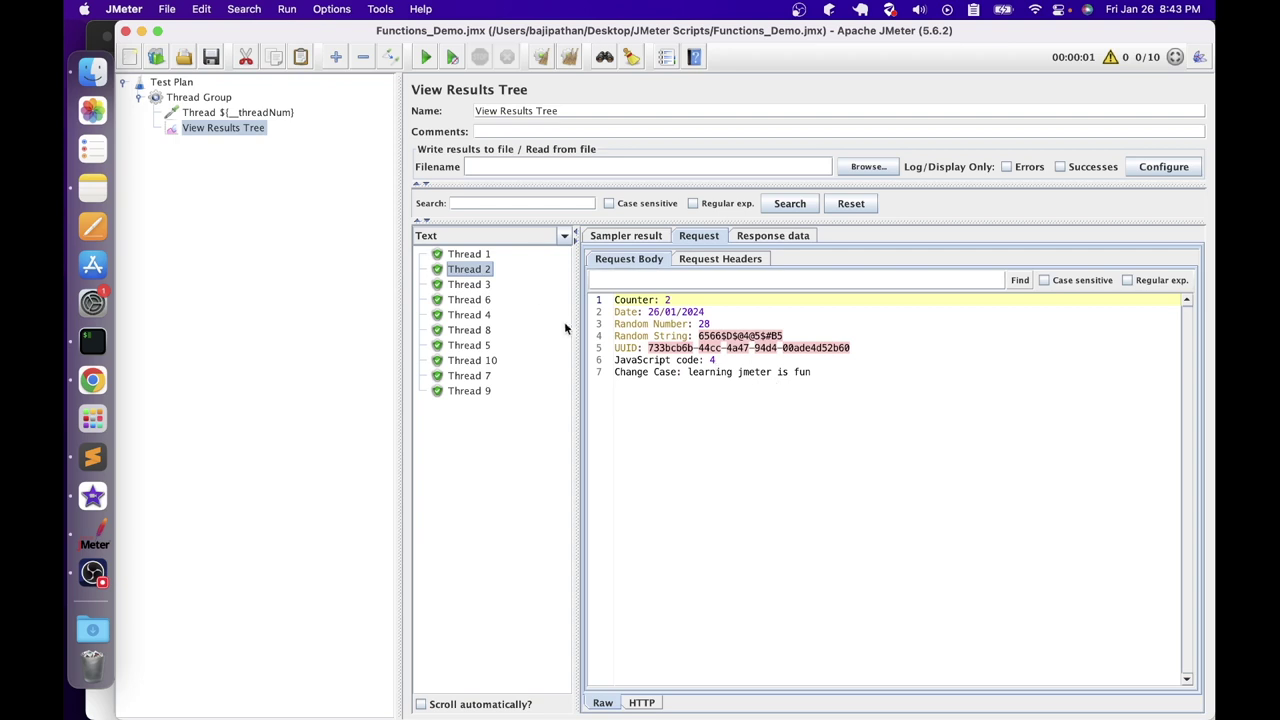
click(470, 285)
click(469, 314)
drag(812, 374, 635, 366)
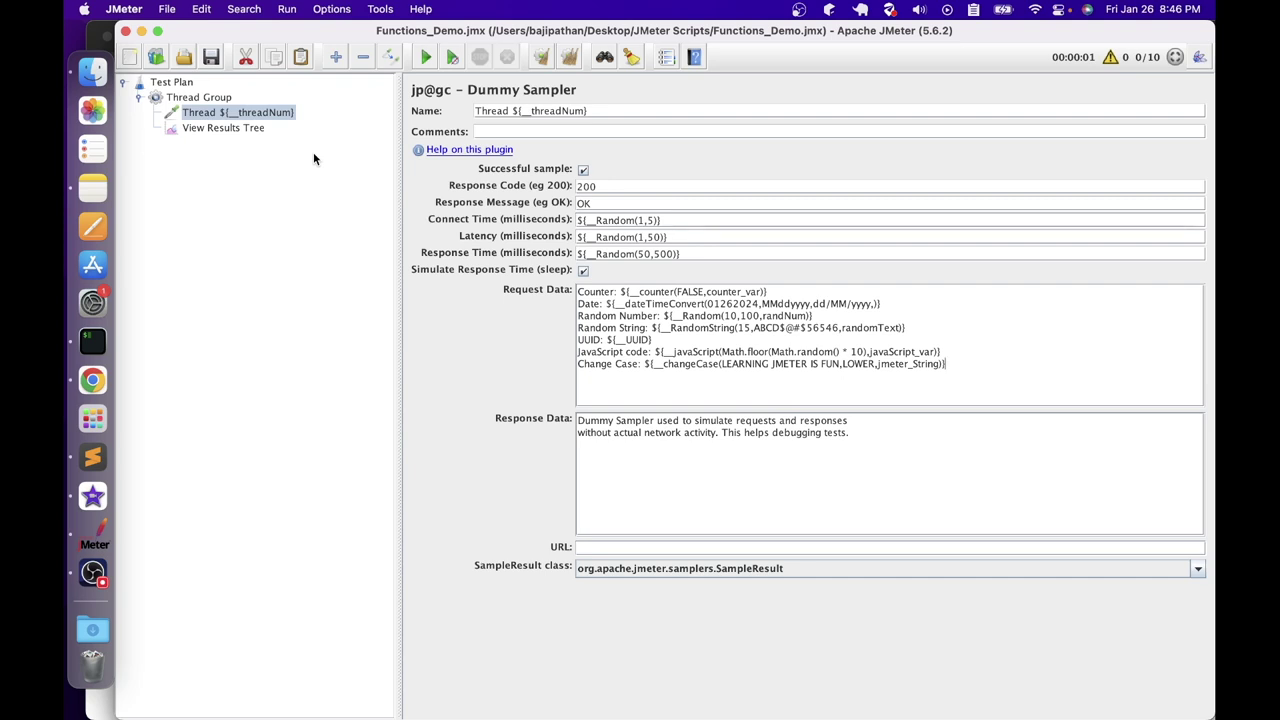
Open the Function Helper from the Dummy Sampler and choose the urlencode function
click(380, 9)
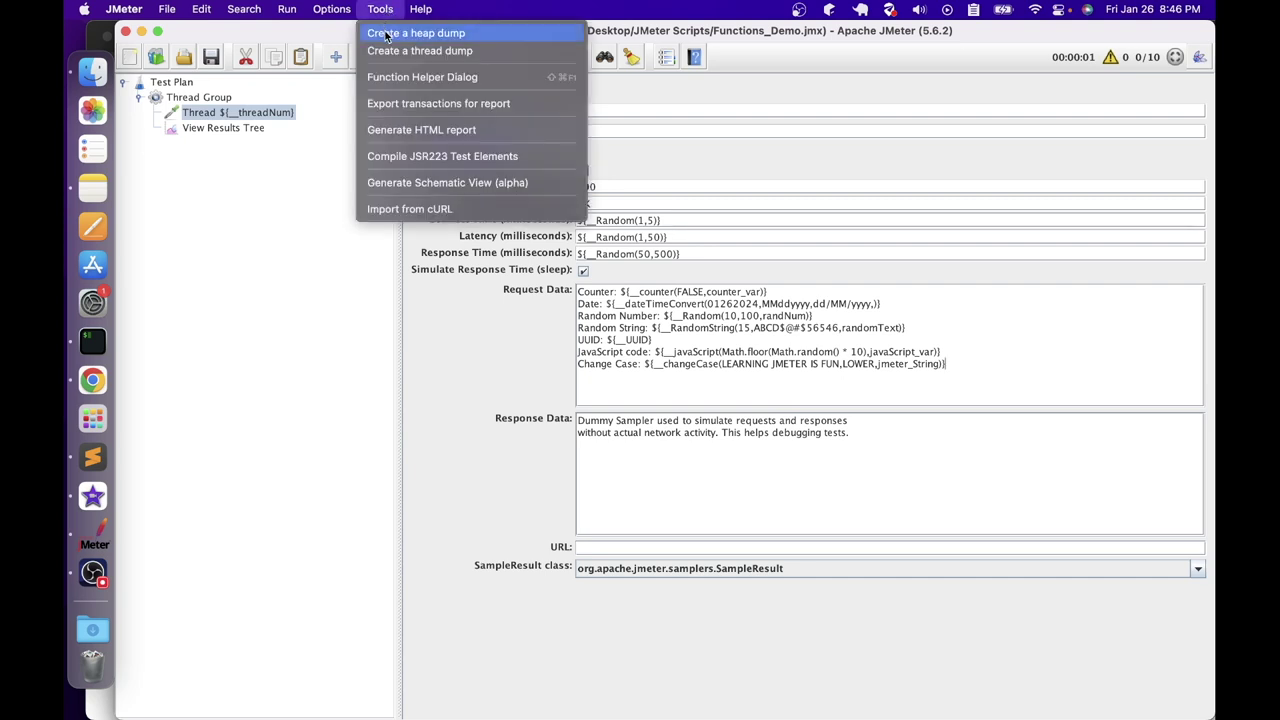
click(410, 77)
click(594, 200)
text(urldecode)
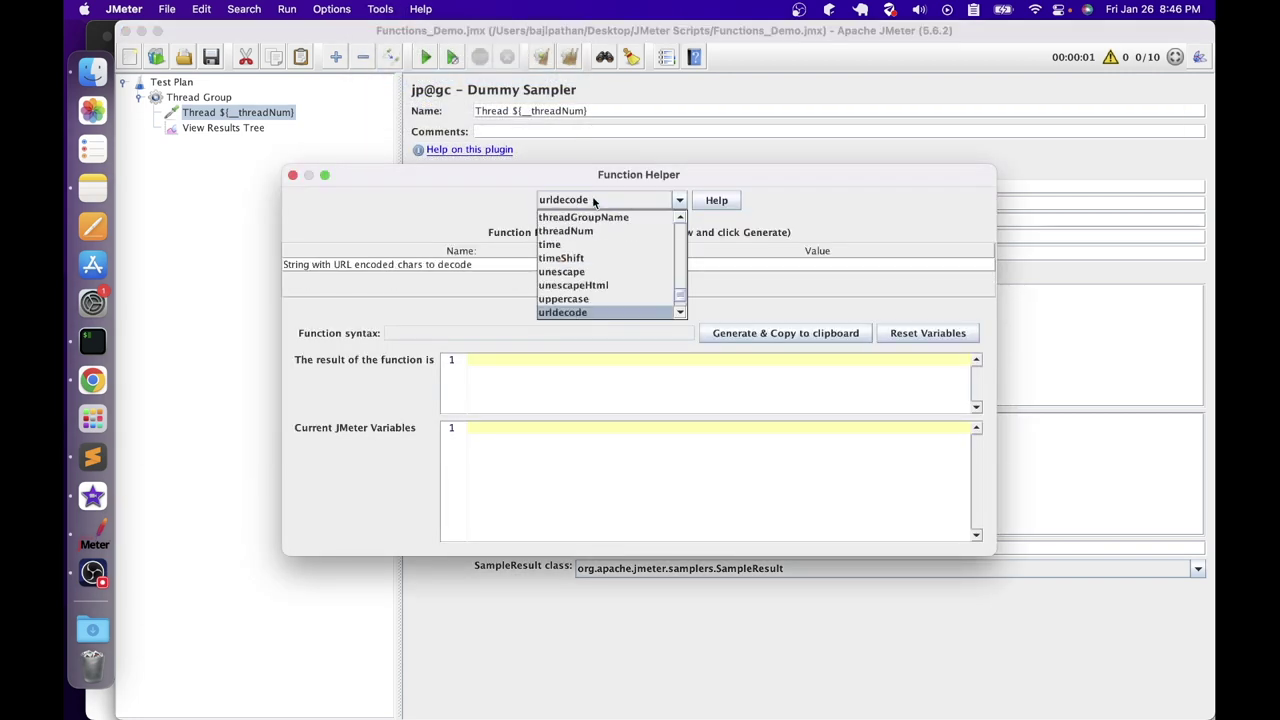
click(573, 271)
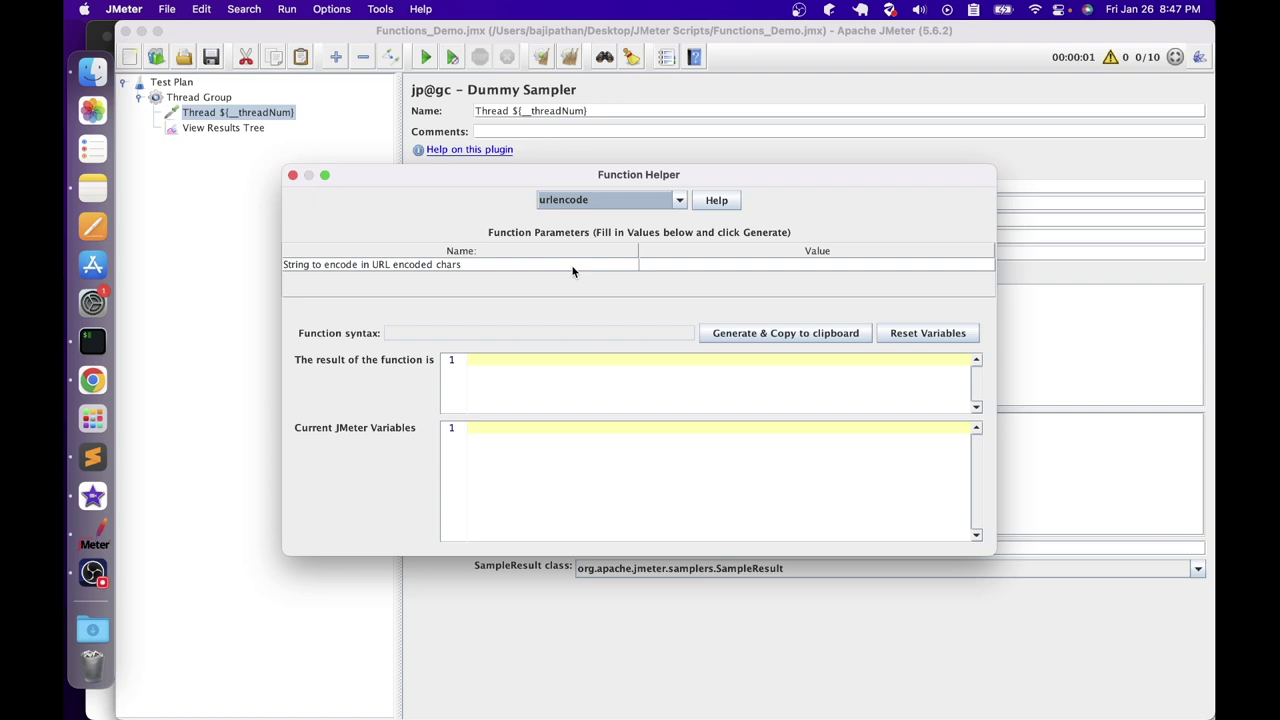
double_click(707, 265)
text(http)
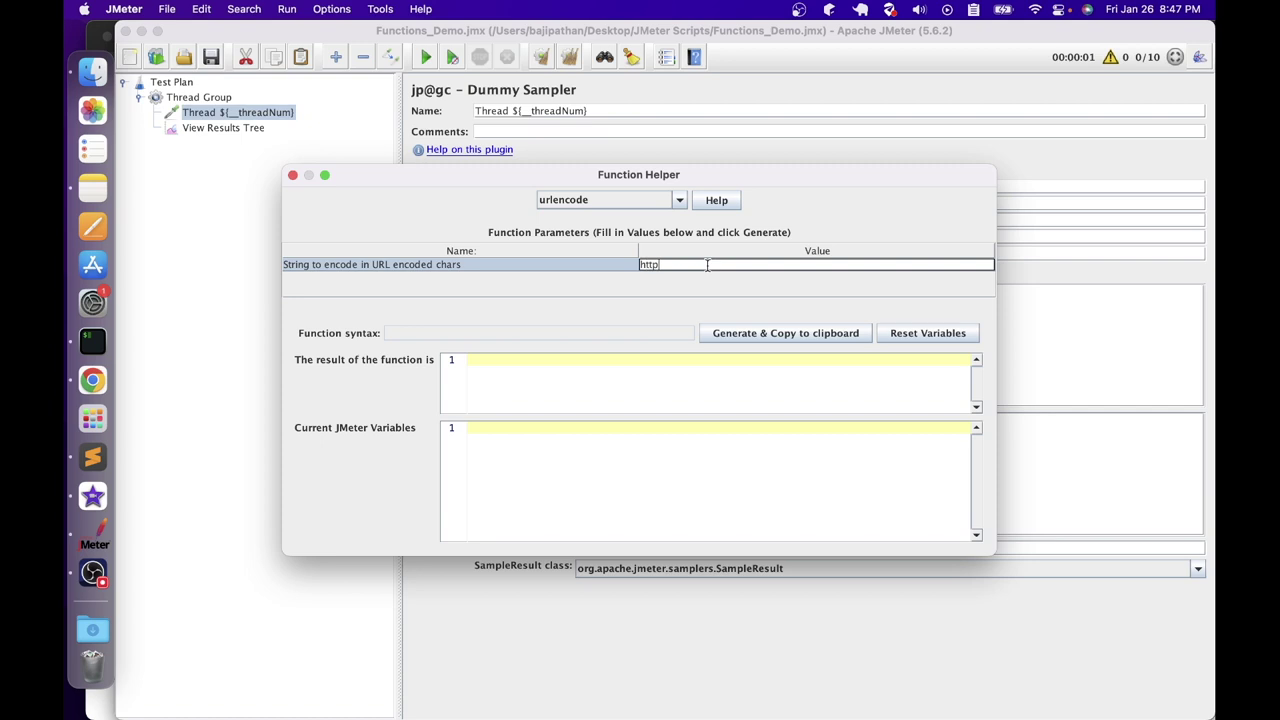
text(s://jmeter.apache.org?test)
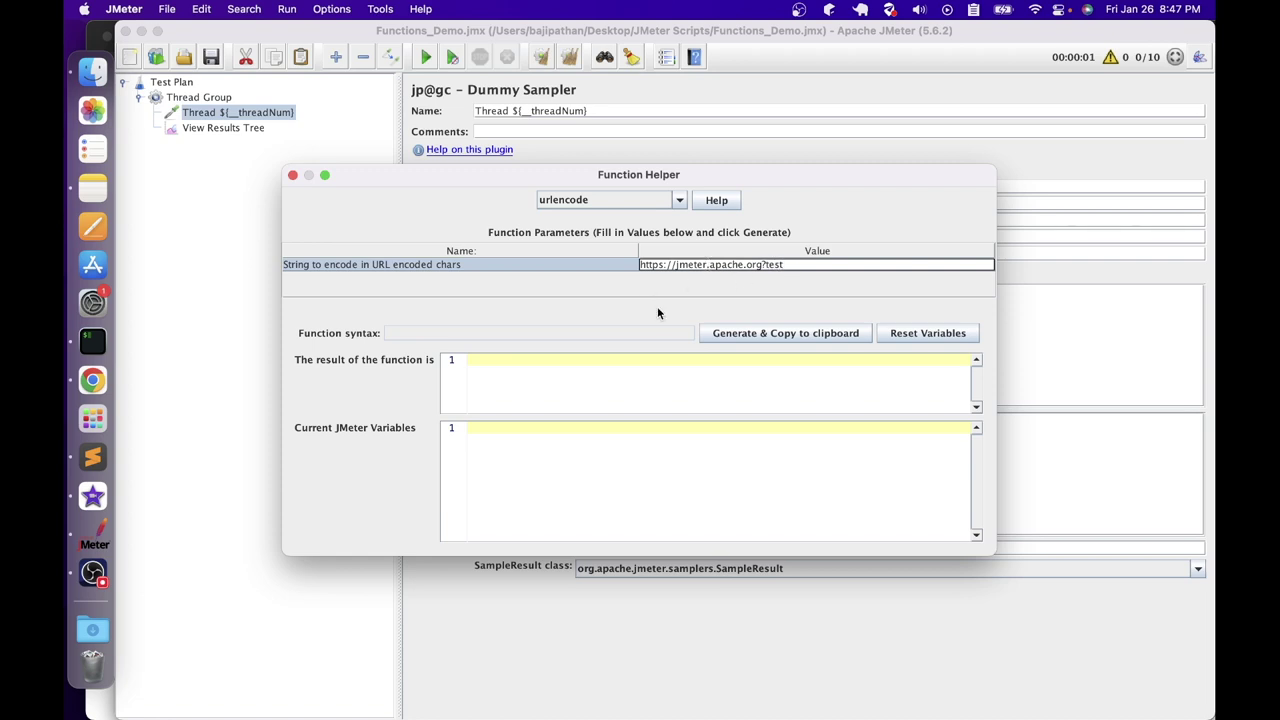
click(785, 333)
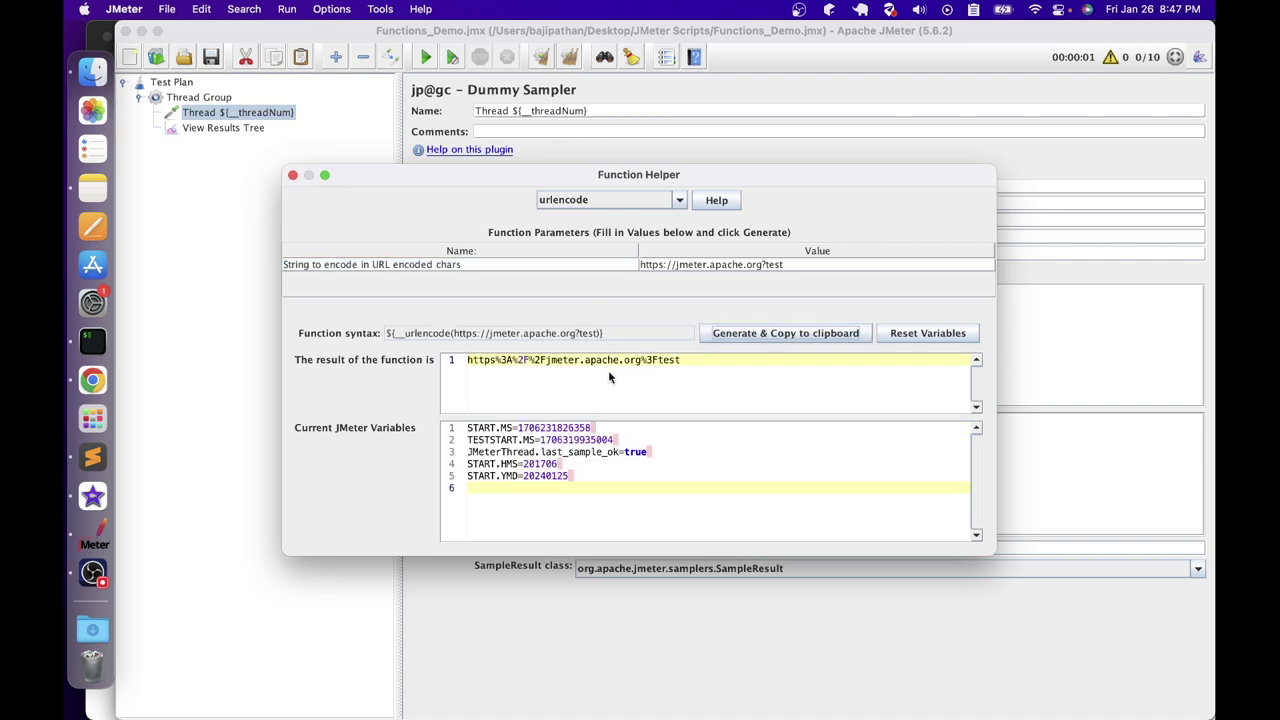
drag(494, 361, 528, 361)
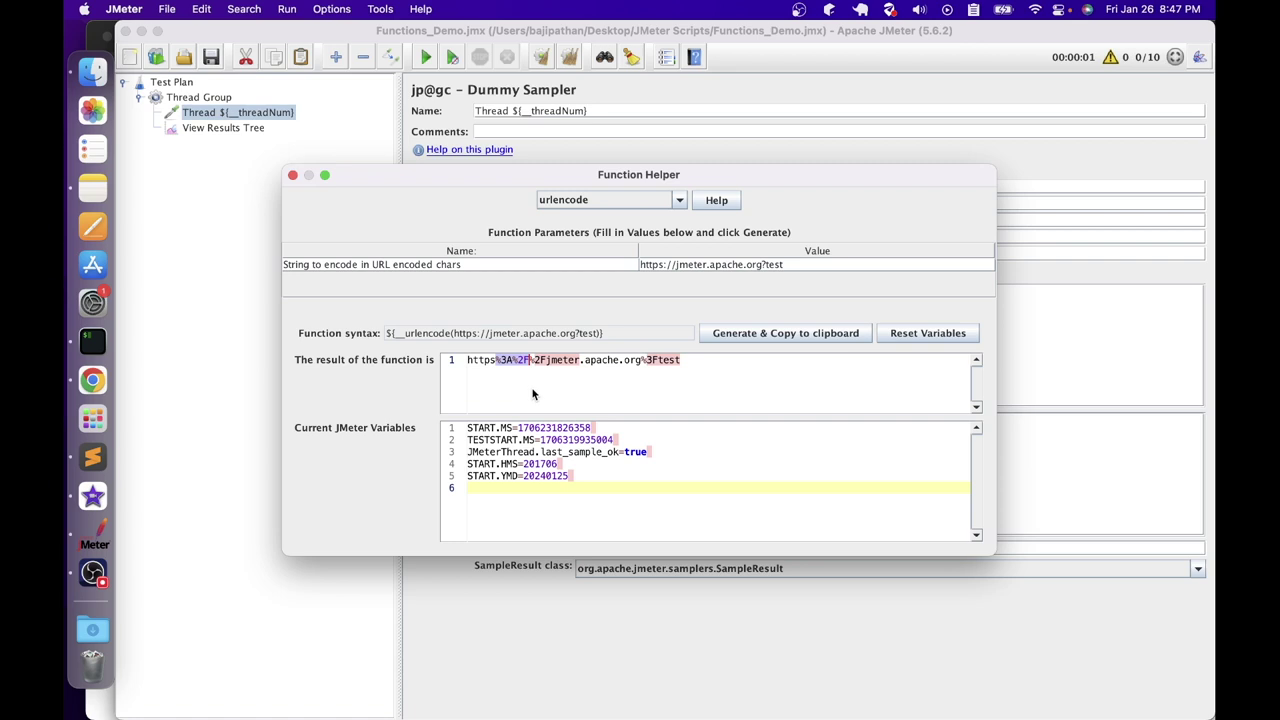
click(650, 361)
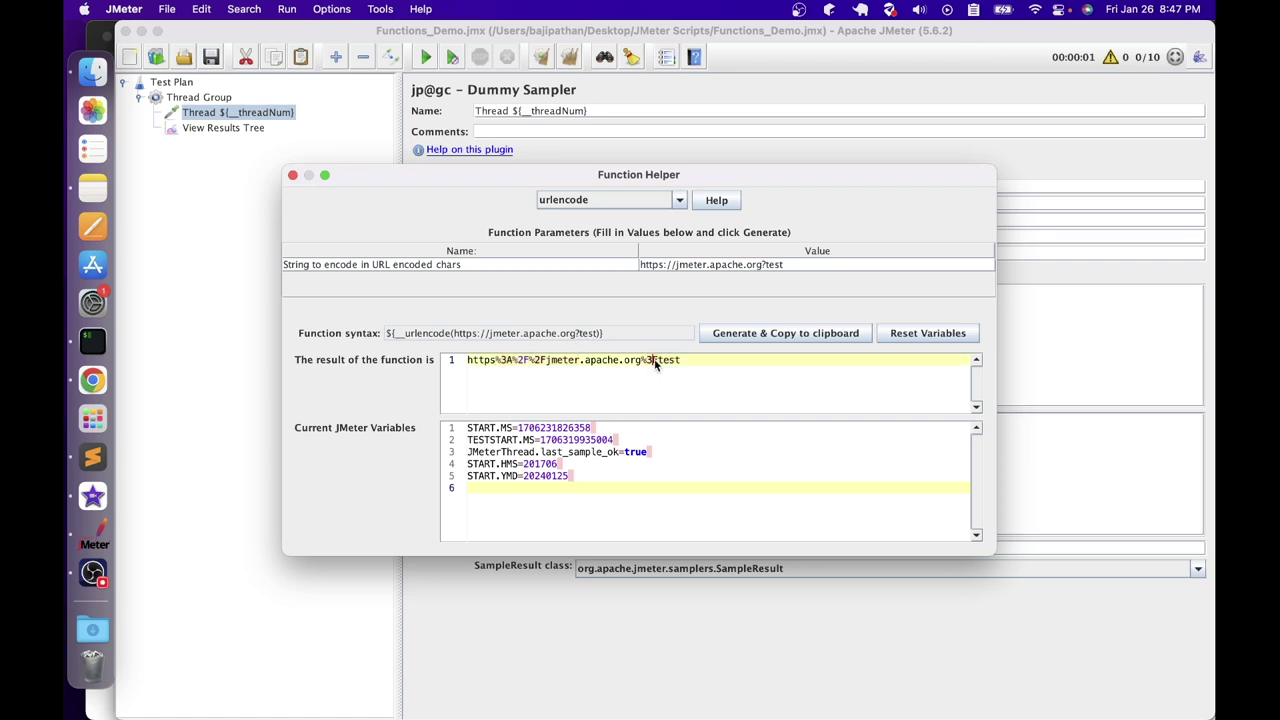
Switch to Chrome, search for "HTML URL Encoding" and open the W3Schools HTML URL Encoding Reference
click(92, 380)
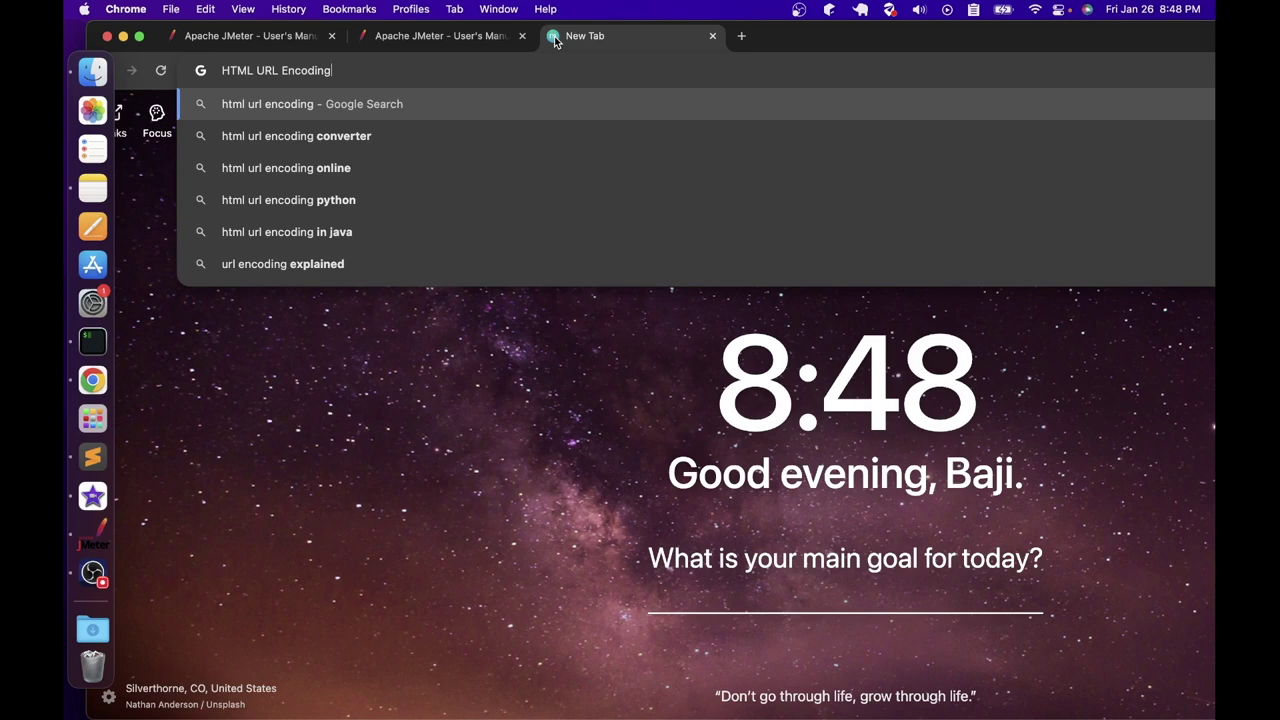
key(Return)
click(356, 285)
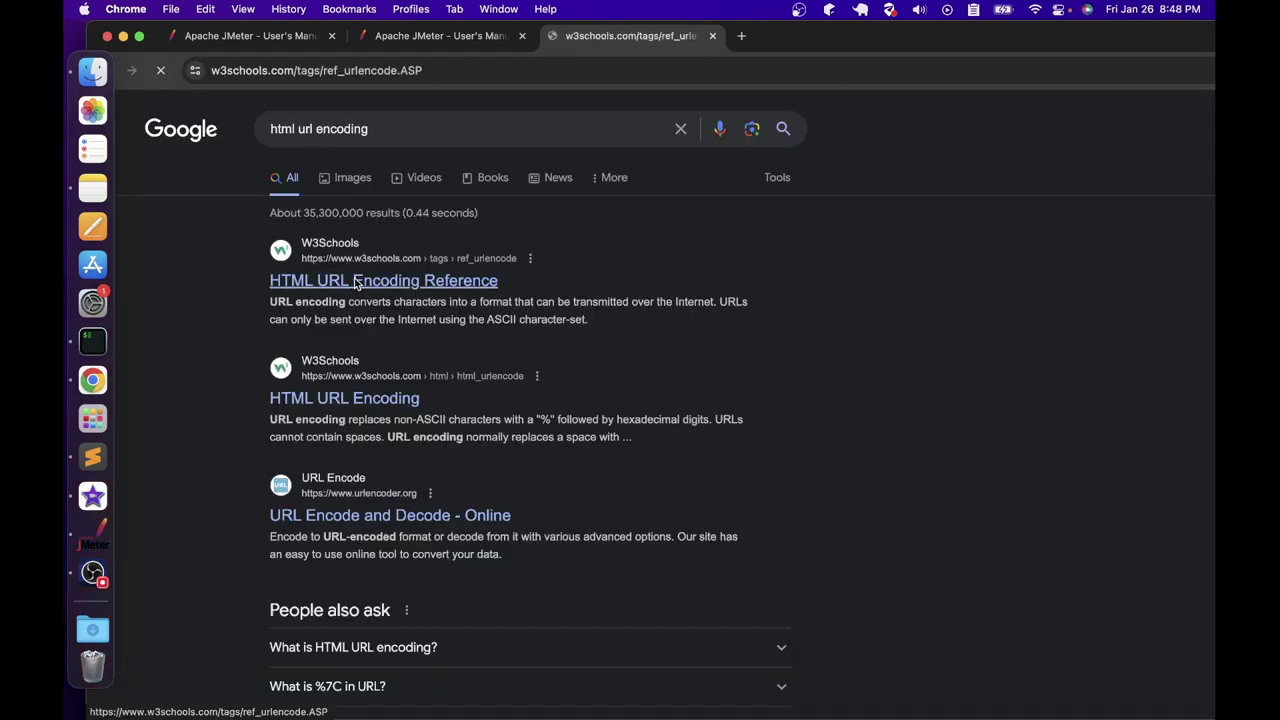
Look up the percent encodings of the slash and question mark characters in the ASCII Encoding Reference table
scroll(446, 381, down, 1)
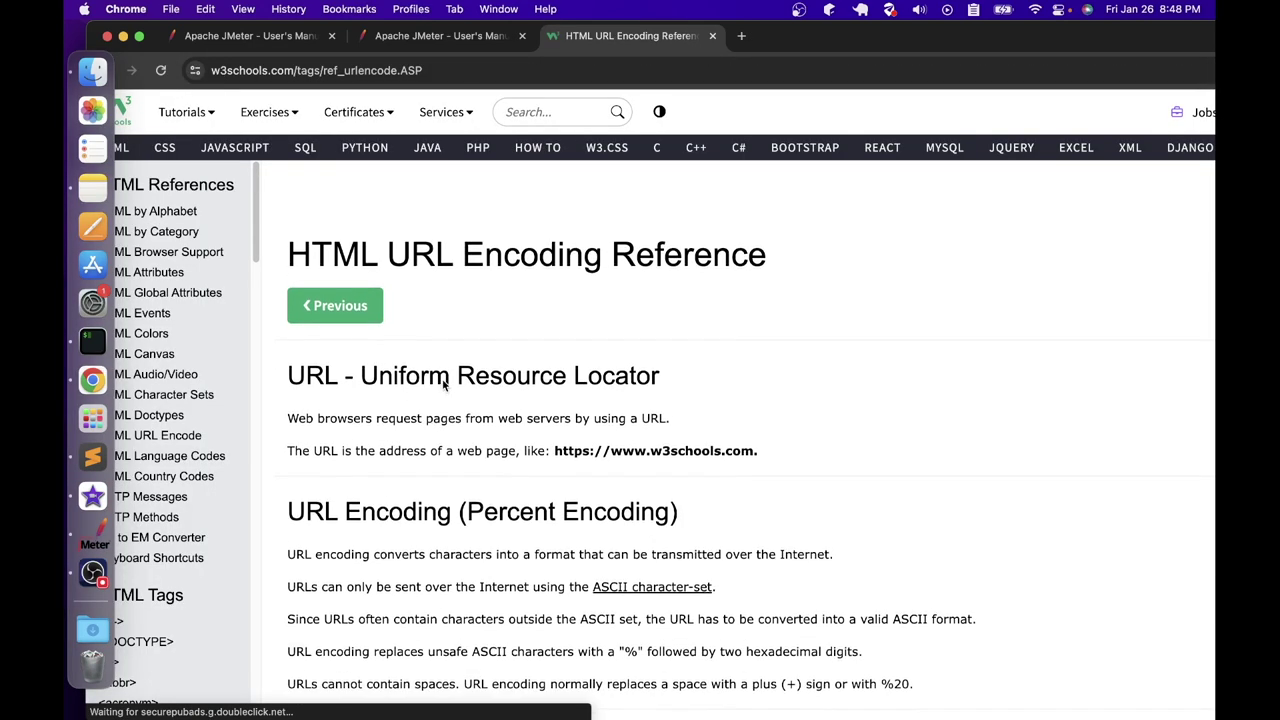
scroll(443, 400, down, 15)
scroll(443, 403, up, 7)
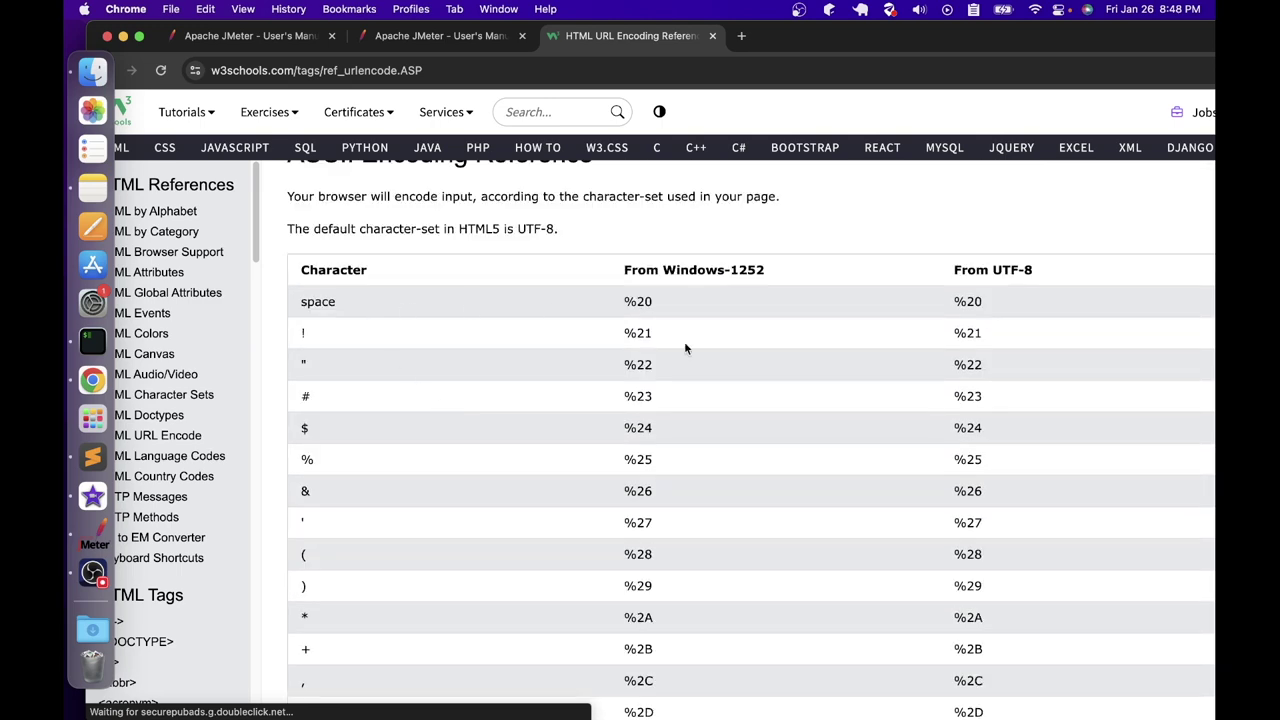
scroll(557, 486, up, 1)
scroll(548, 494, down, 5)
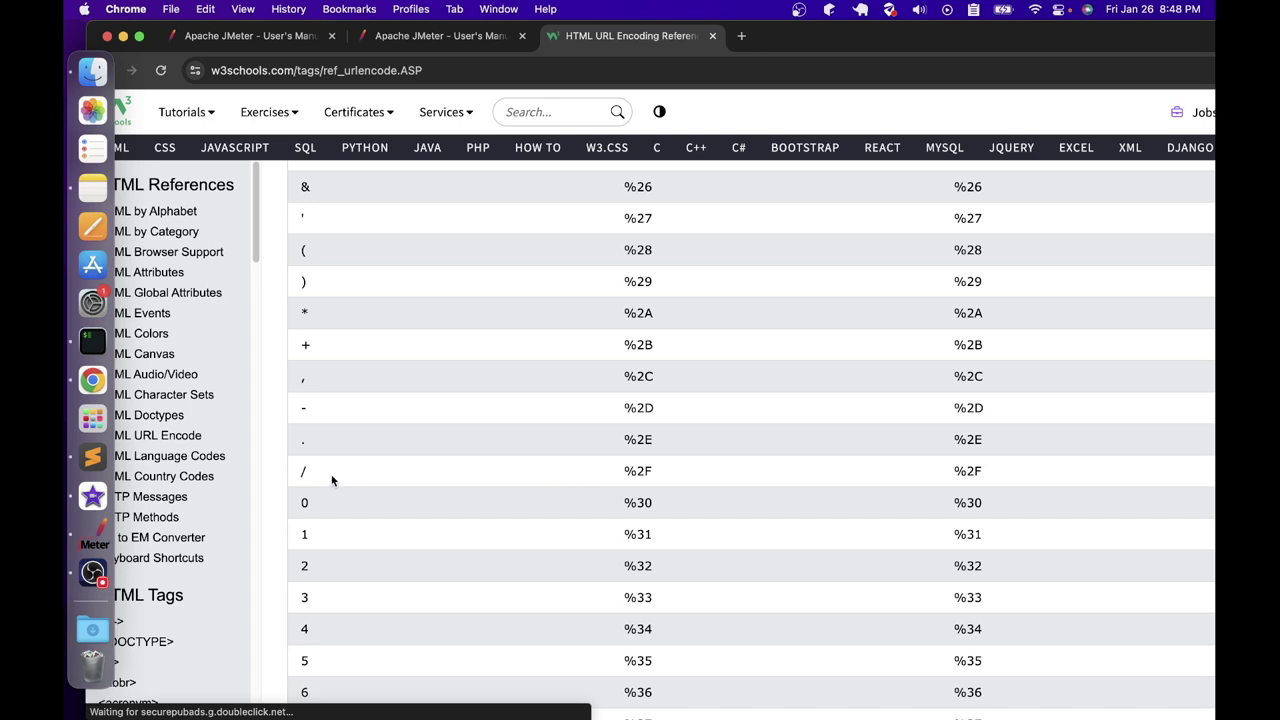
click(613, 476)
drag(613, 476, 666, 477)
scroll(514, 566, down, 5)
scroll(514, 566, up, 7)
click(360, 318)
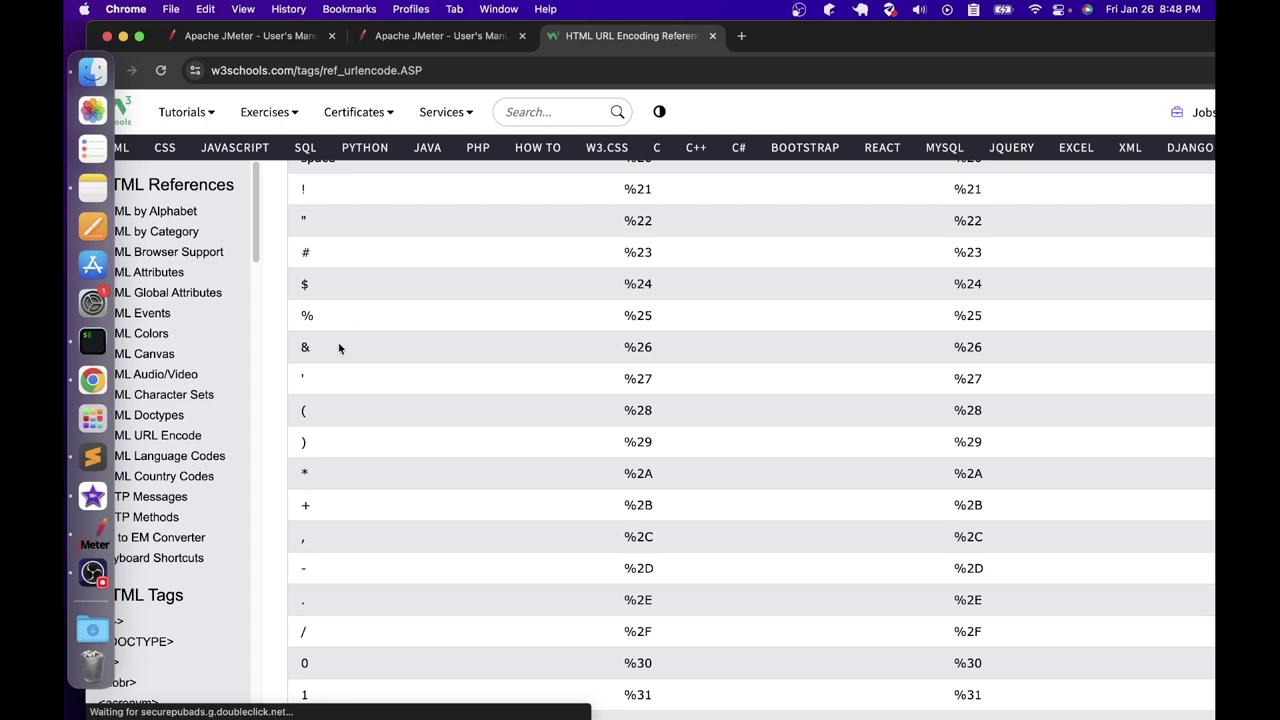
scroll(353, 376, down, 10)
drag(310, 568, 291, 568)
drag(618, 567, 691, 580)
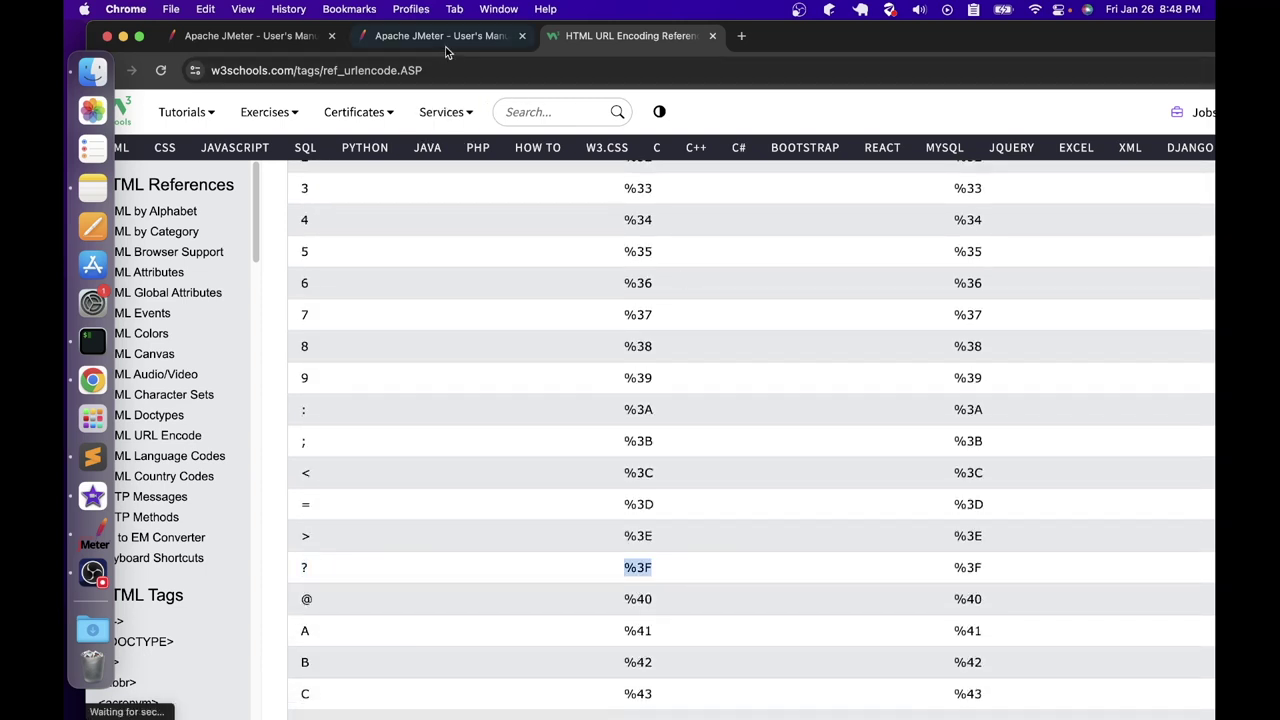
Switch back to JMeter, copy the encoded URL from the urlencode result and choose the urldecode function in the Function Helper
click(93, 540)
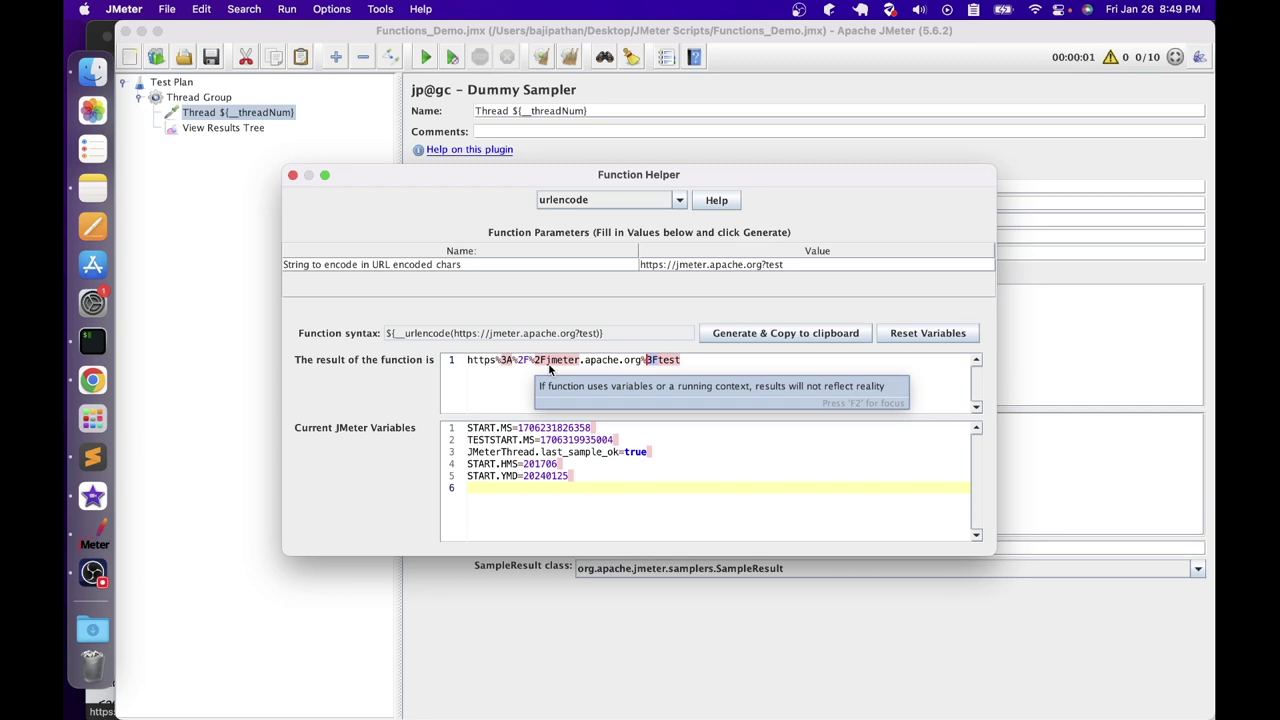
triple_click(474, 362)
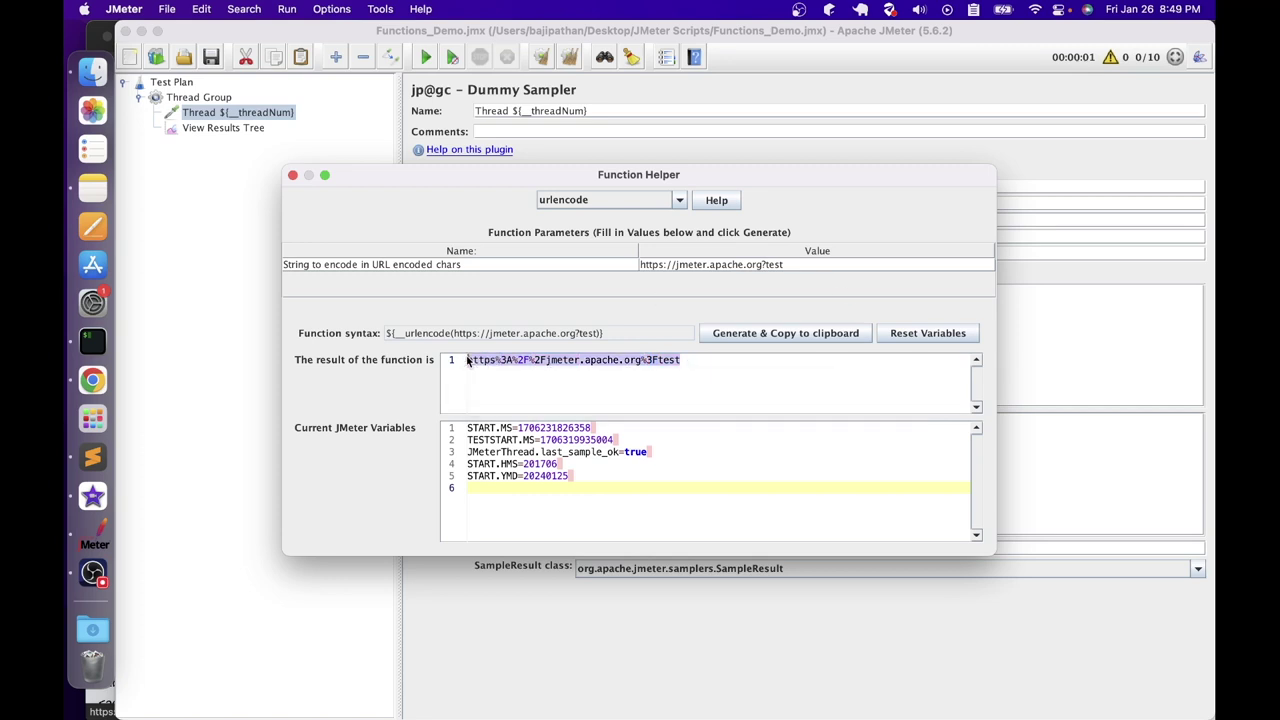
click(620, 199)
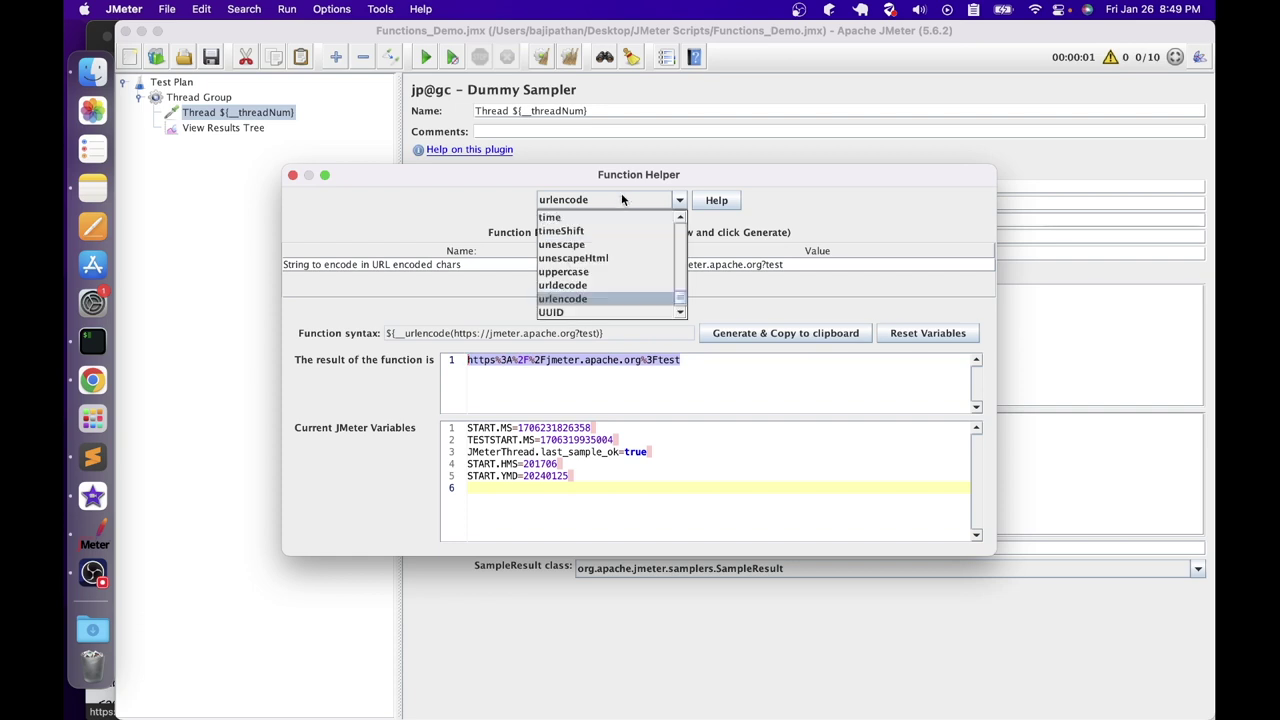
click(578, 286)
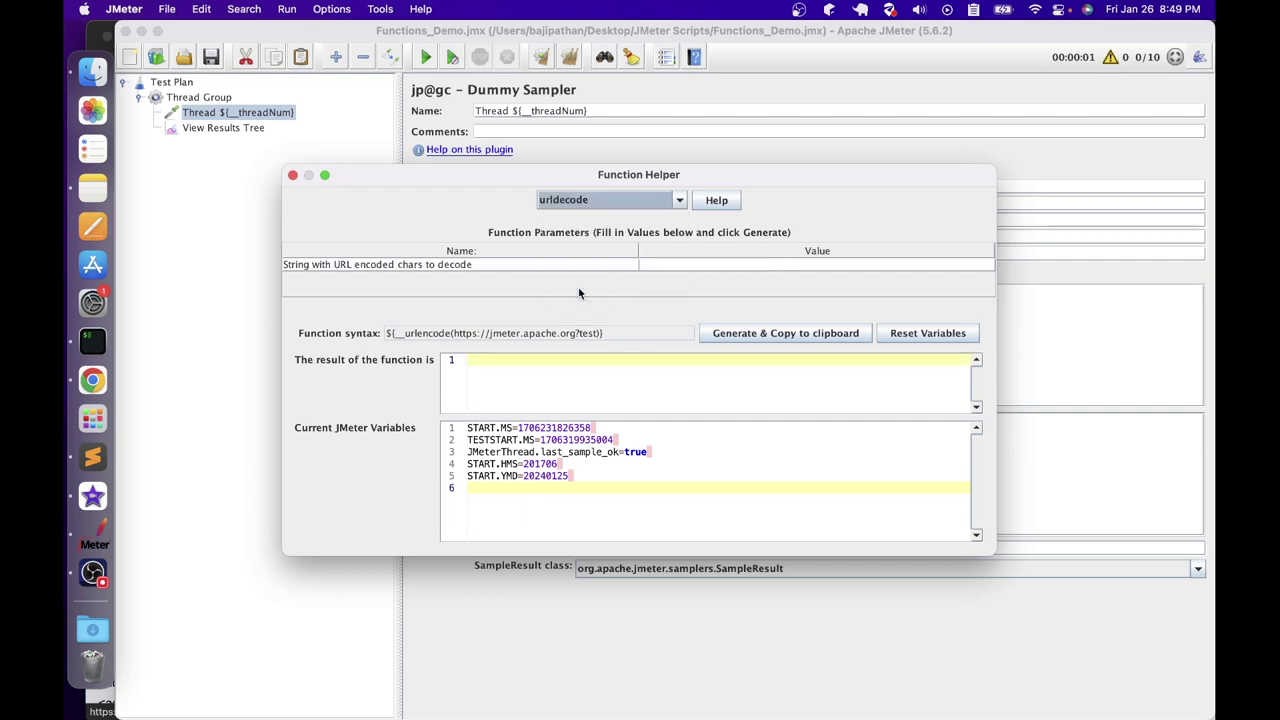
Generate and copy the urldecode function for "https%3A%2F%2Fjmeter.apache.org%3Ftest", and examine the decoded result
double_click(652, 264)
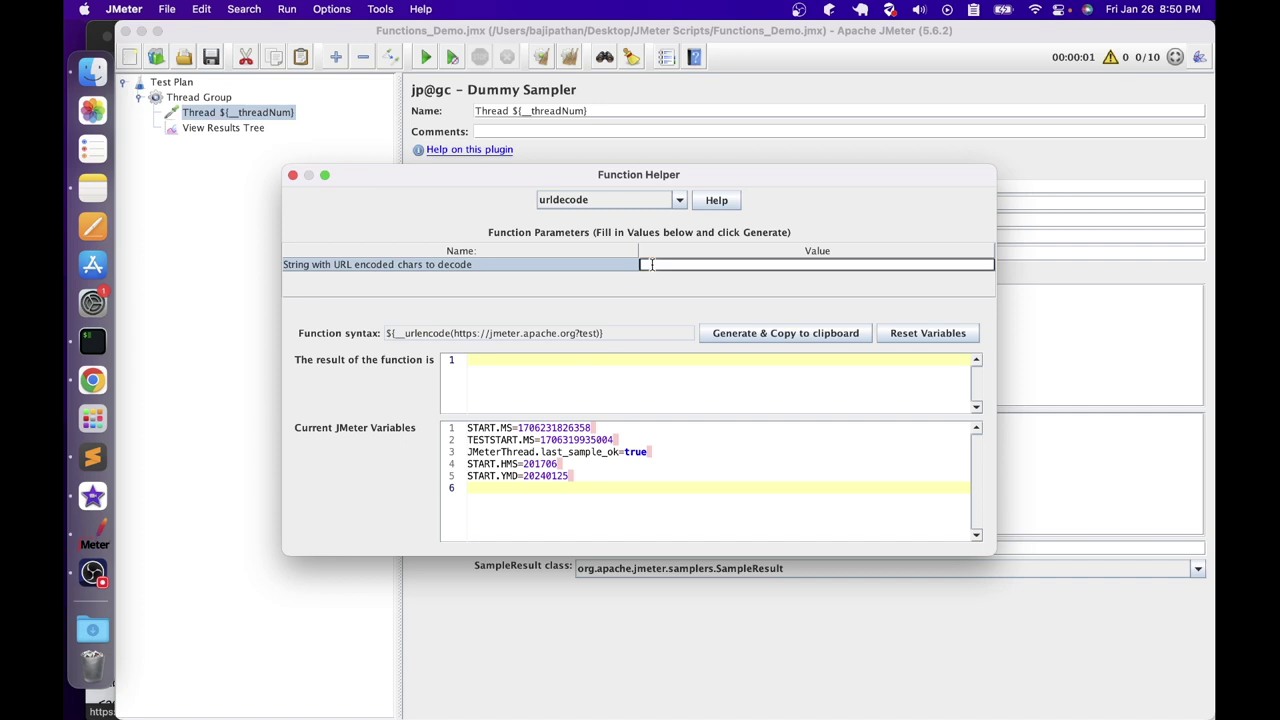
key(super+v)
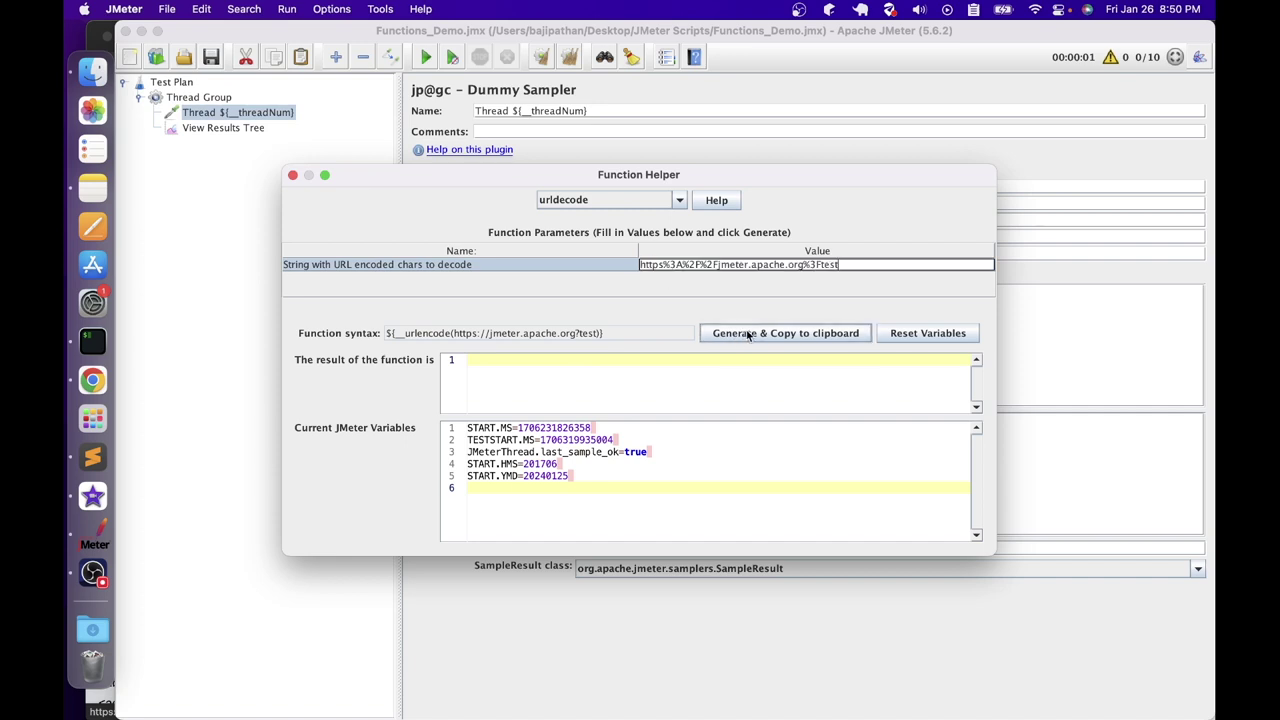
key(Return)
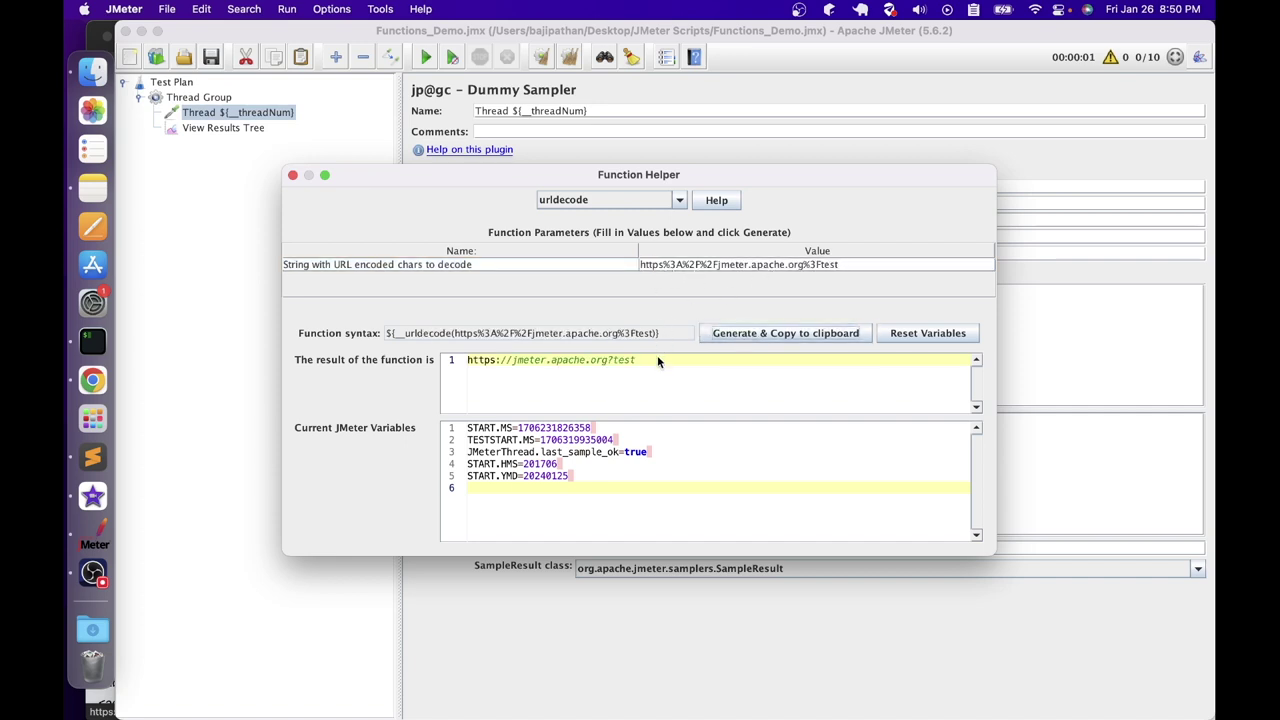
drag(657, 360, 450, 358)
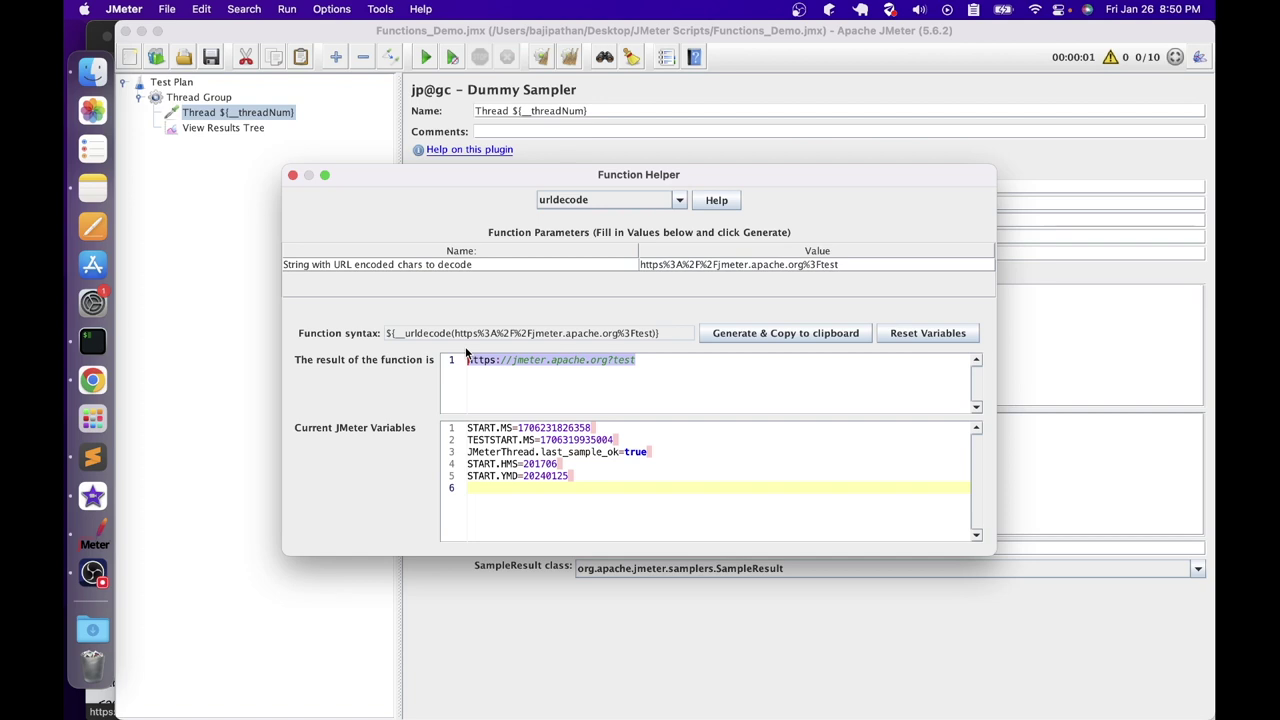
click(566, 200)
scroll(566, 214, down, 2)
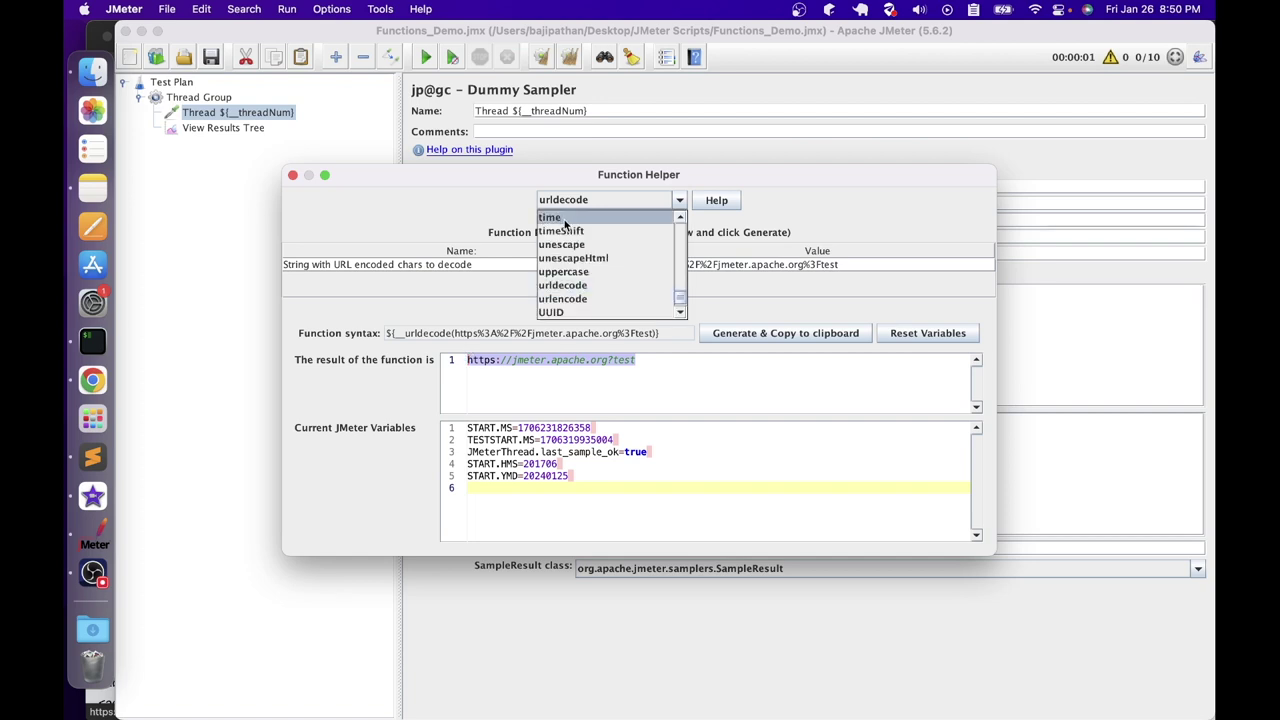
scroll(572, 258, up, 5)
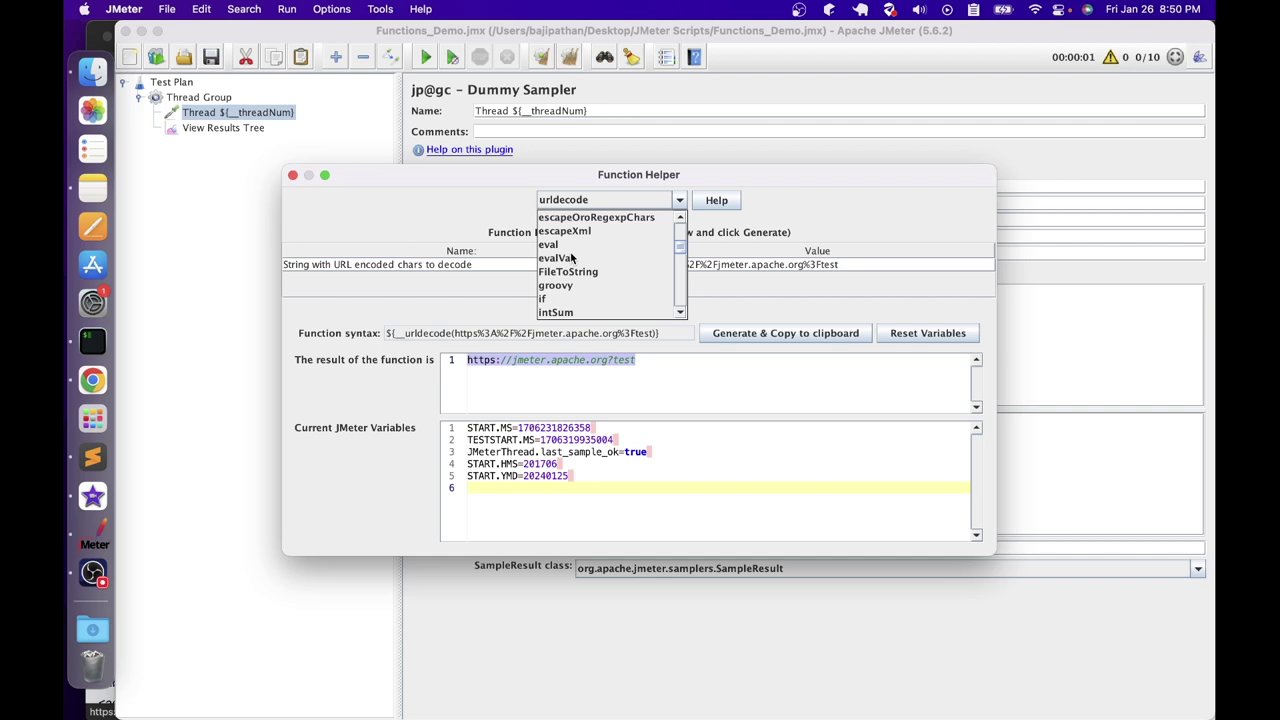
scroll(570, 265, down, 8)
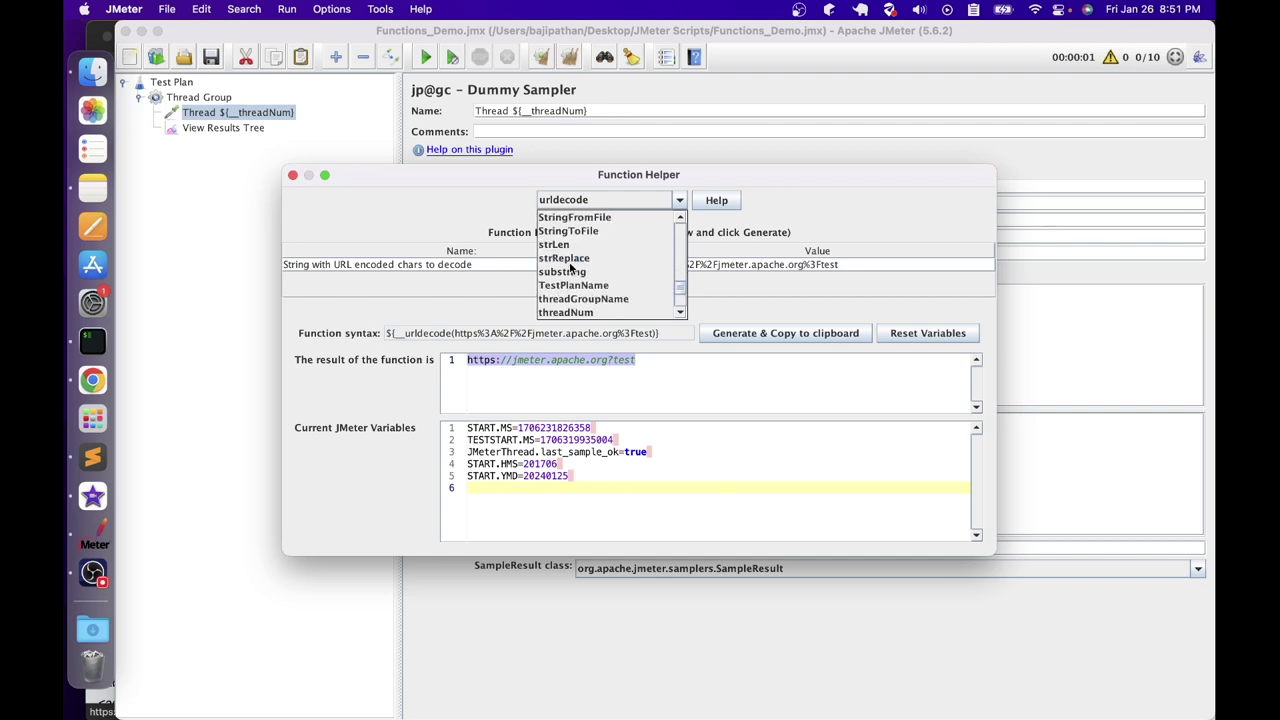